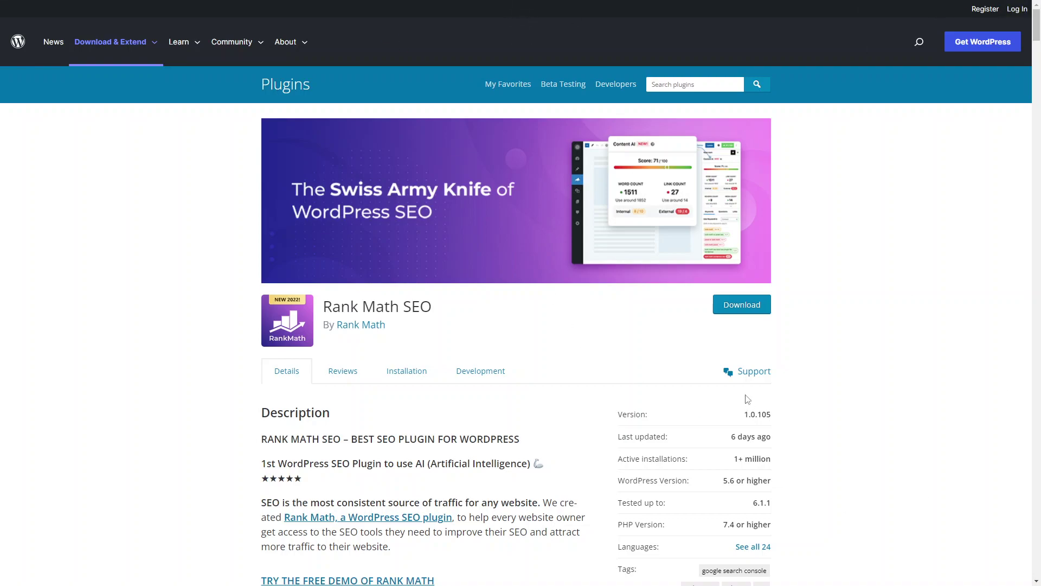
Step: Install and activate the Rank Math SEO plugin from the plugin search results
left_click(730, 310)
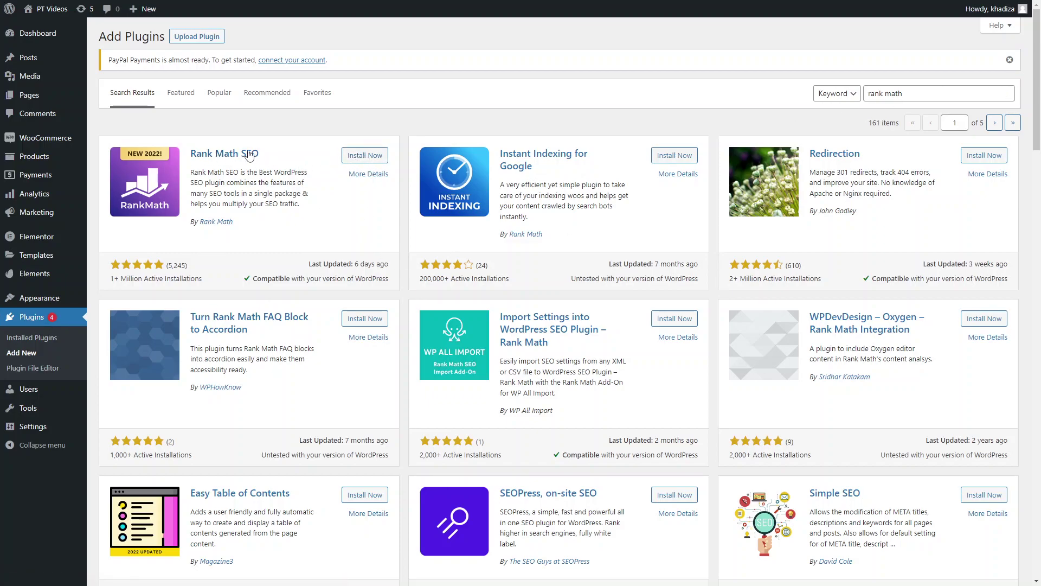
left_click(365, 155)
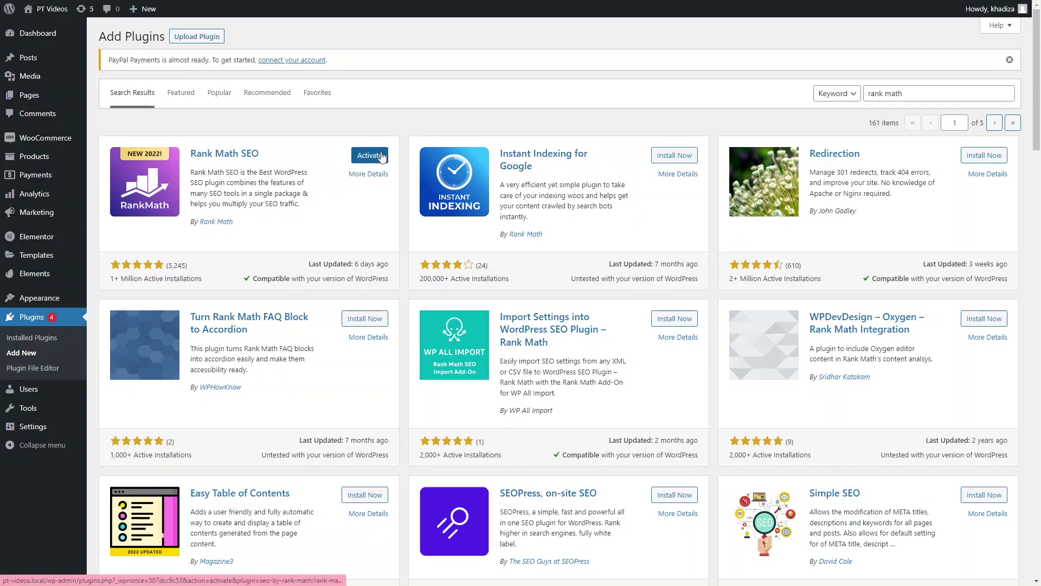
left_click(381, 157)
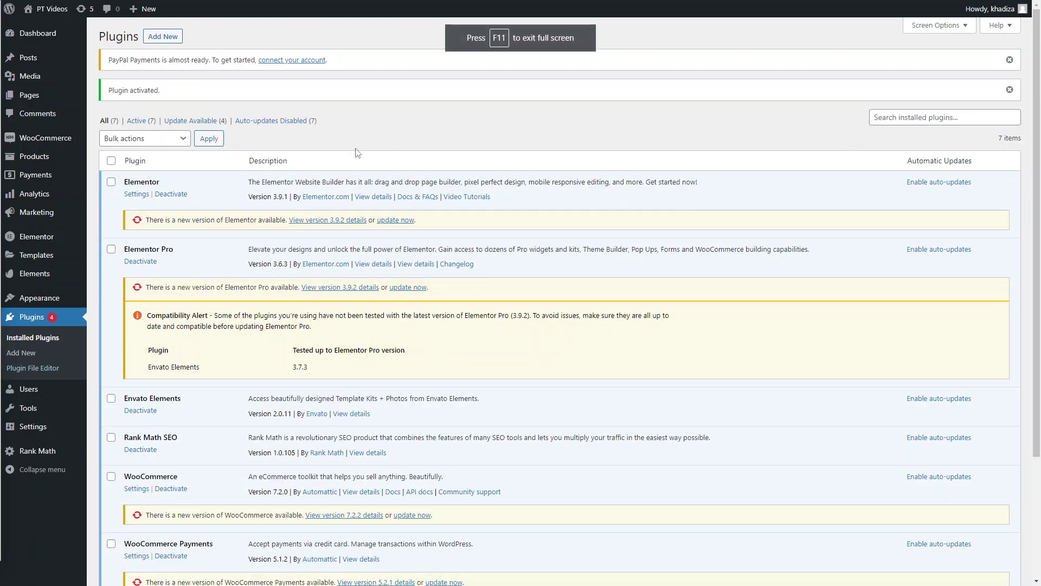
scroll(425, 297, "down", 3)
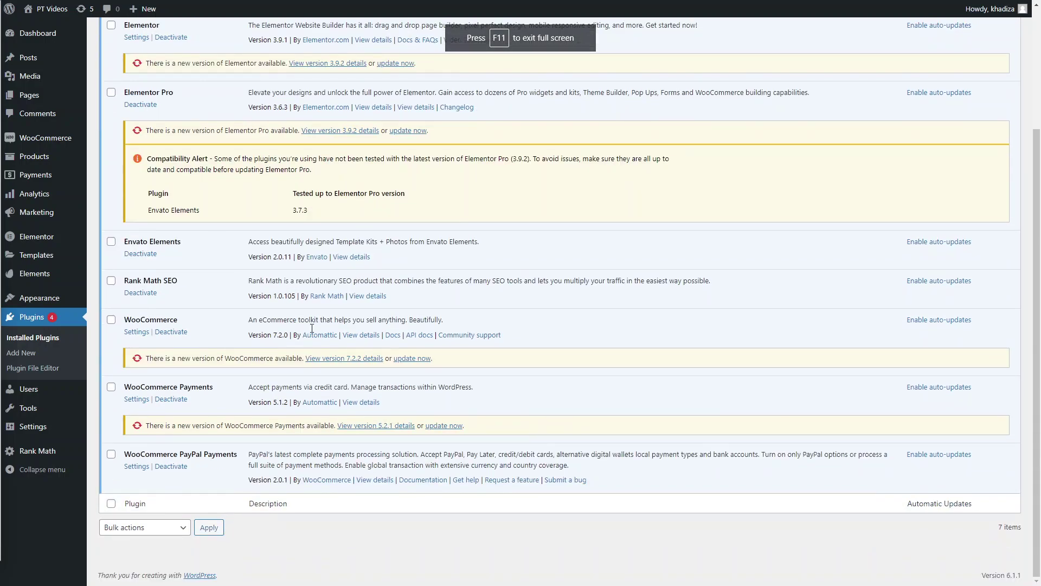
scroll(173, 295, "up", 3)
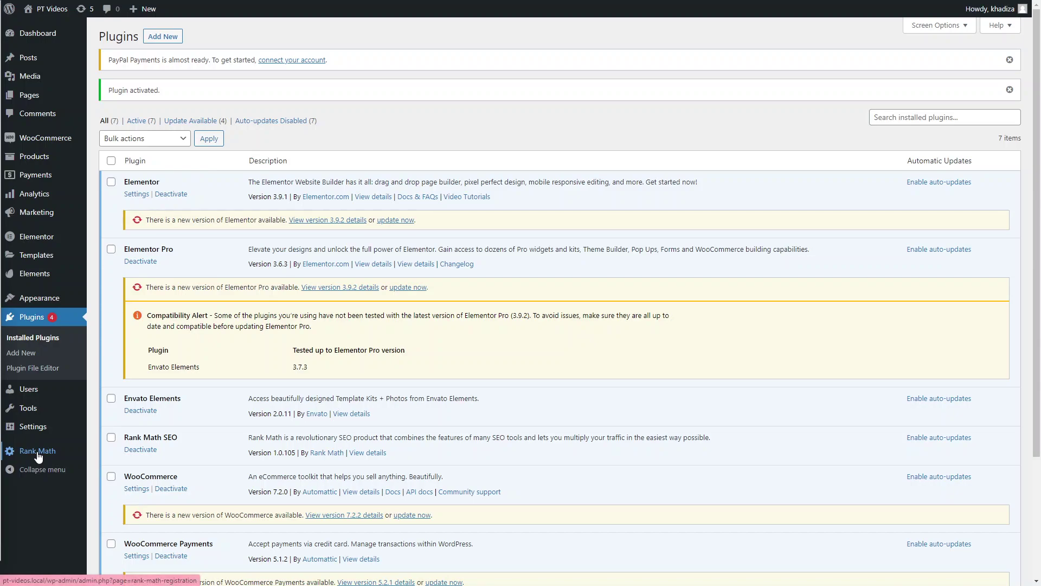
Step: Open the Pages list and try out the additional SEO Title and SEO Desc columns
left_click(30, 95)
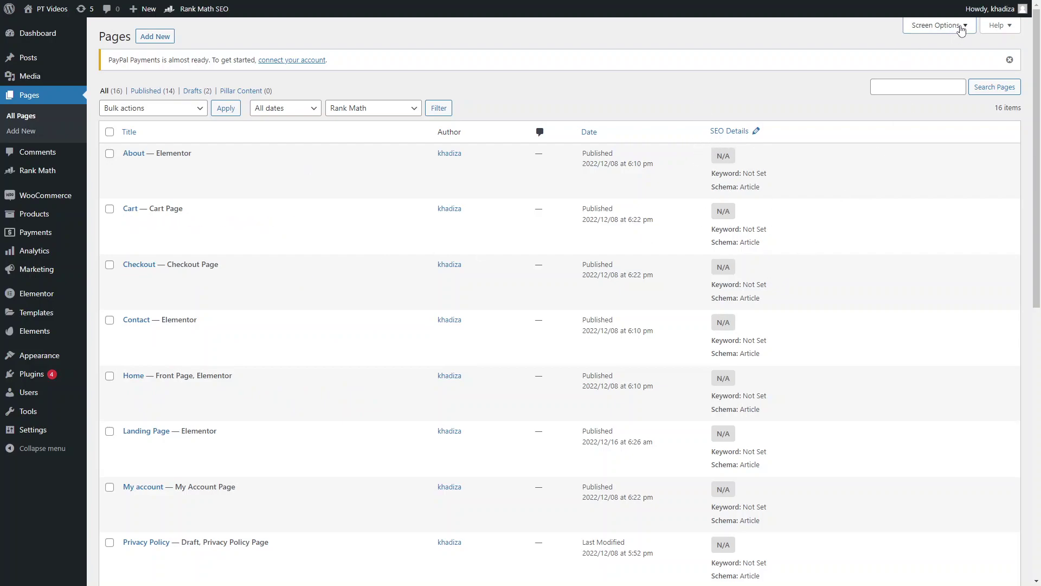
left_click(962, 27)
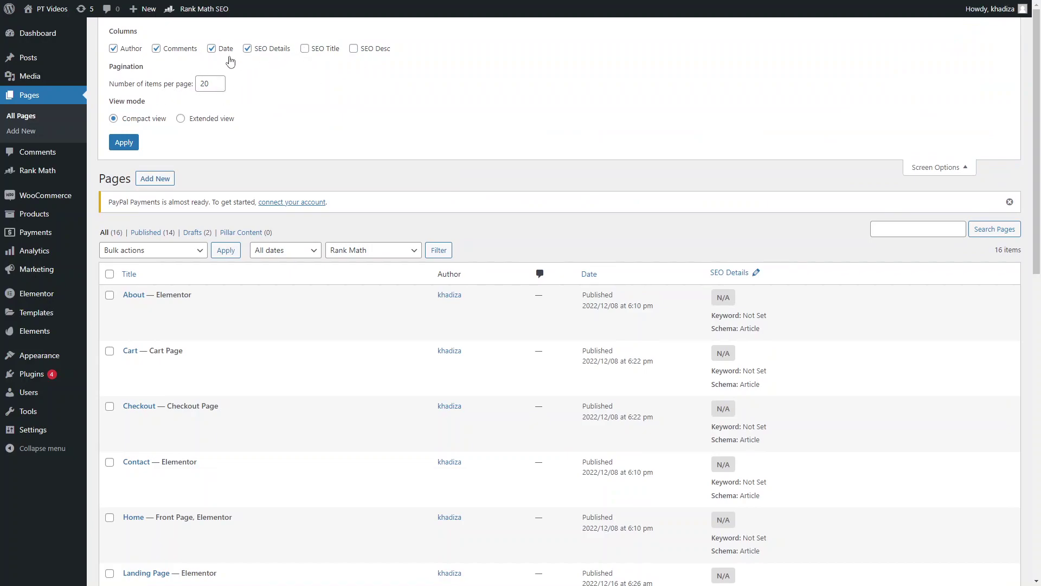
left_click(305, 49)
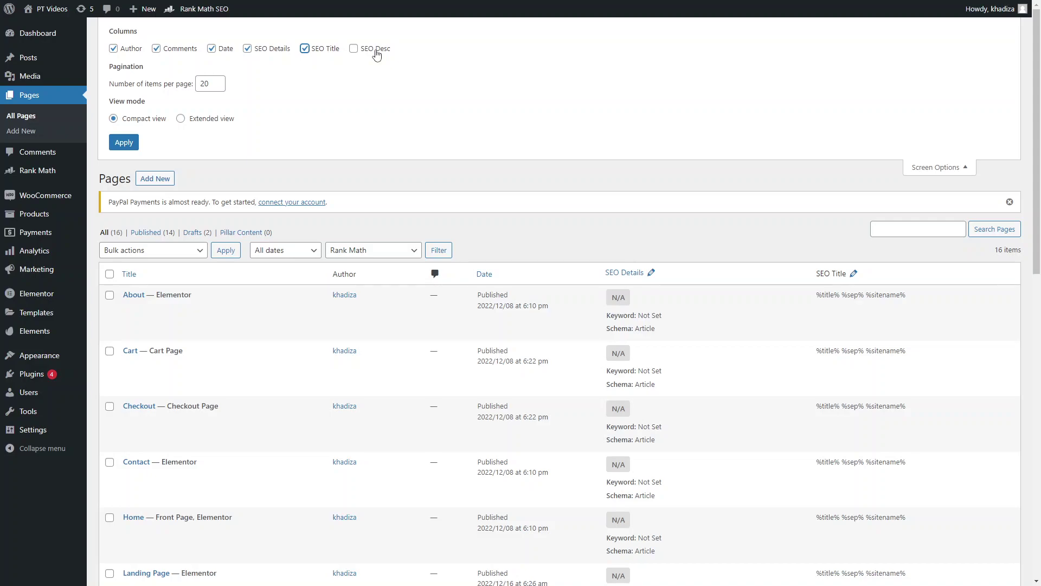
left_click(376, 50)
left_click(376, 50)
left_click(305, 49)
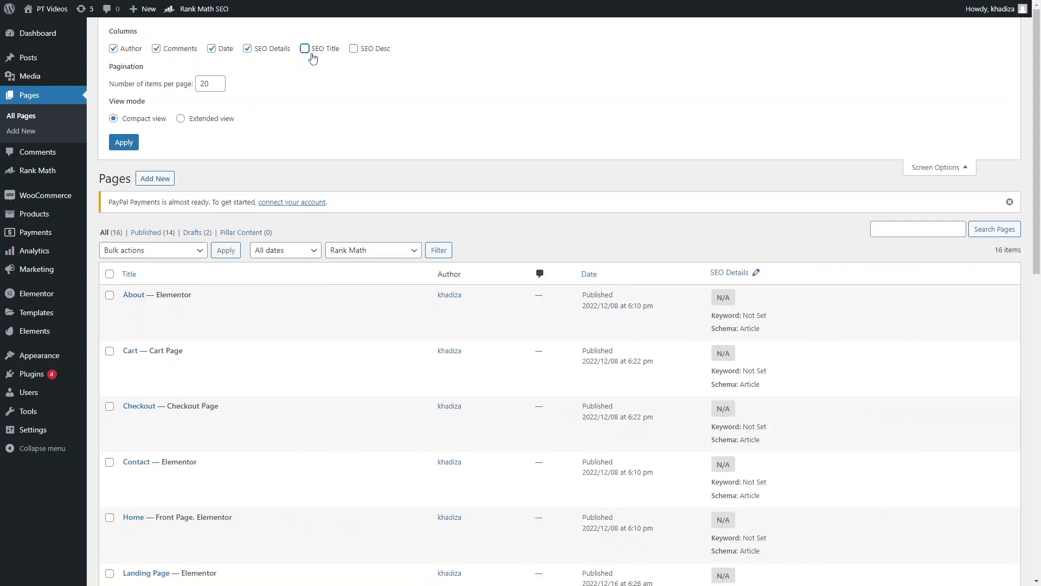
left_click(949, 169)
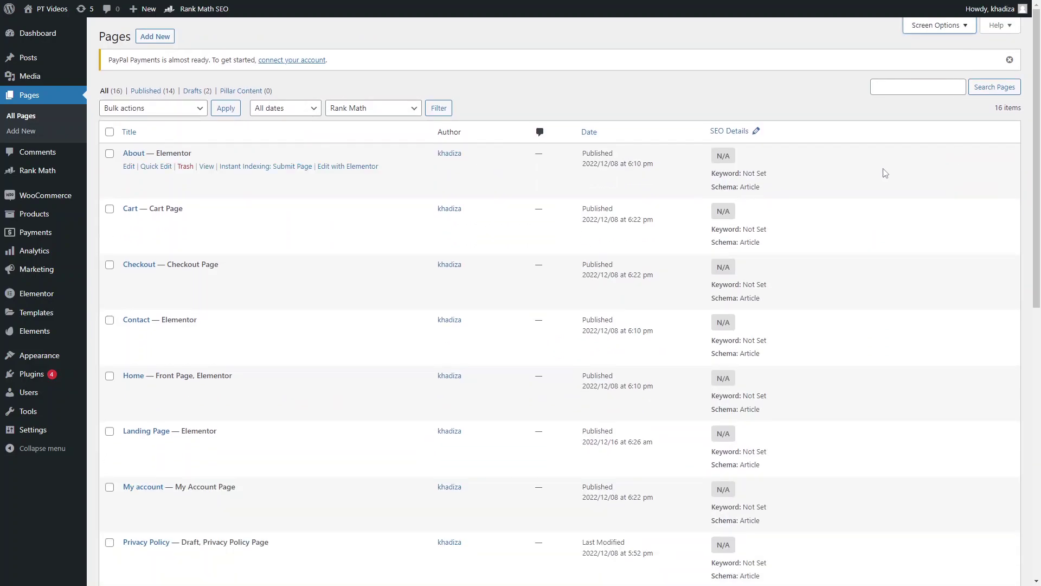
Step: Open the Posts list and look at which SEO columns its display options offer
left_click(36, 60)
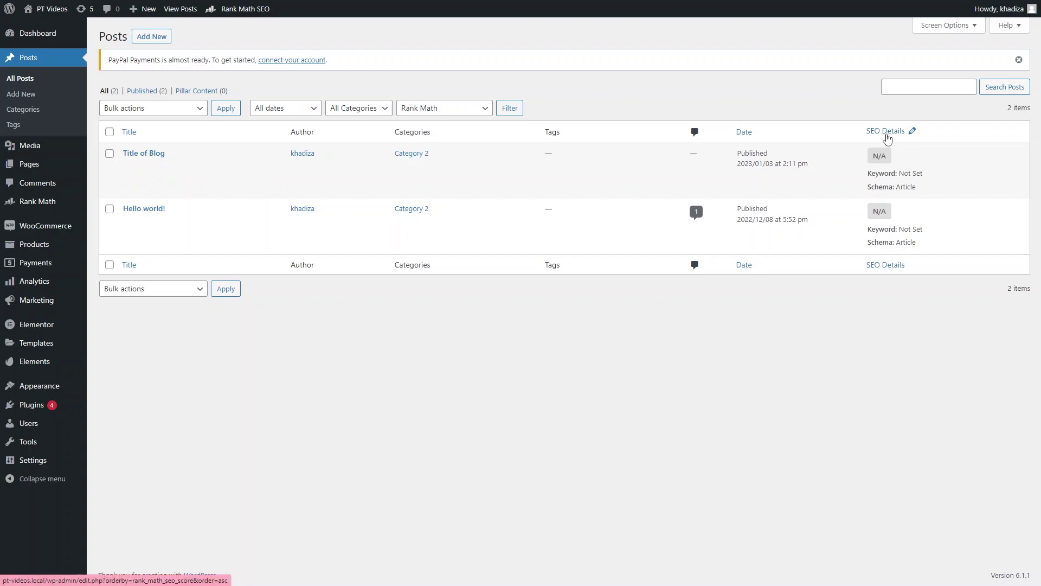
left_click(937, 30)
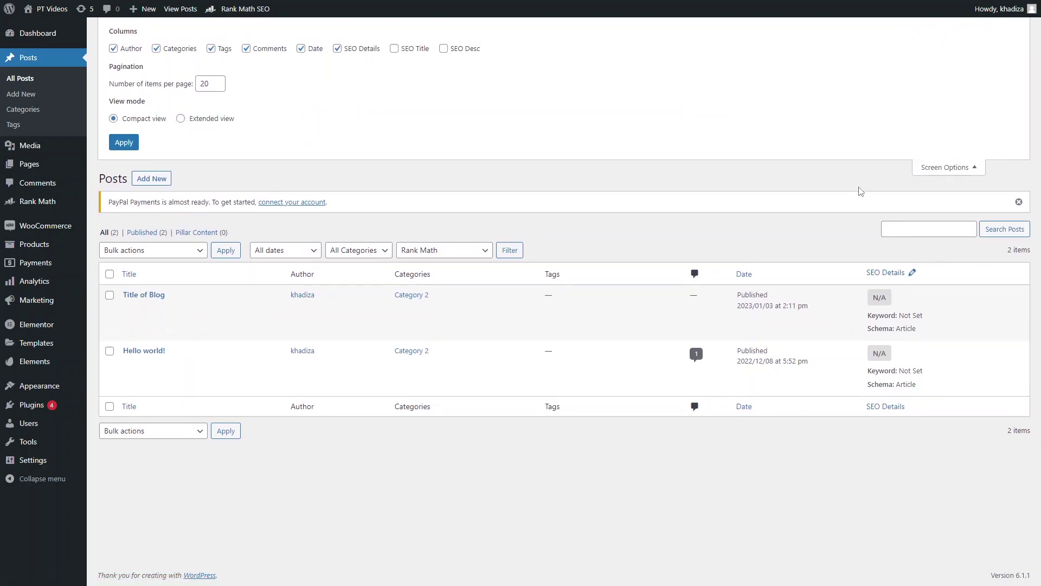
left_click(946, 168)
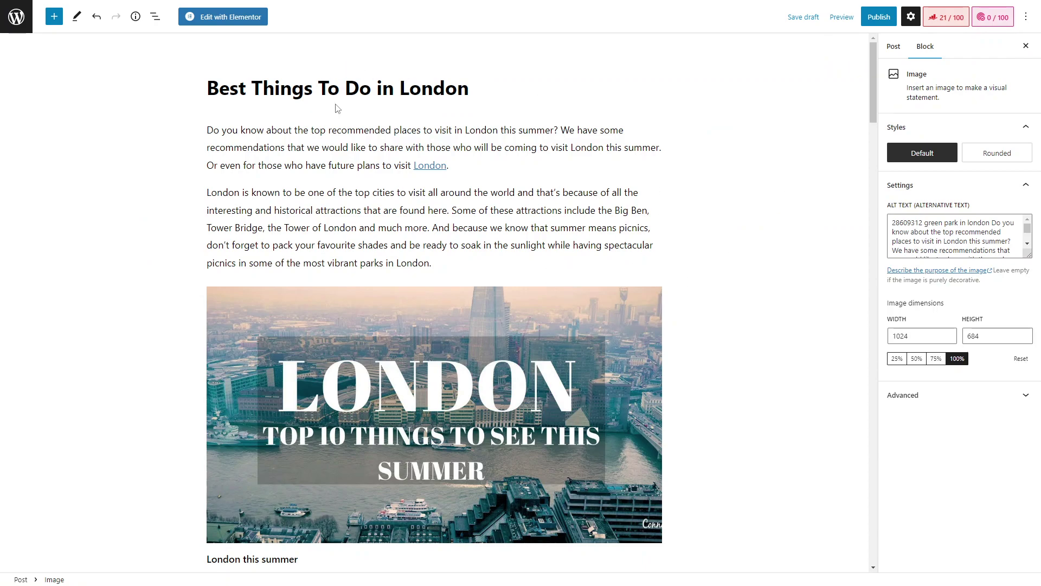
Step: Look through the "Best Things To Do in London" post and open its Rank Math SEO analysis with the Basic SEO checks collapsed
scroll(560, 332, "down", 20)
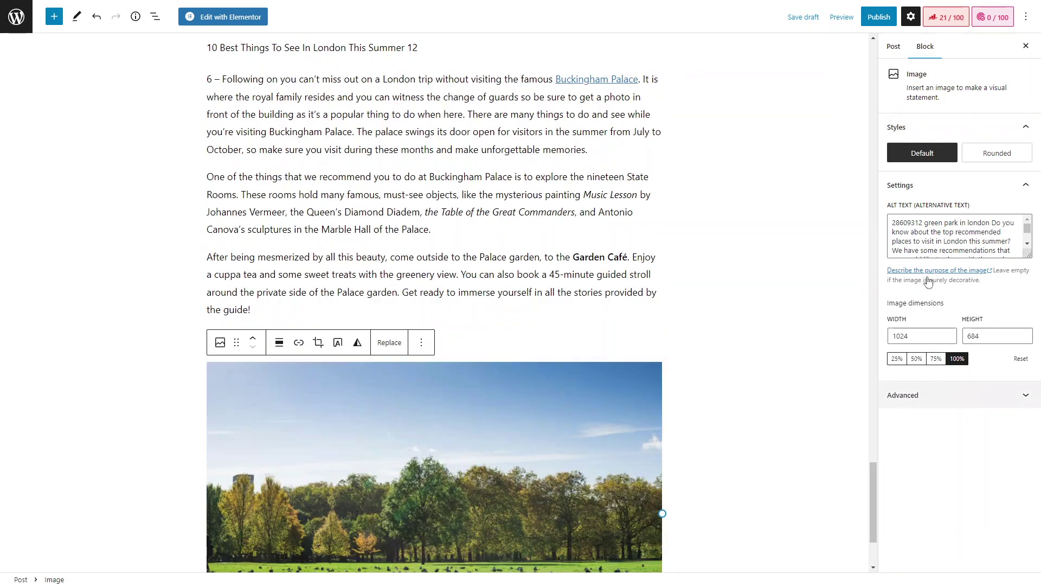
scroll(875, 135, "up", 15)
scroll(876, 135, "up", 15)
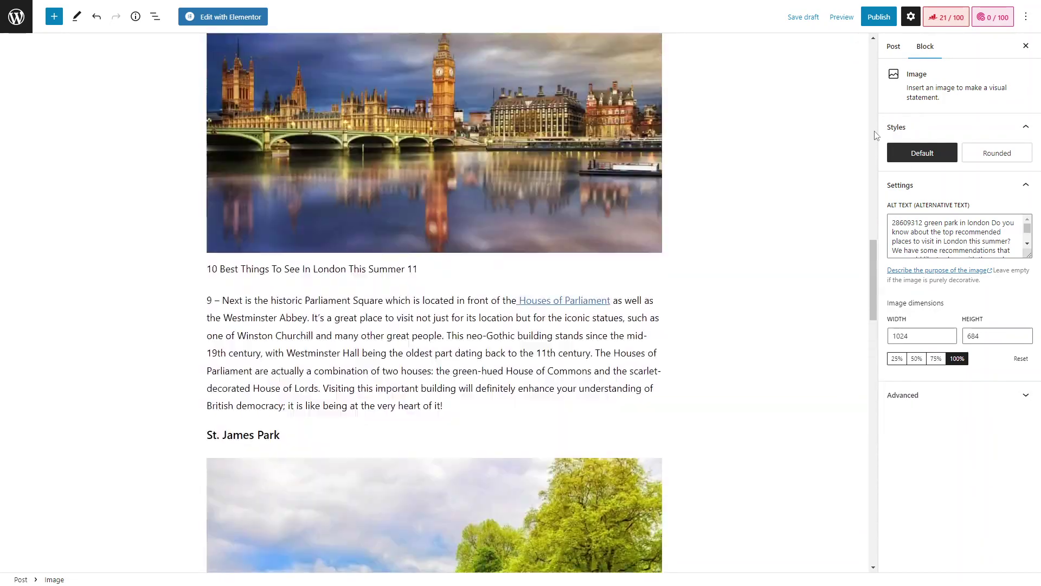
scroll(875, 131, "up", 8)
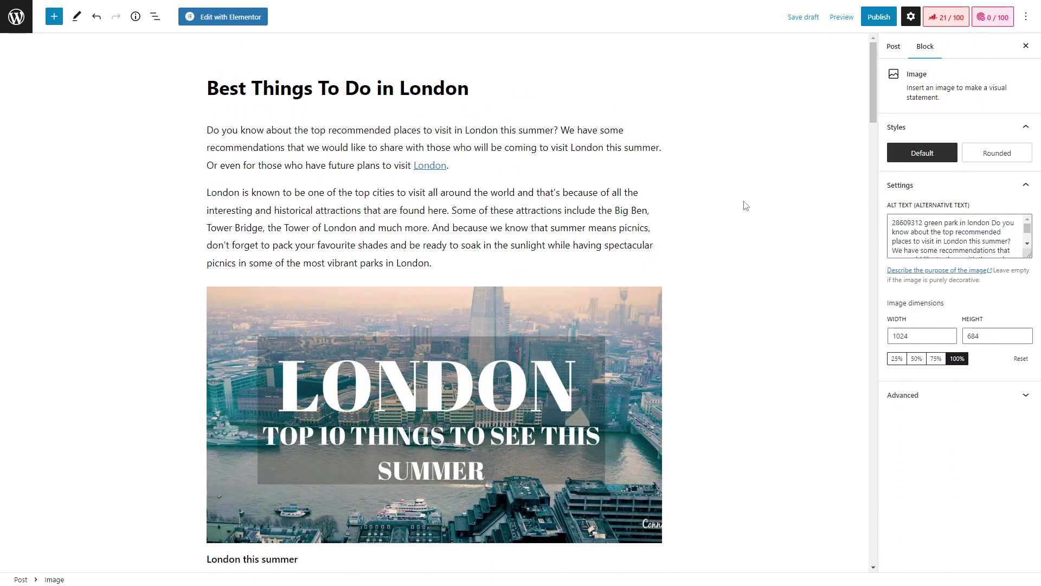
left_click(947, 19)
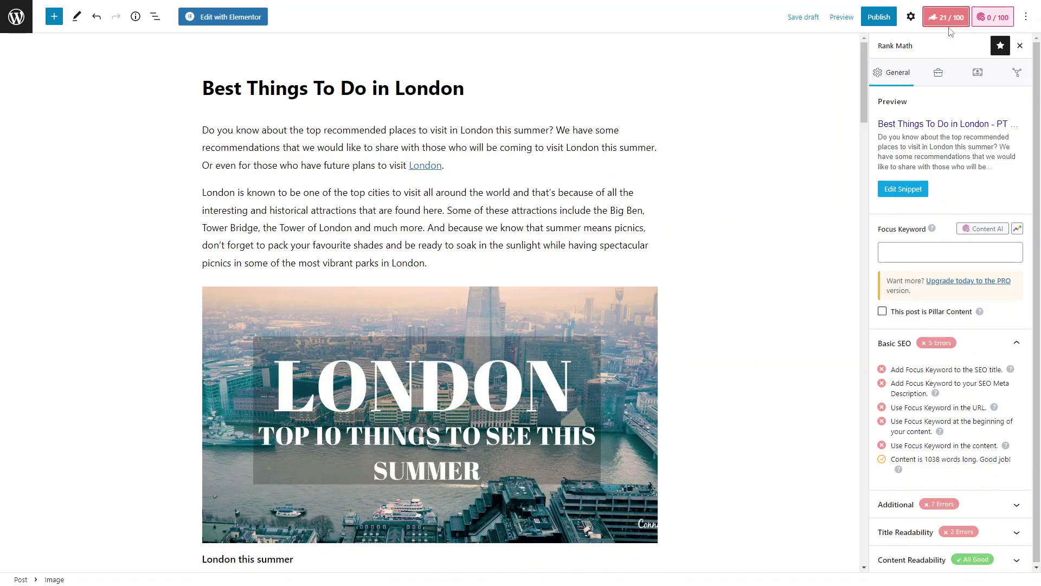
scroll(950, 163, "down", 1)
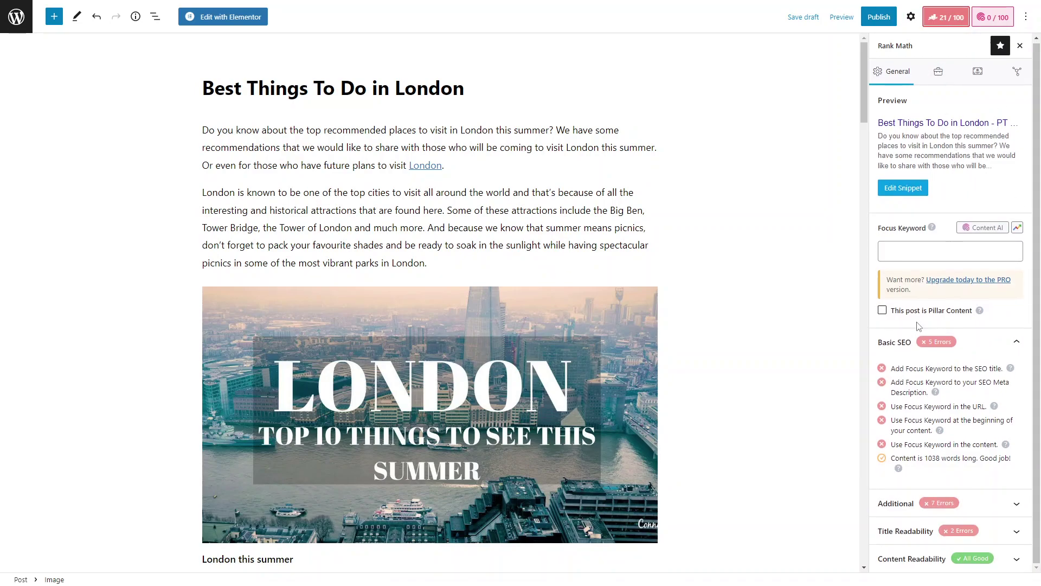
left_click(992, 341)
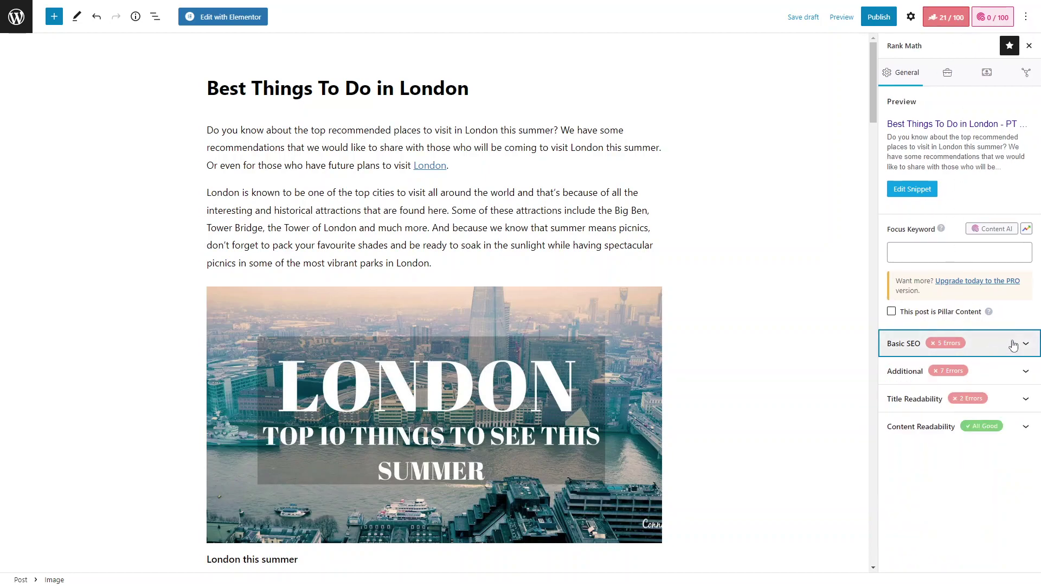
mouse_move(346, 285)
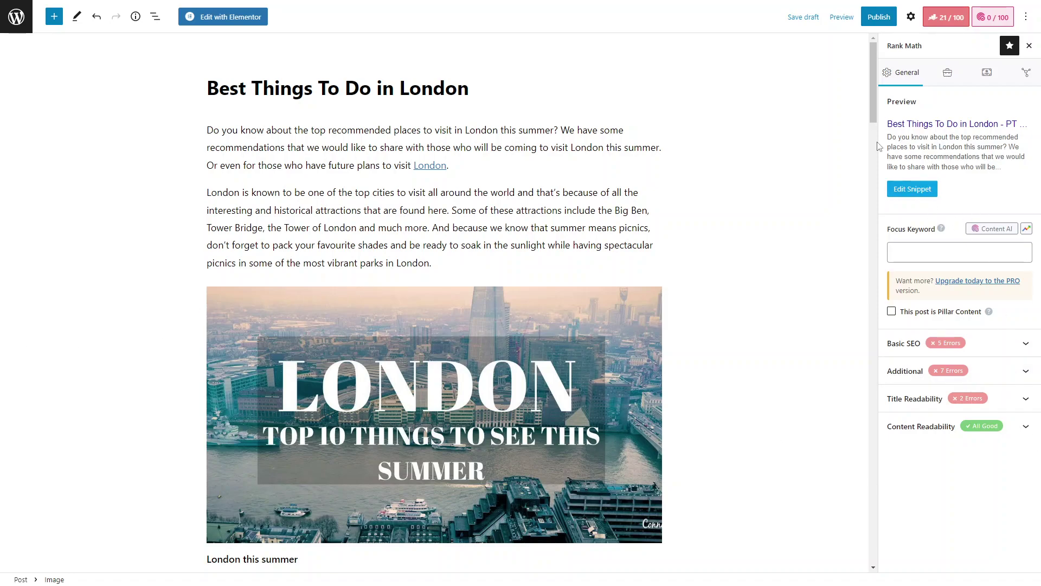
Step: Examine the title, permalink and description fields in the post's snippet editor, leaving them as they are
left_click(913, 188)
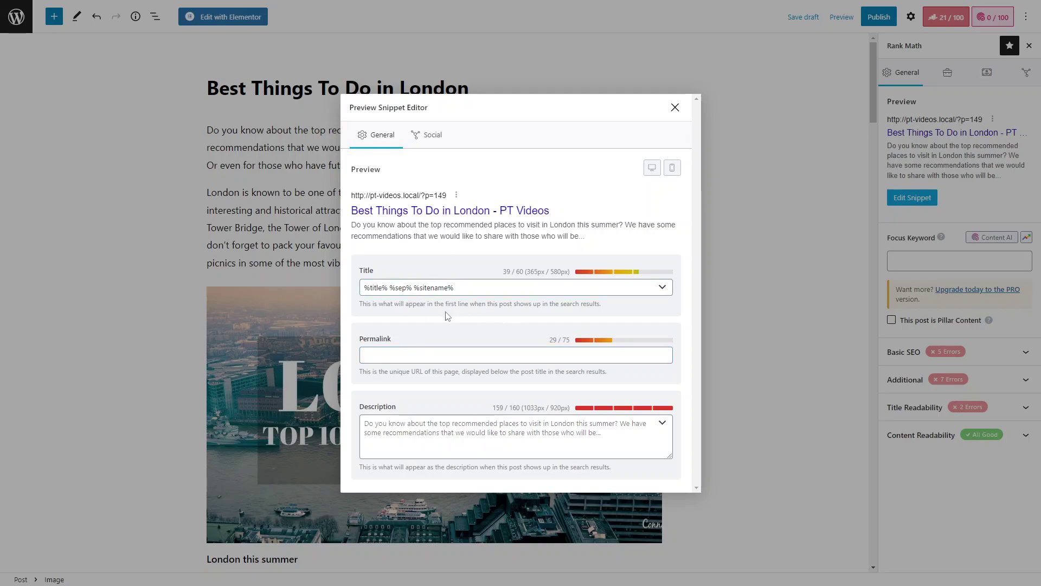
left_click(456, 286)
left_click_drag(396, 288, 404, 288)
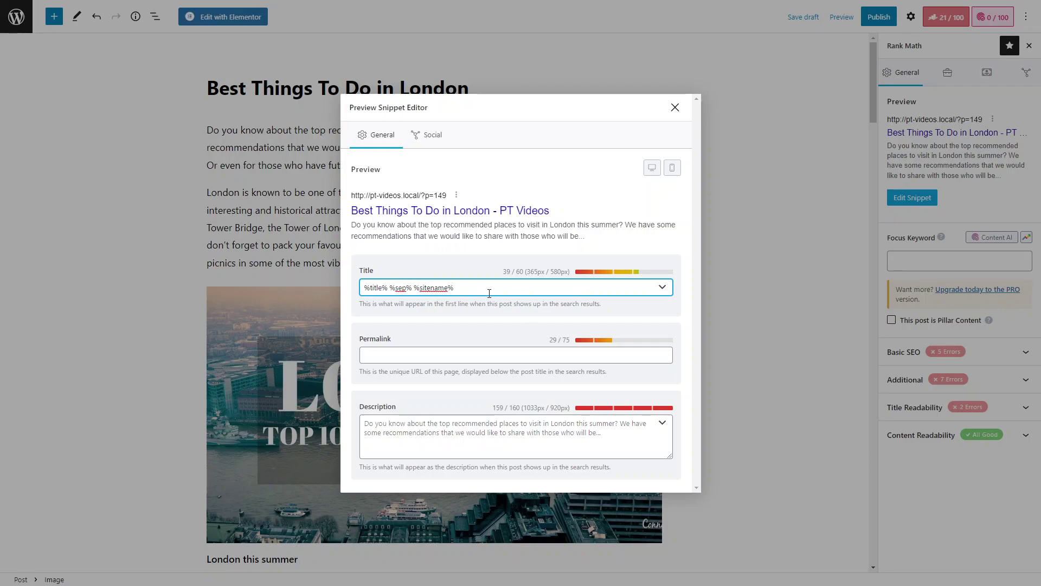
left_click(483, 420)
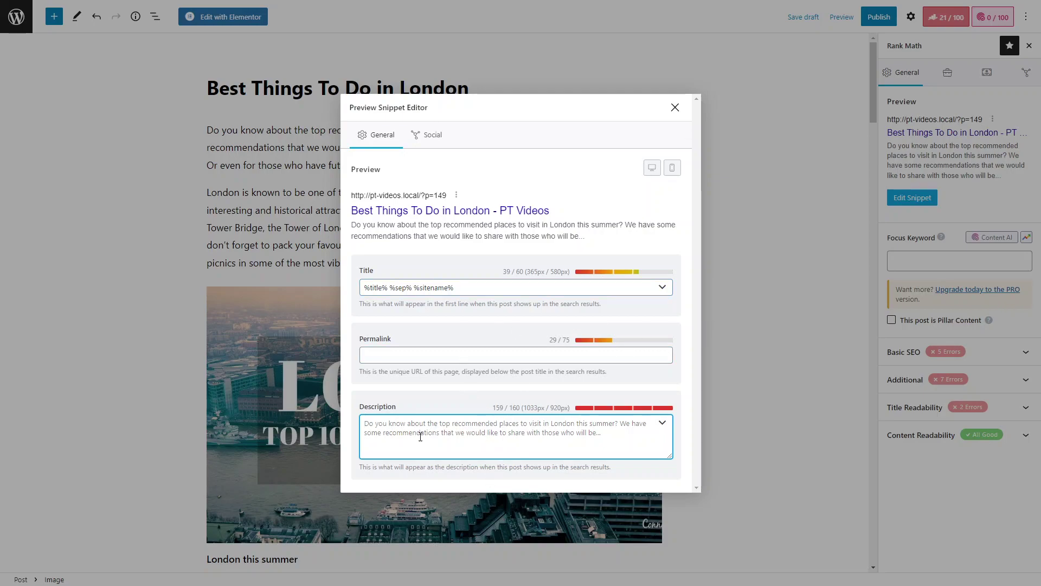
left_click(675, 107)
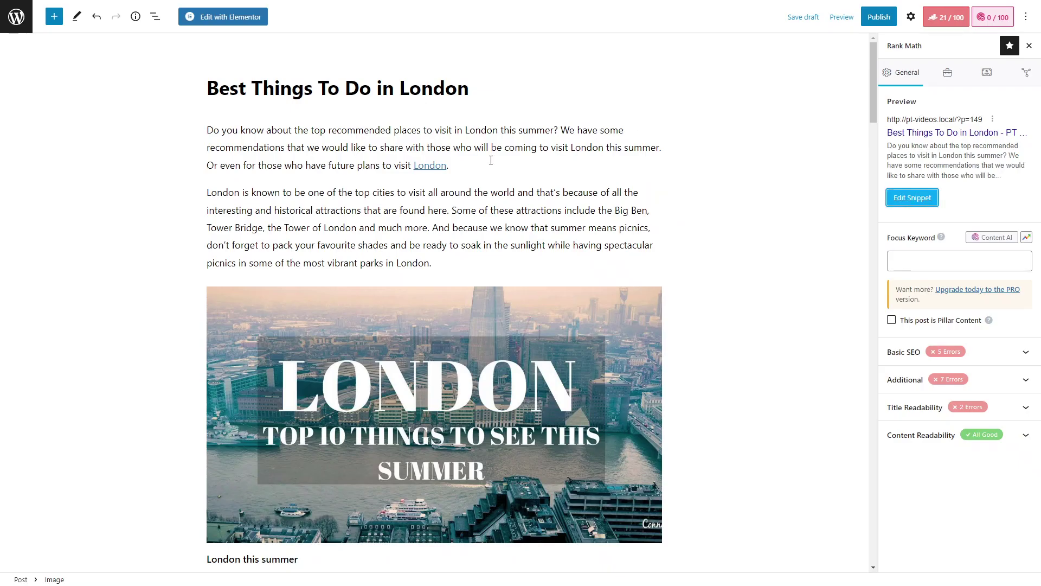
Step: Copy the post's opening paragraph and paste it as the snippet description
triple_click(236, 133)
left_click(481, 169)
left_click_drag(482, 169, 191, 122)
key("ctrl+c")
left_click(932, 200)
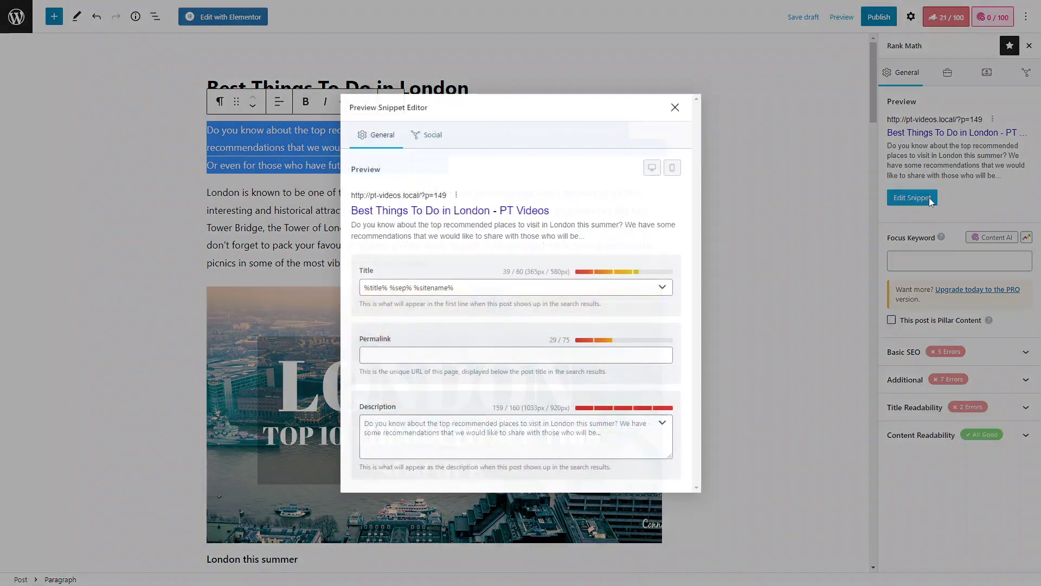
left_click(485, 453)
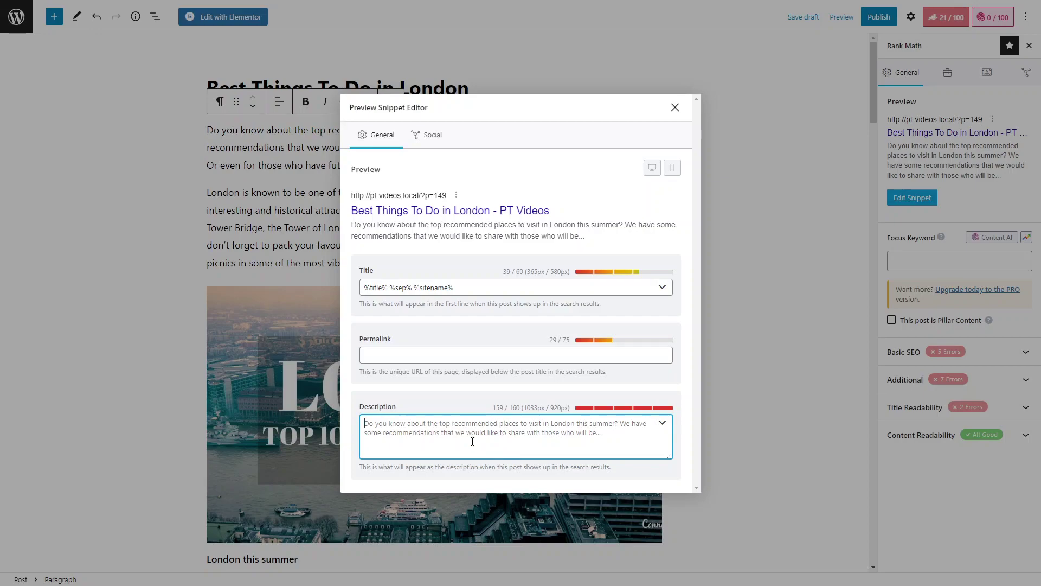
key("ctrl+v")
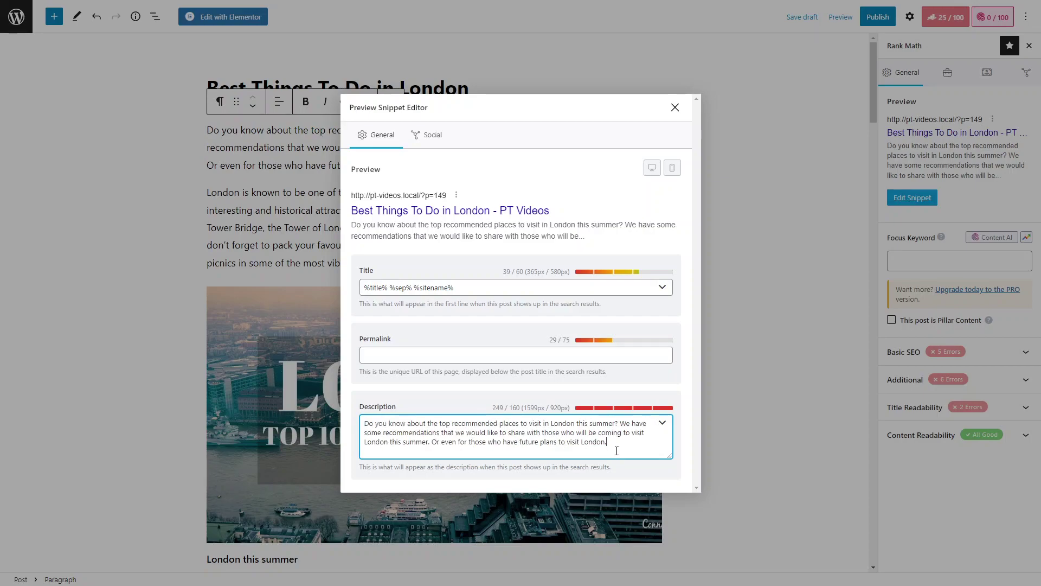
Step: Shorten the snippet description to "Do you know about the top recommended places to visit in London? We have some recommendations"
left_click_drag(491, 408, 637, 416)
left_click(475, 413)
left_click_drag(433, 442, 644, 441)
key("BackSpace")
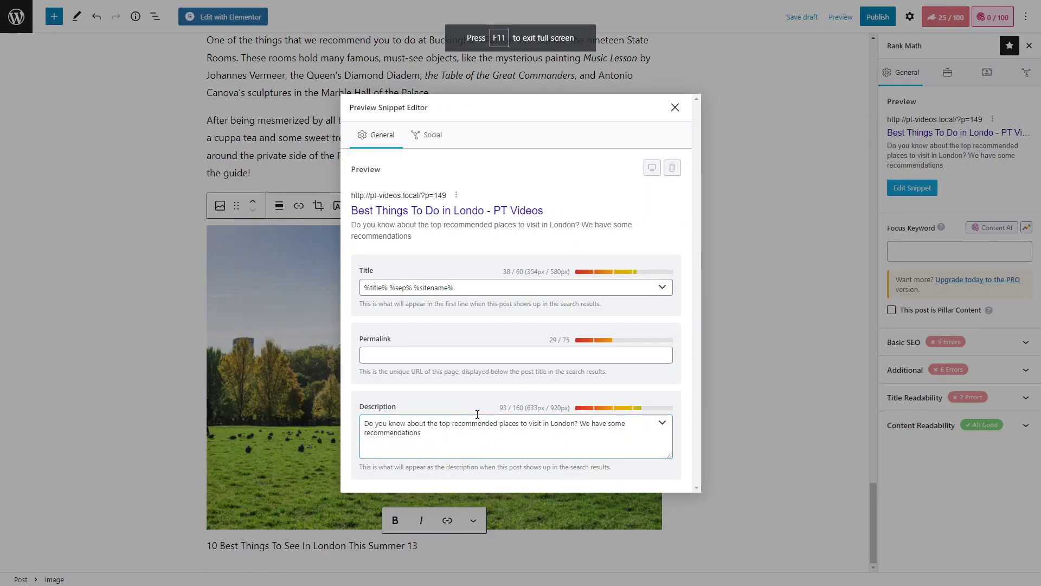
Step: Check the snippet description's length against its character and pixel limits and close the snippet editor
left_click_drag(500, 407, 569, 409)
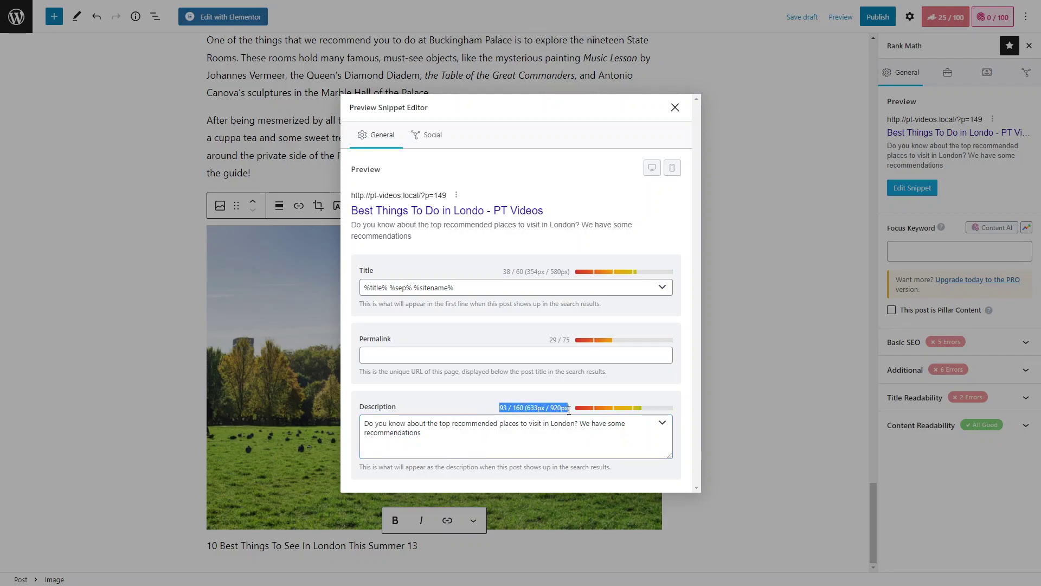
left_click(483, 434)
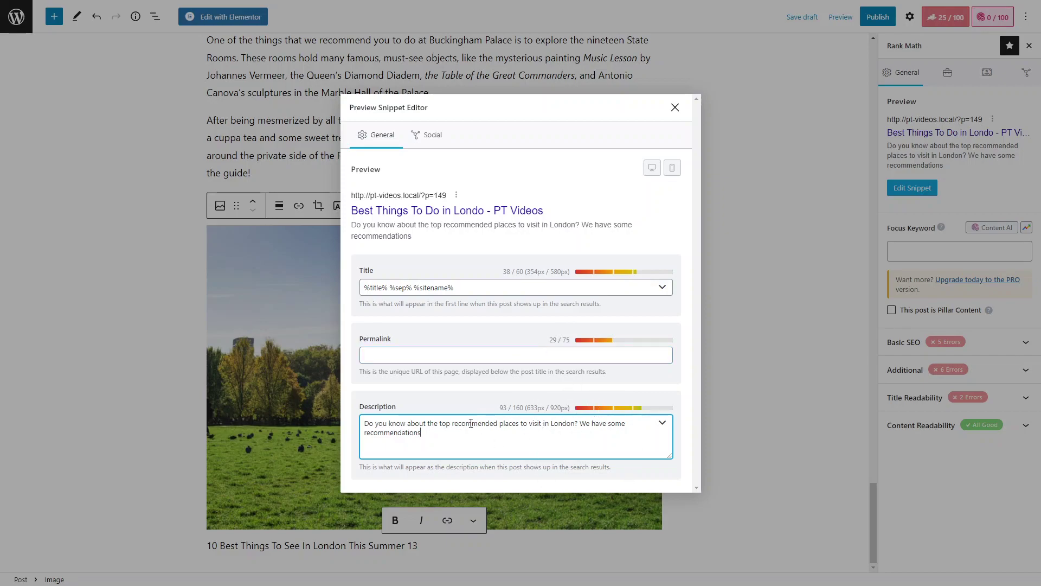
left_click_drag(497, 408, 577, 410)
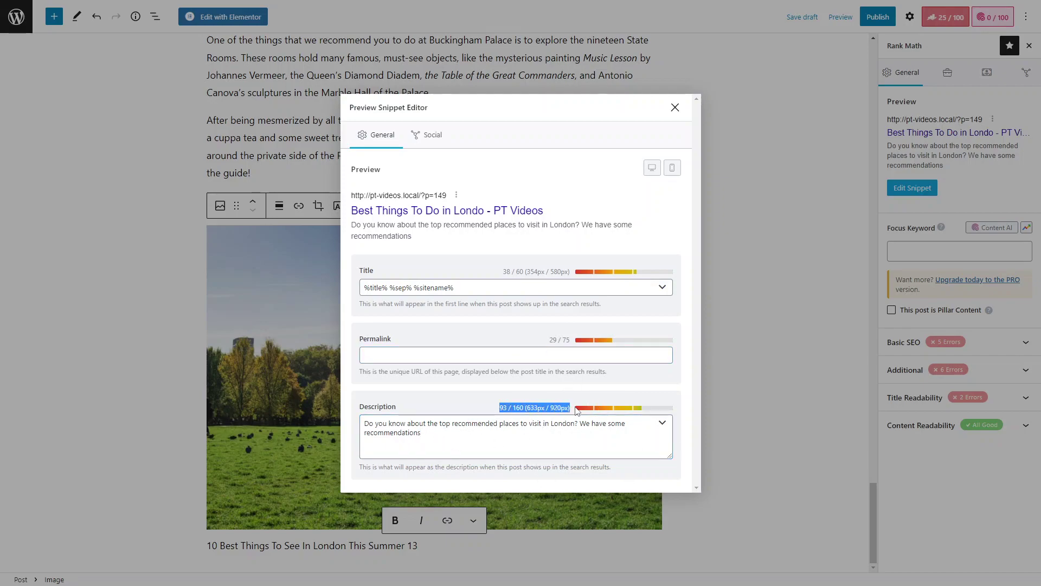
left_click(483, 423)
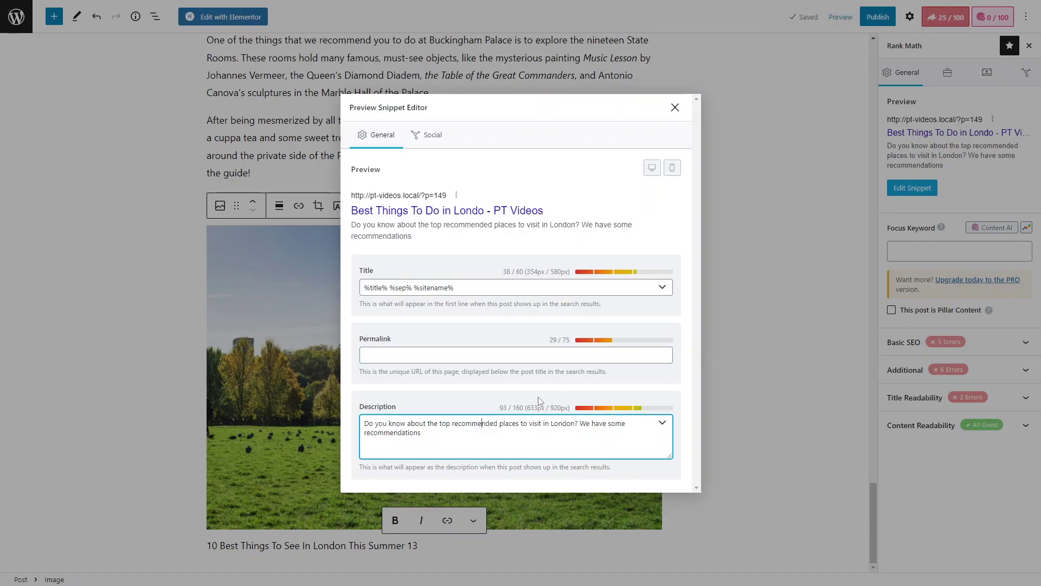
left_click(674, 107)
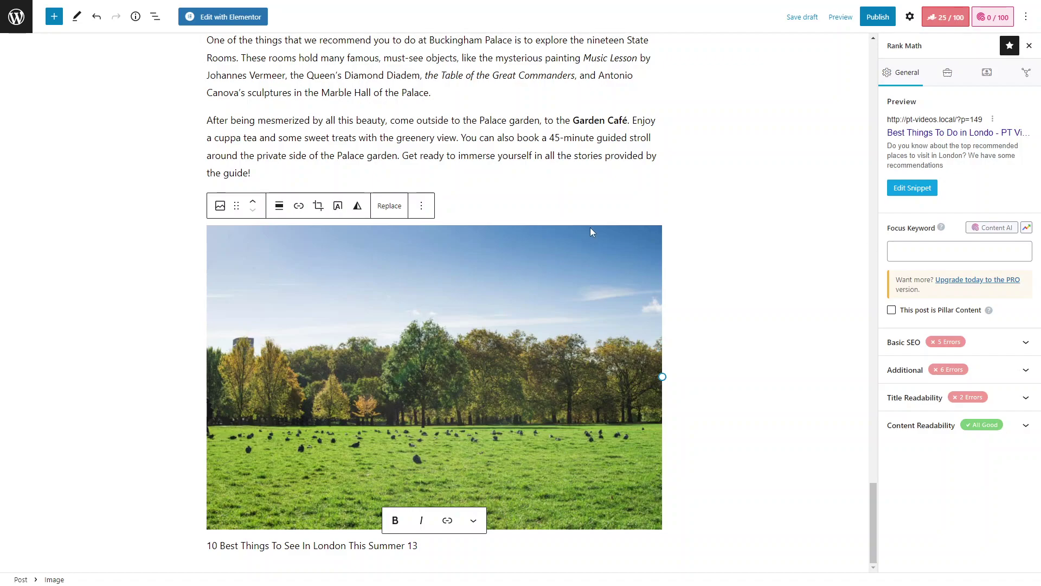
Step: Correct the spelling in the post title so it reads "Best Things To Do in London"
scroll(716, 225, "up", 9)
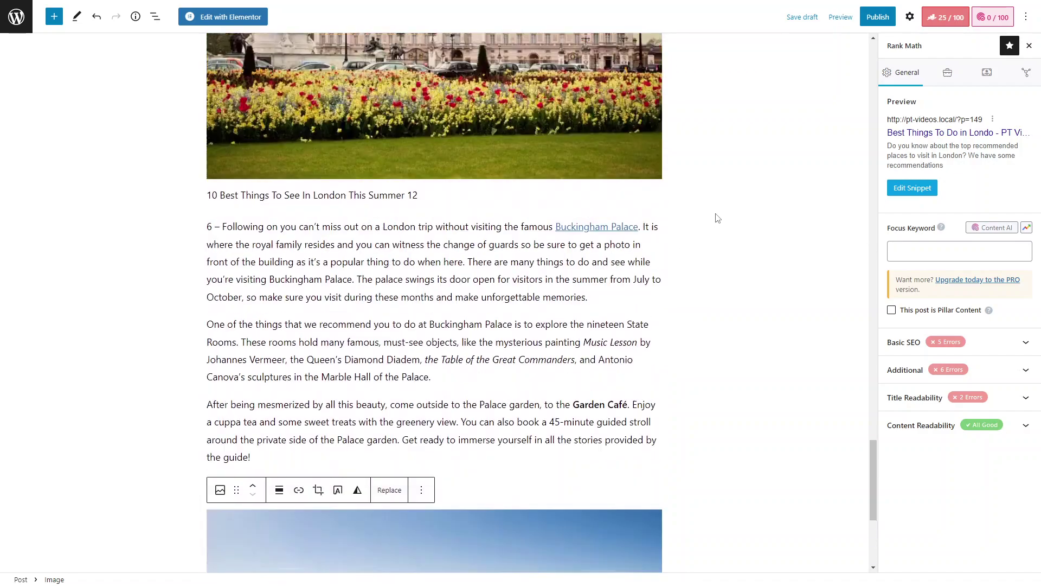
scroll(715, 217, "up", 15)
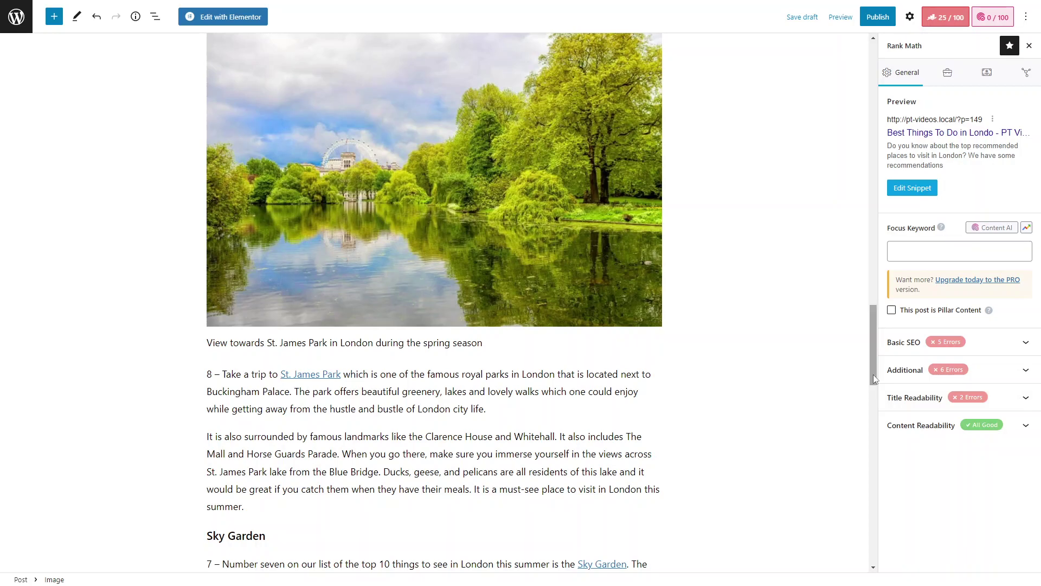
scroll(873, 374, "up", 6)
left_click_drag(874, 331, 521, 11)
left_click(516, 88)
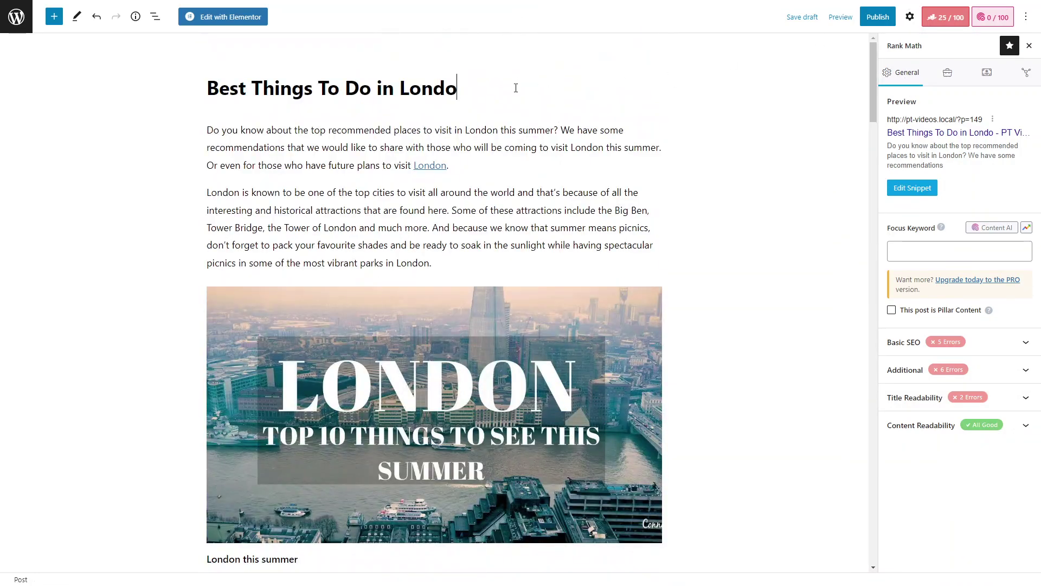
type("n")
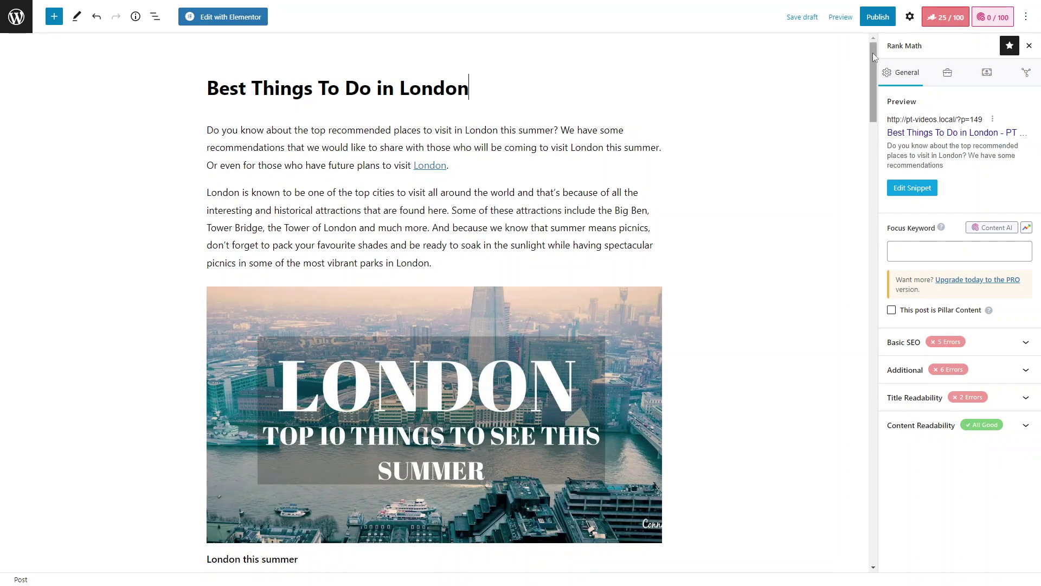
Step: Add "London" as the post's focus keyword
left_click_drag(871, 50, 850, 311)
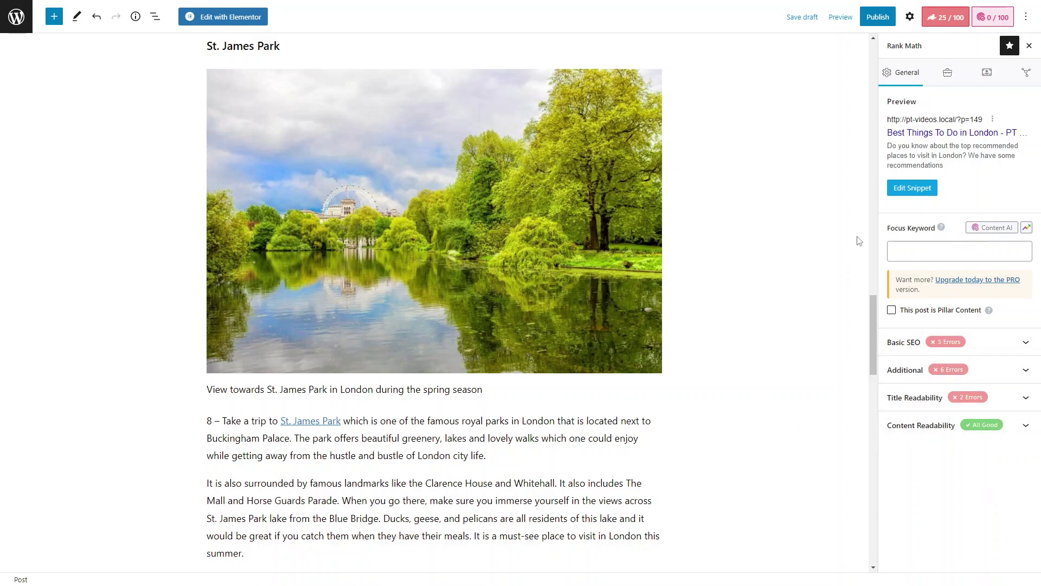
left_click(923, 246)
type("London")
key("Return")
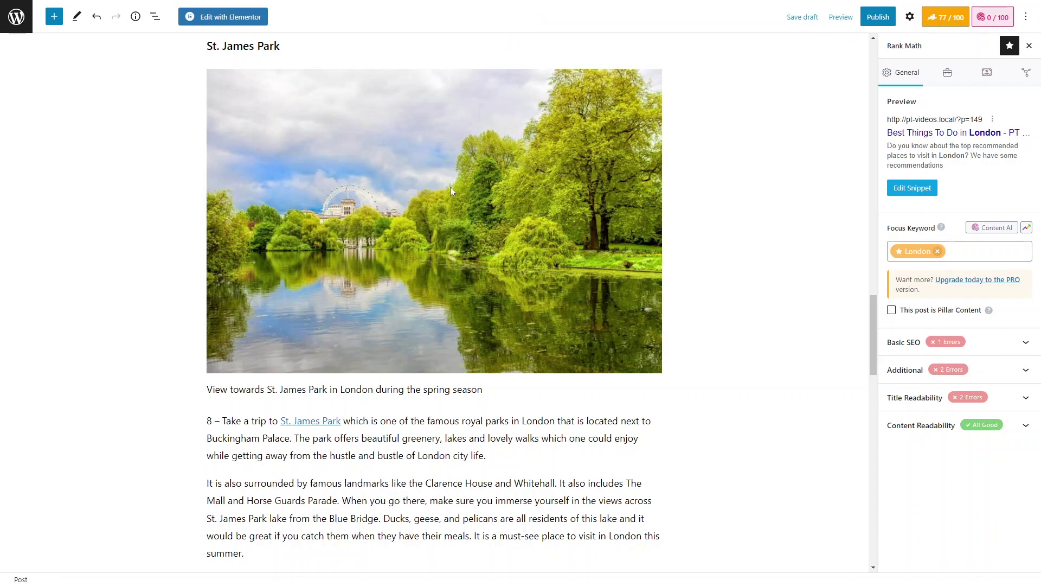
Step: Review the snippet preview with the focus keyword applied, and go through the Basic SEO and Additional checks
left_click(913, 189)
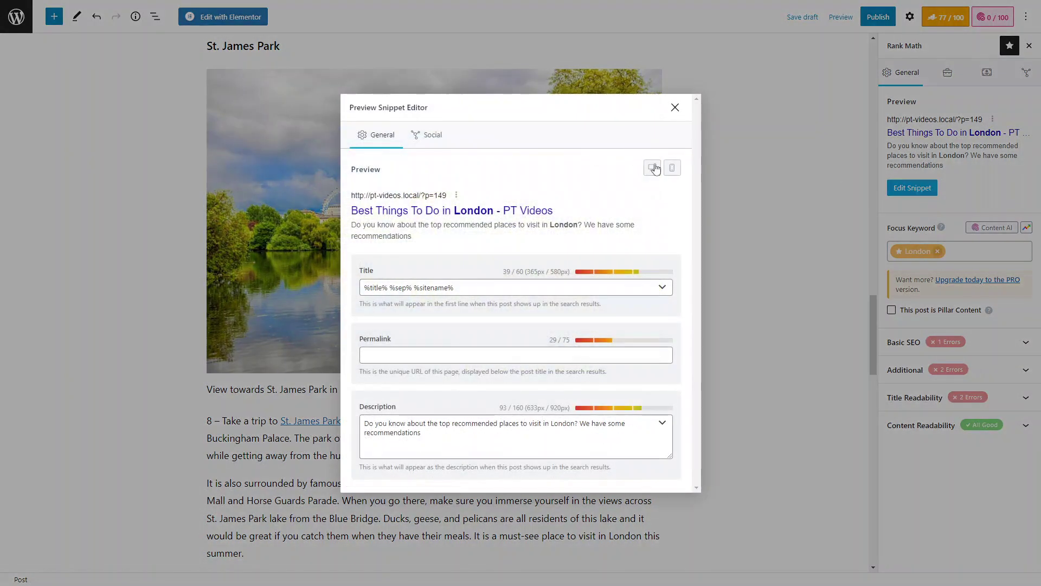
left_click(676, 112)
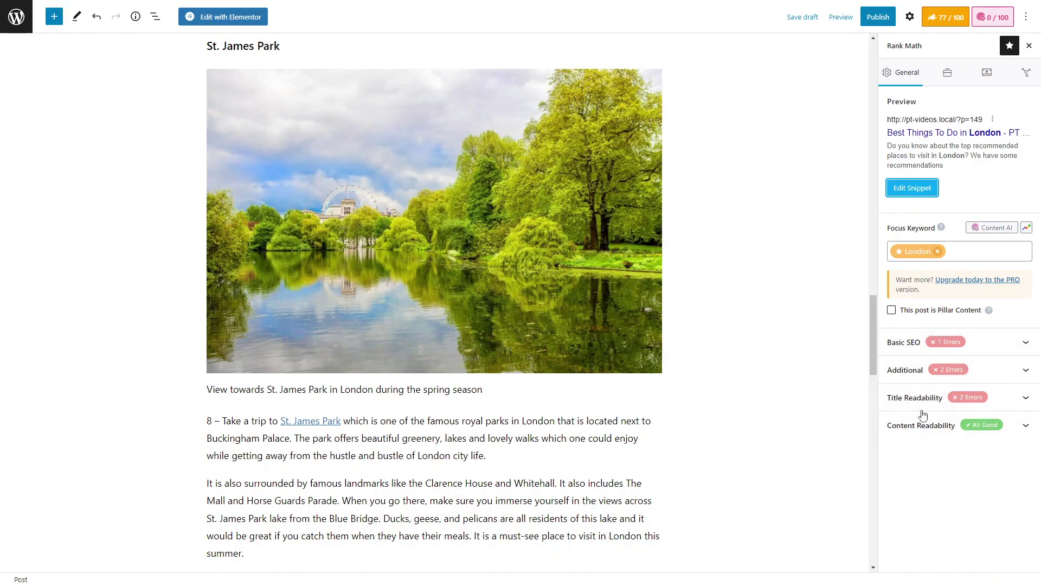
left_click(918, 343)
scroll(921, 391, "down", 1)
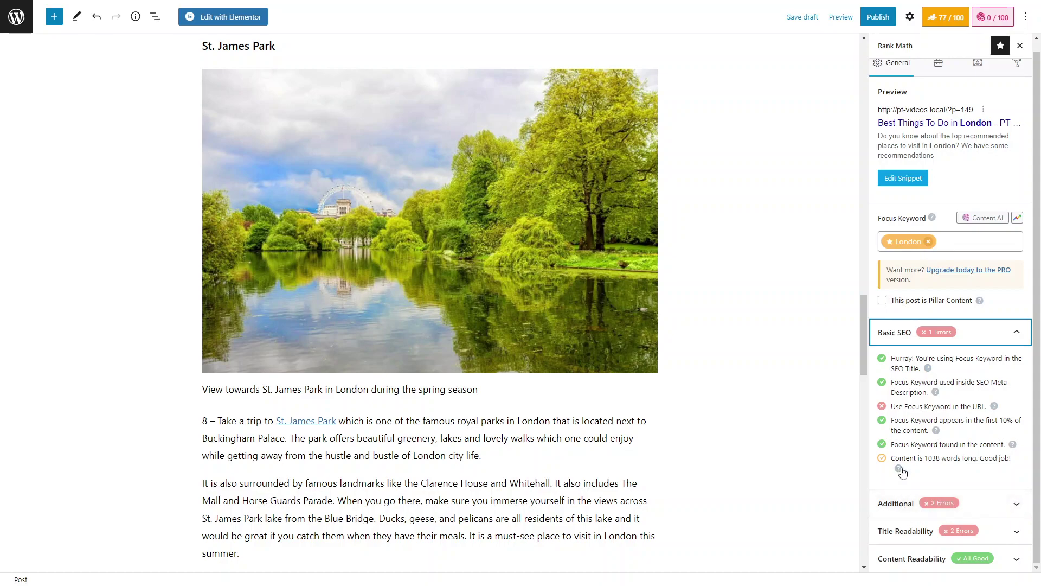
left_click(897, 507)
scroll(878, 349, "down", 1)
scroll(922, 375, "up", 1)
left_click(974, 391)
left_click(941, 504)
scroll(926, 371, "down", 3)
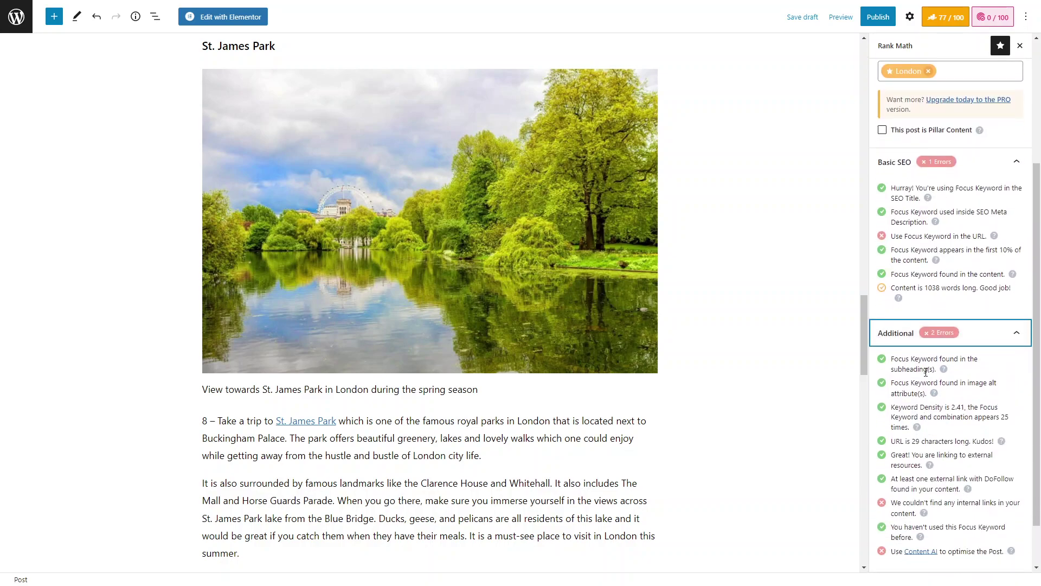
scroll(949, 266, "up", 3)
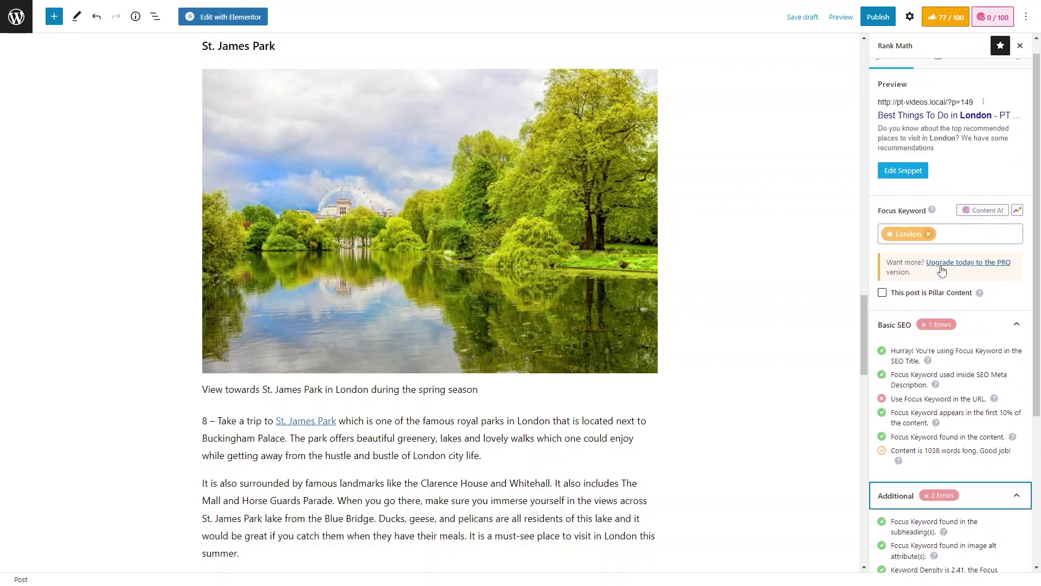
Step: Remove the "London" focus keyword and review the Basic SEO checks for a post without one
left_click(928, 233)
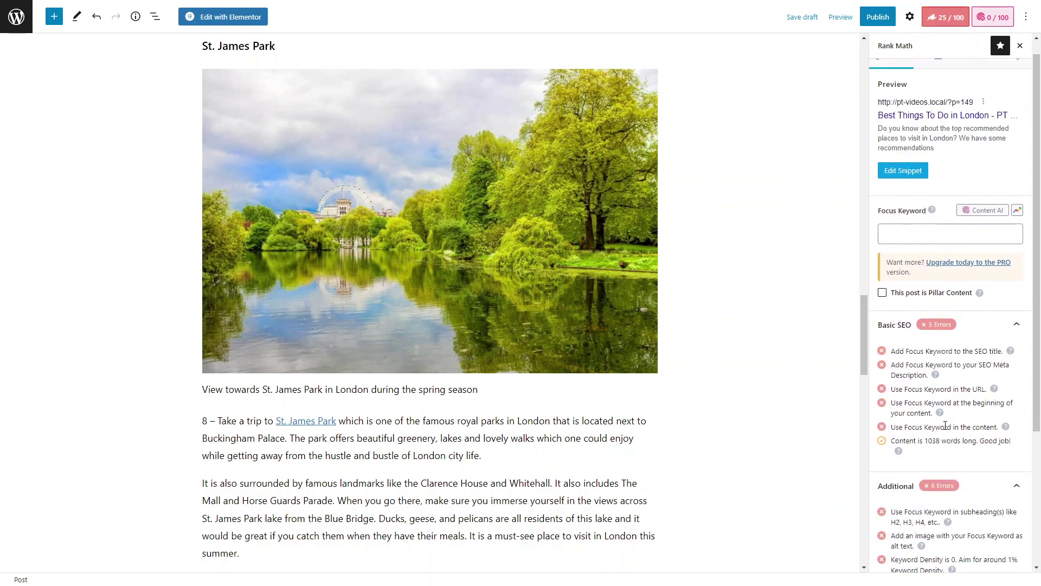
left_click(922, 485)
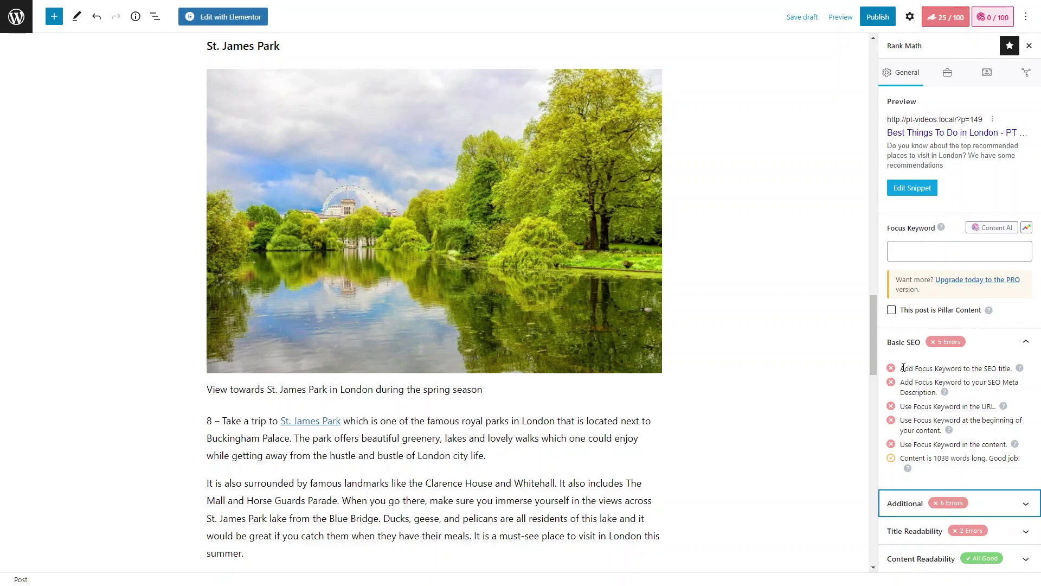
left_click(904, 369)
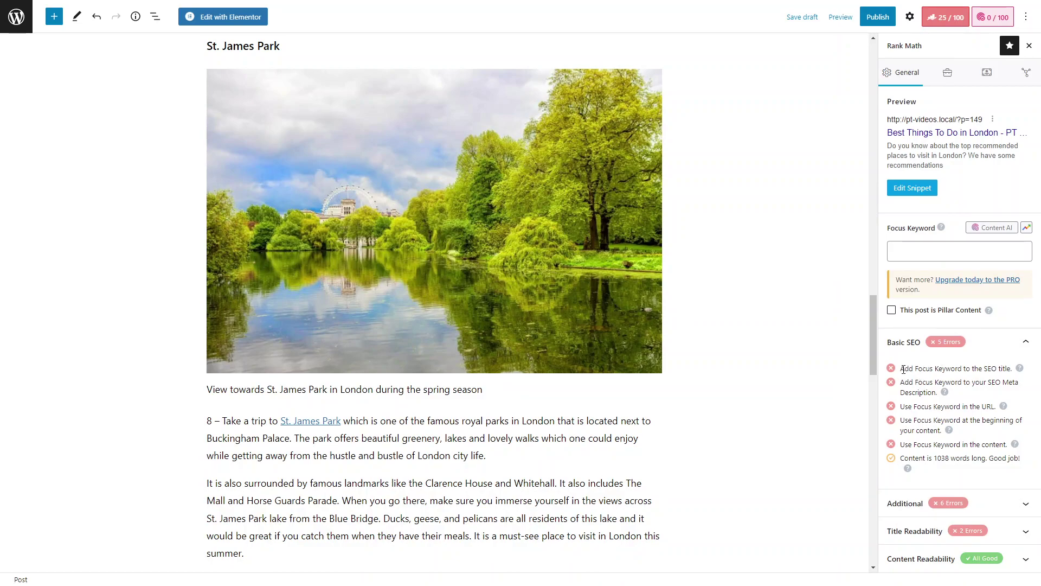
left_click_drag(953, 369, 1001, 410)
left_click_drag(913, 420, 1001, 445)
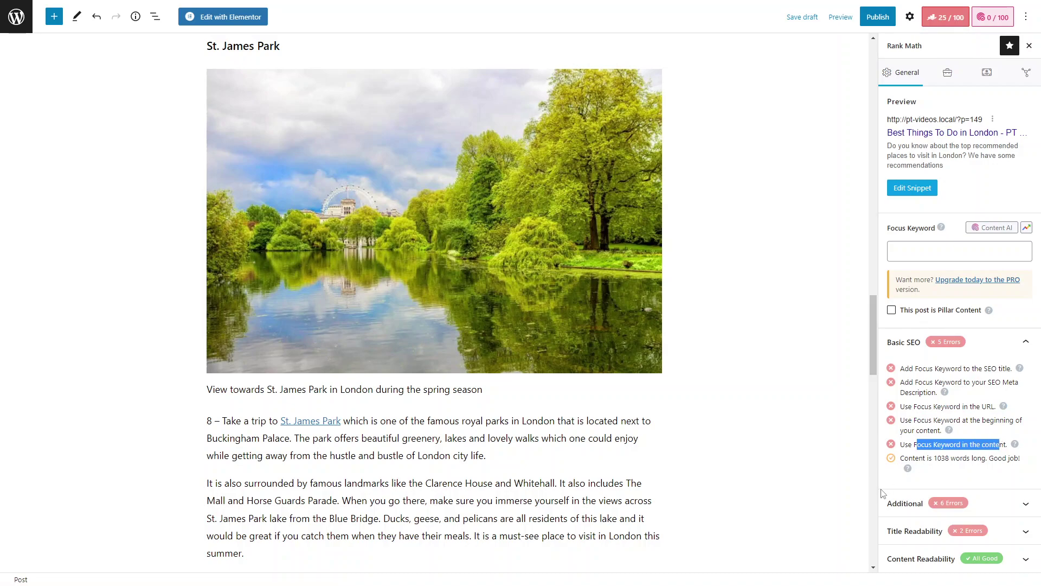
Step: Enter "London" again as the post's focus keyword
left_click(914, 252)
type("London")
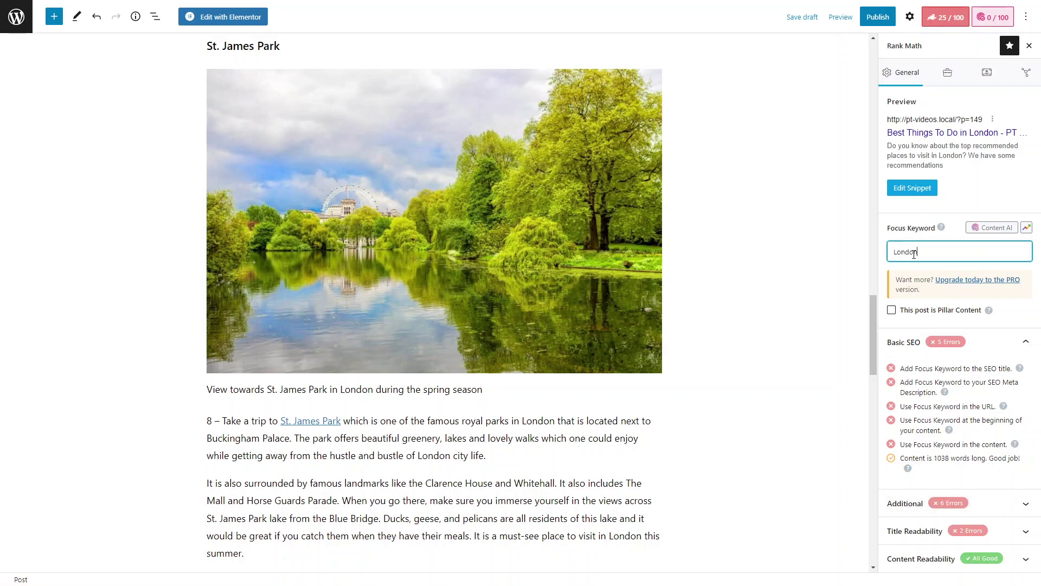
key("Return")
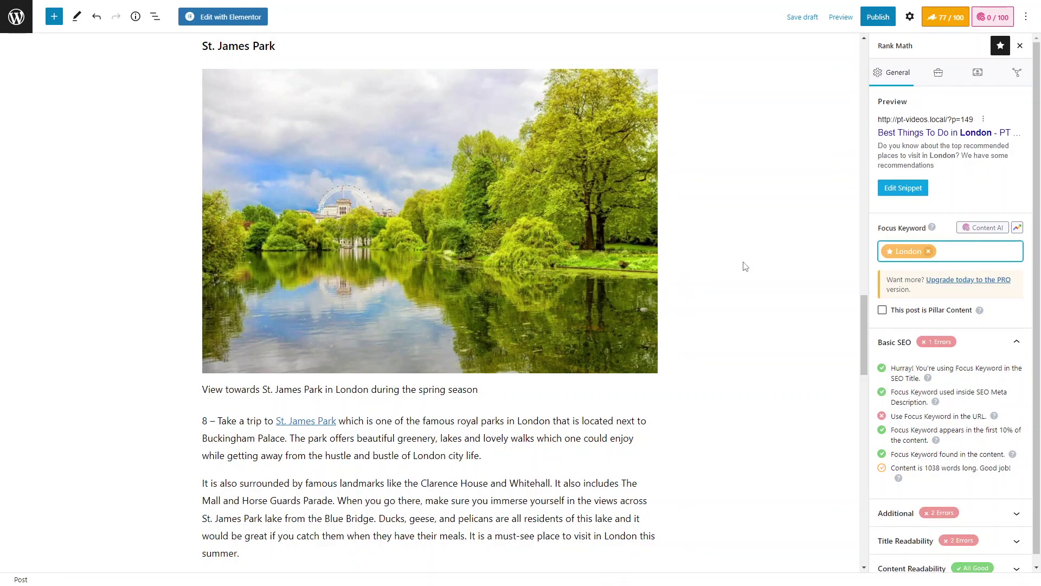
Step: Check the use of the focus keyword in the SEO title in the snippet editor and close the editor
scroll(804, 300, "up", 20)
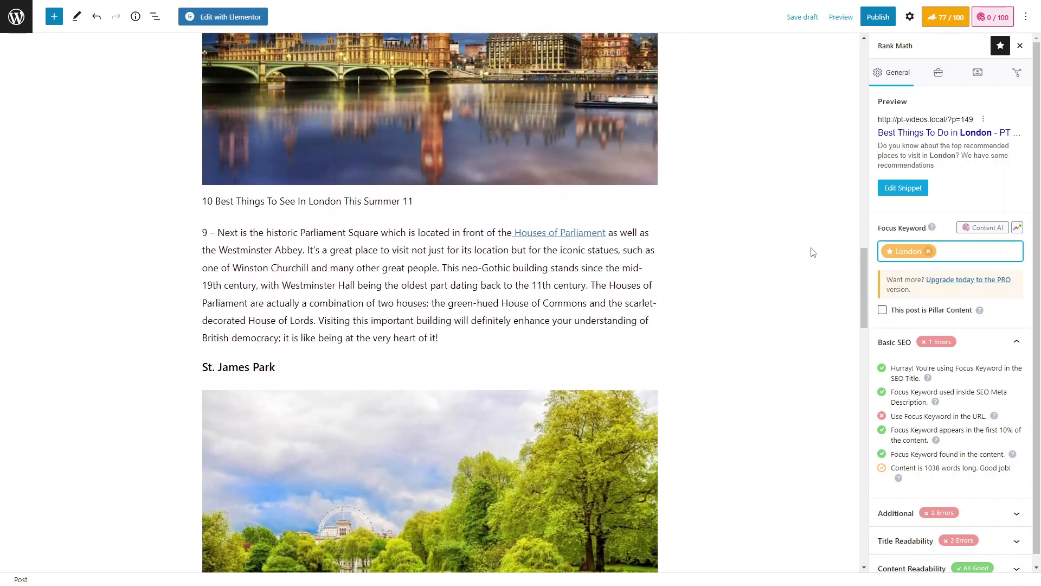
scroll(812, 251, "up", 6)
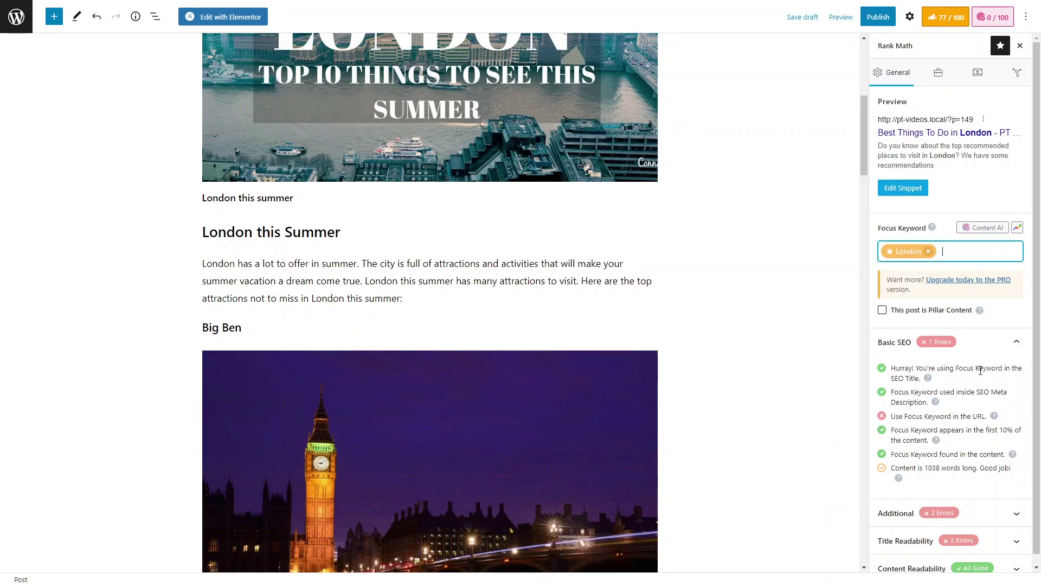
left_click(919, 191)
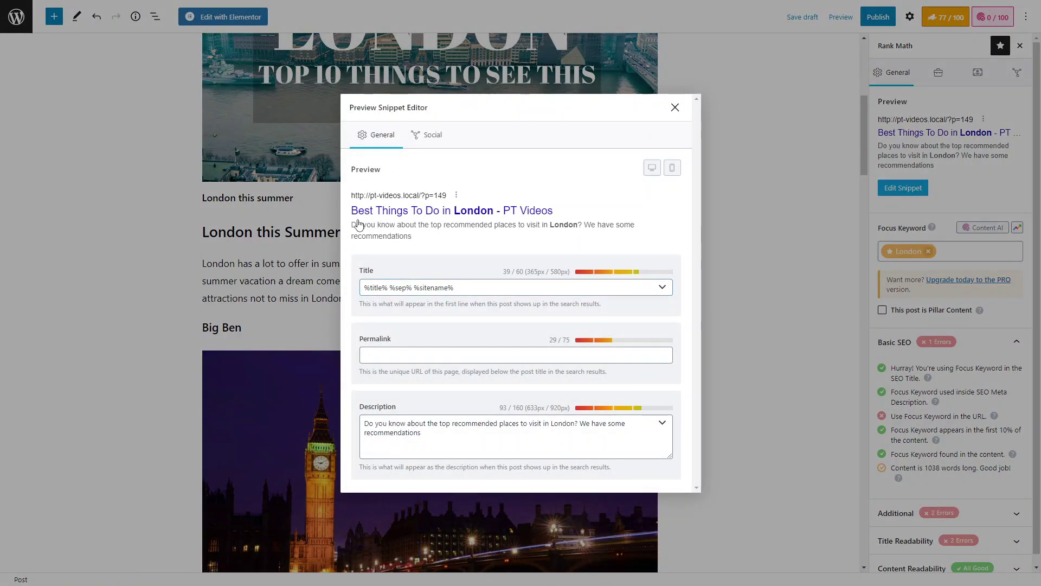
left_click(676, 107)
Step: Check the snippet's meta description for the focus keyword and close the snippet editor
scroll(661, 122, "up", 5)
scroll(616, 111, "down", 3)
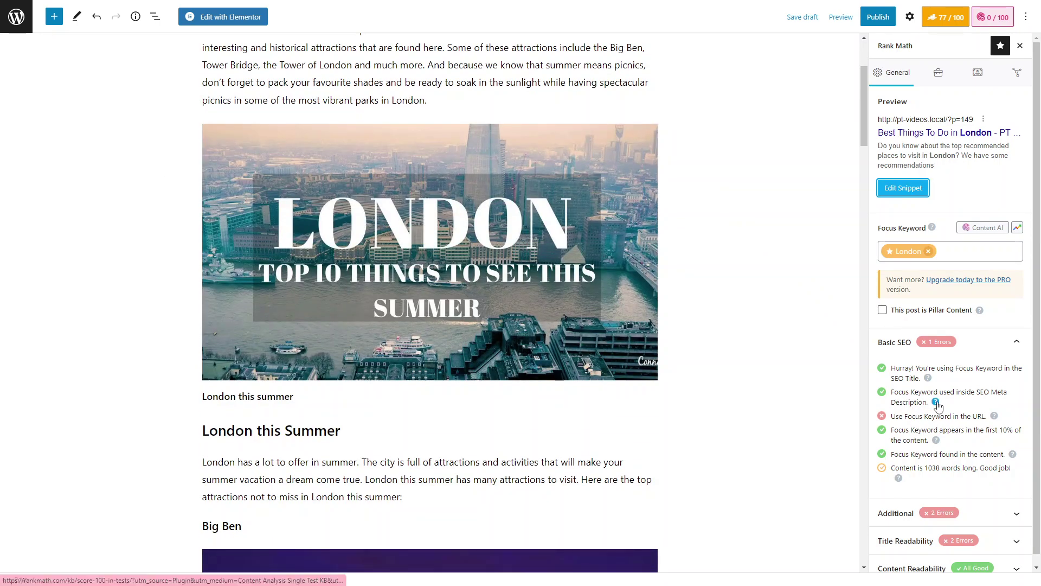
left_click(885, 193)
left_click(423, 436)
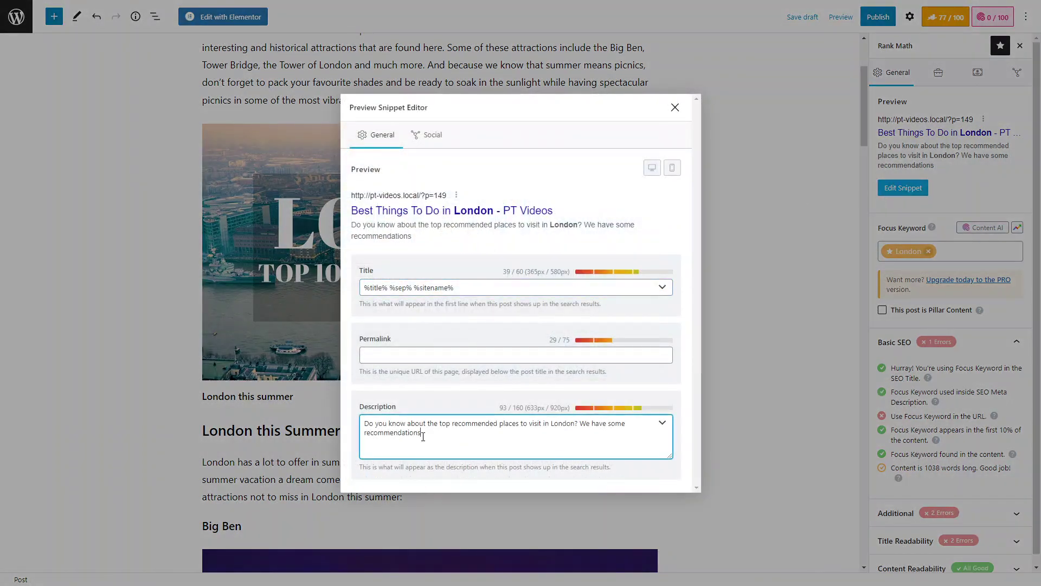
key("ctrl+a")
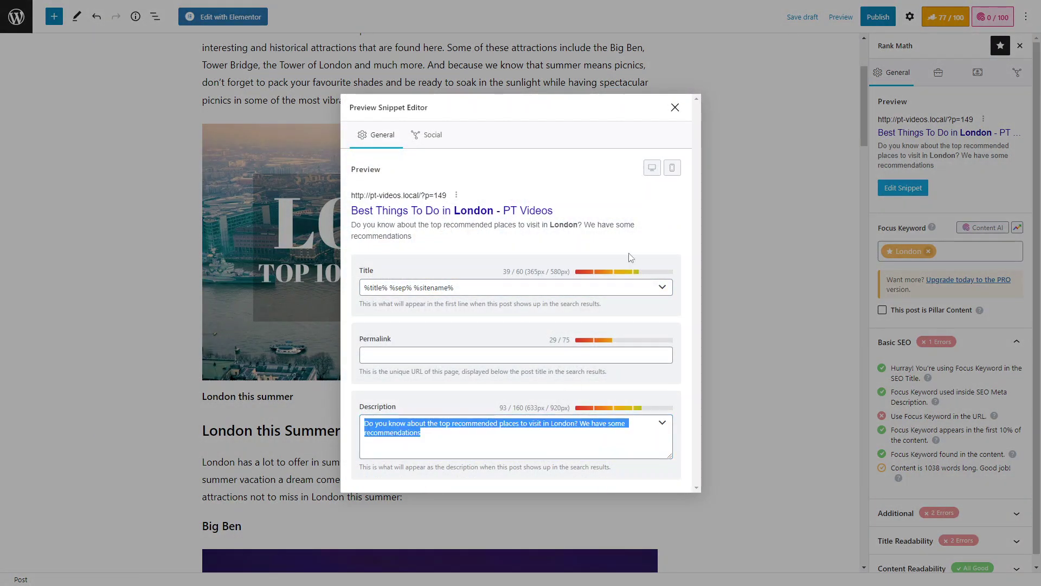
left_click(675, 107)
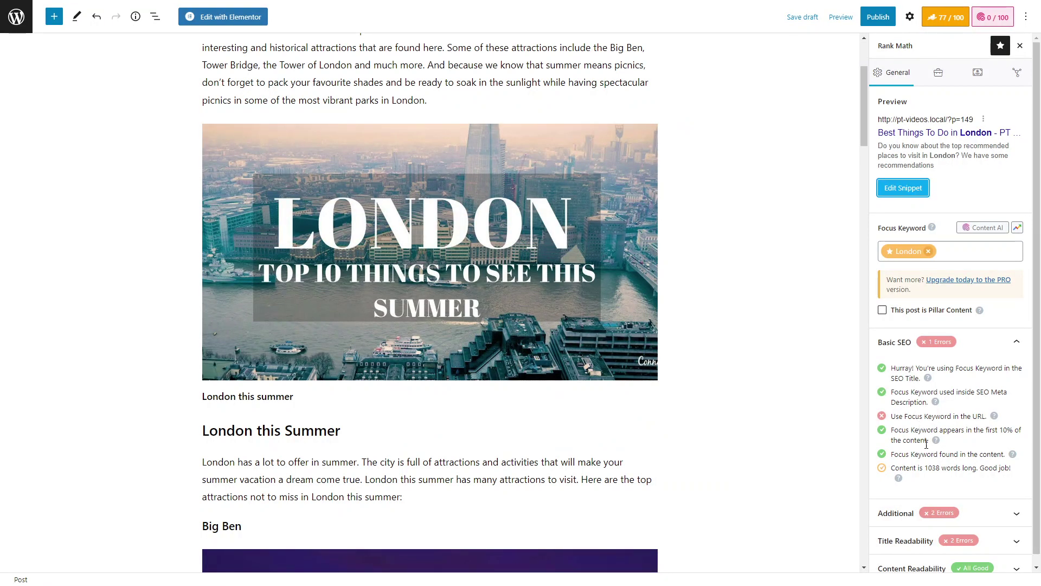
Step: Compare the Basic SEO checks on keyword use in the first 10% and throughout the content with the post's text
left_click_drag(892, 431, 934, 442)
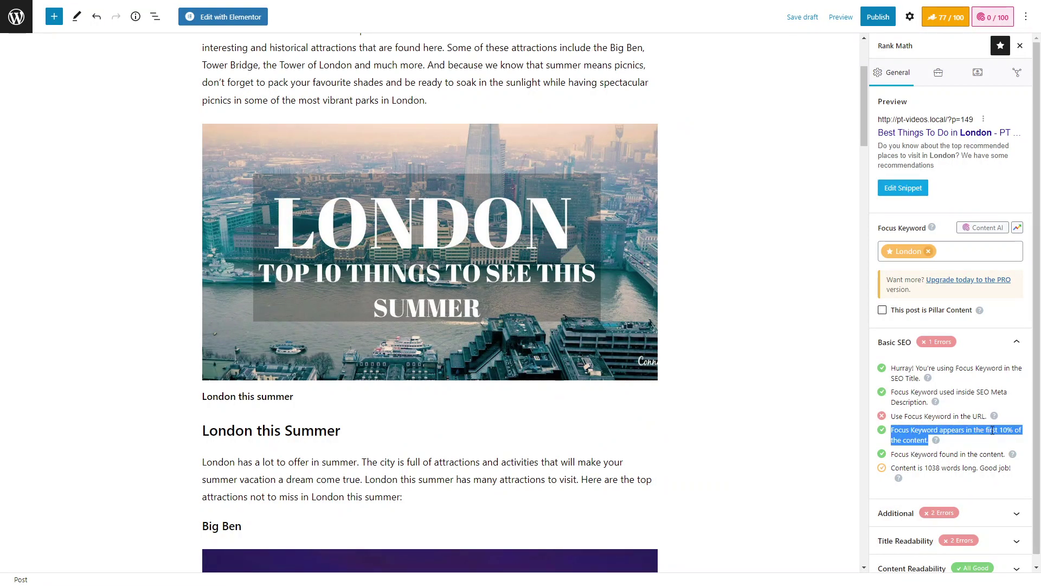
scroll(426, 418, "up", 5)
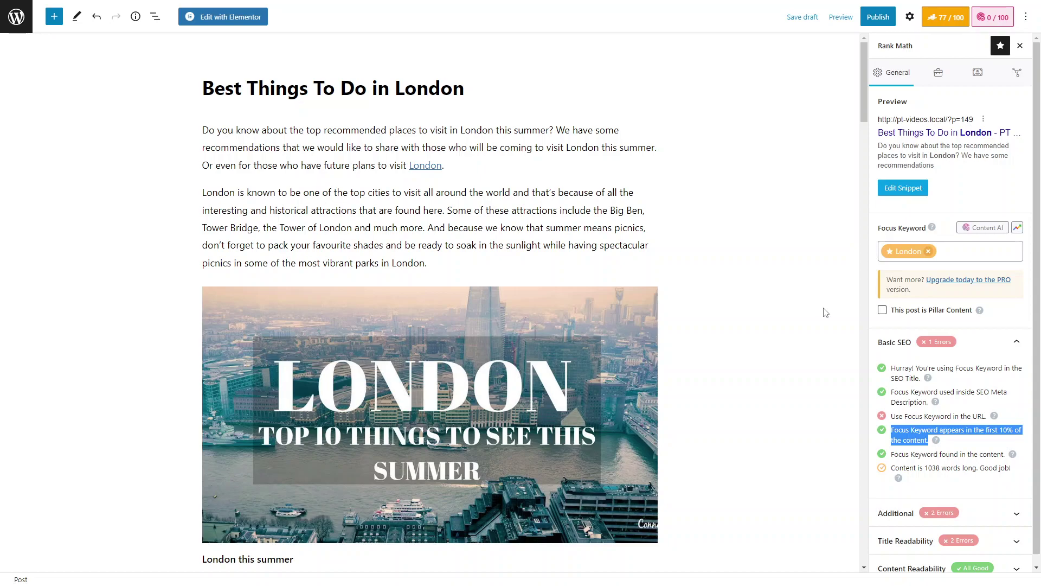
left_click_drag(293, 130, 386, 180)
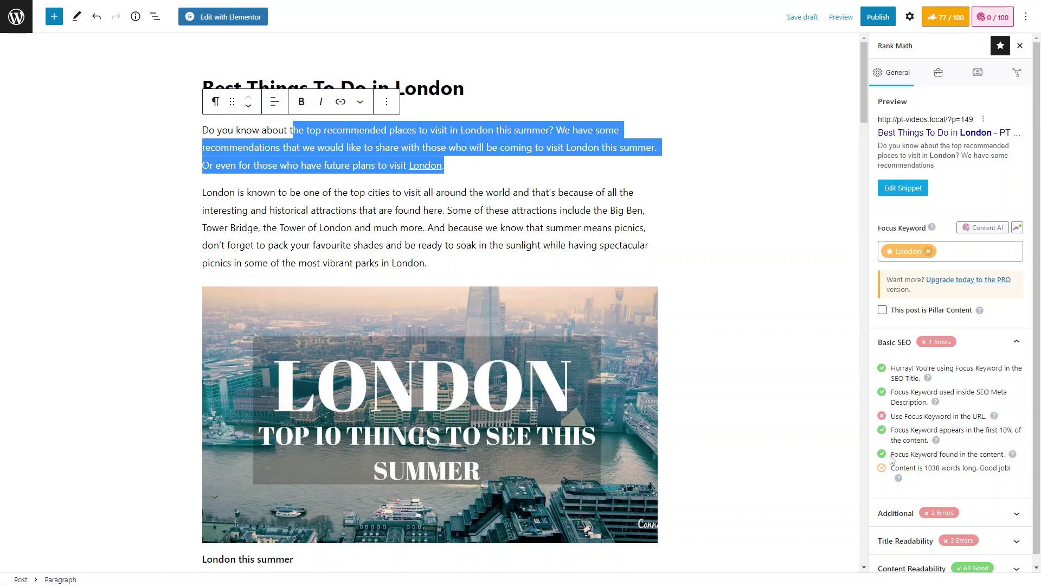
left_click_drag(890, 456, 994, 456)
left_click(473, 211)
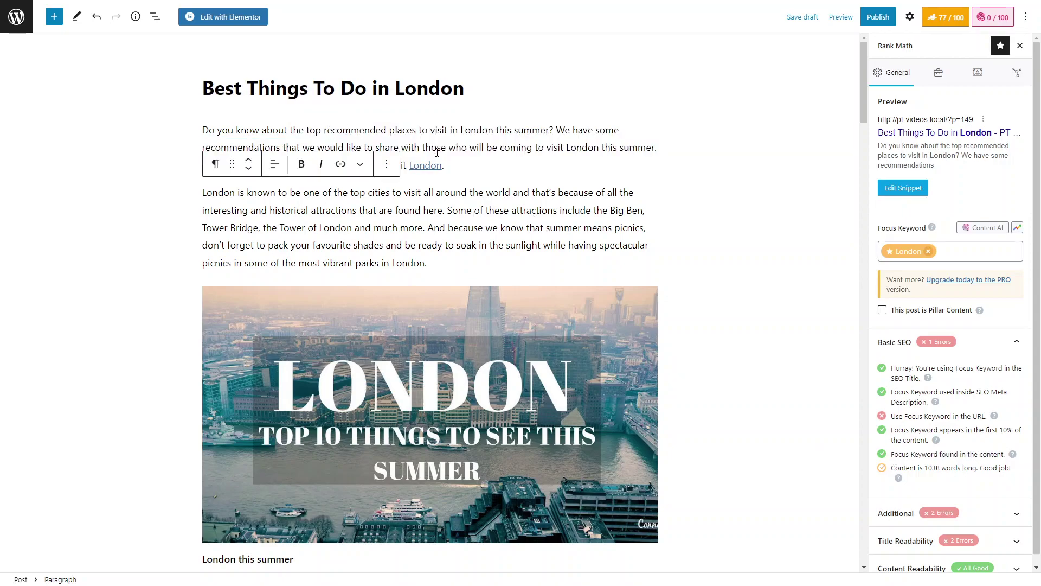
scroll(437, 152, "down", 7)
scroll(307, 173, "down", 5)
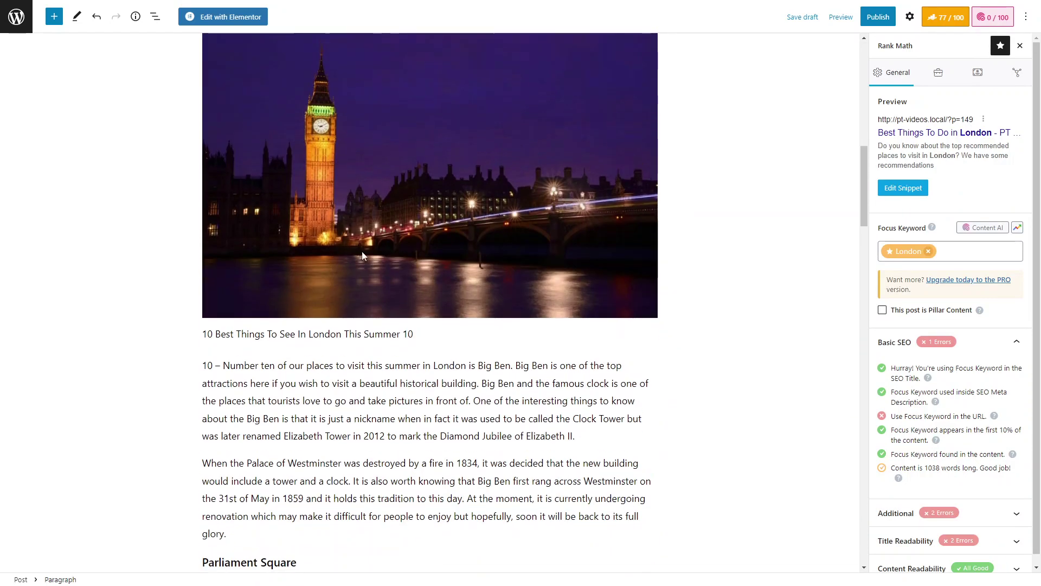
scroll(379, 244, "up", 9)
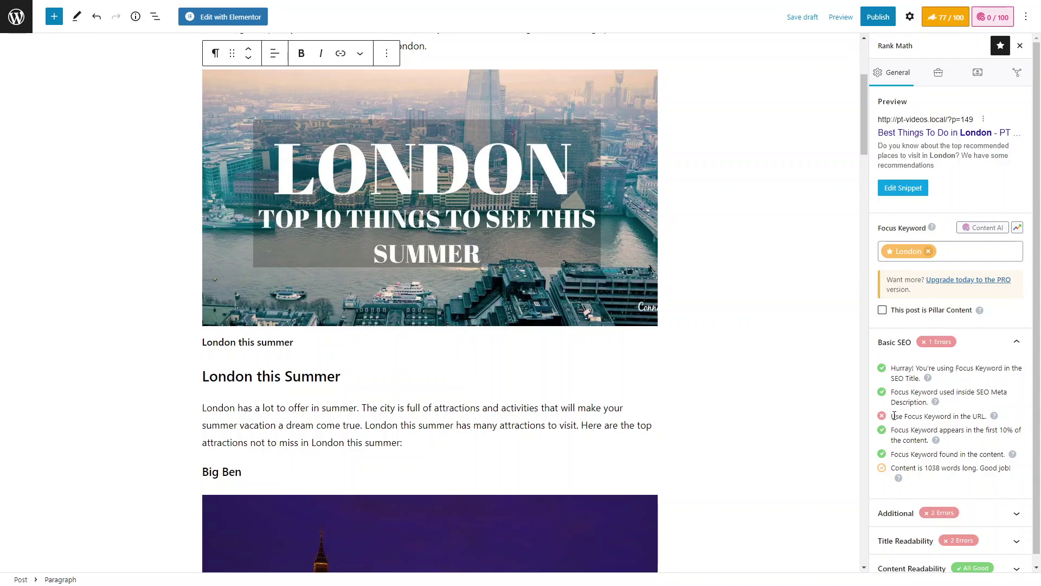
Step: Review the "Use Focus Keyword in the URL" check, view the post's URL details in the post settings and close them
left_click_drag(892, 416, 978, 418)
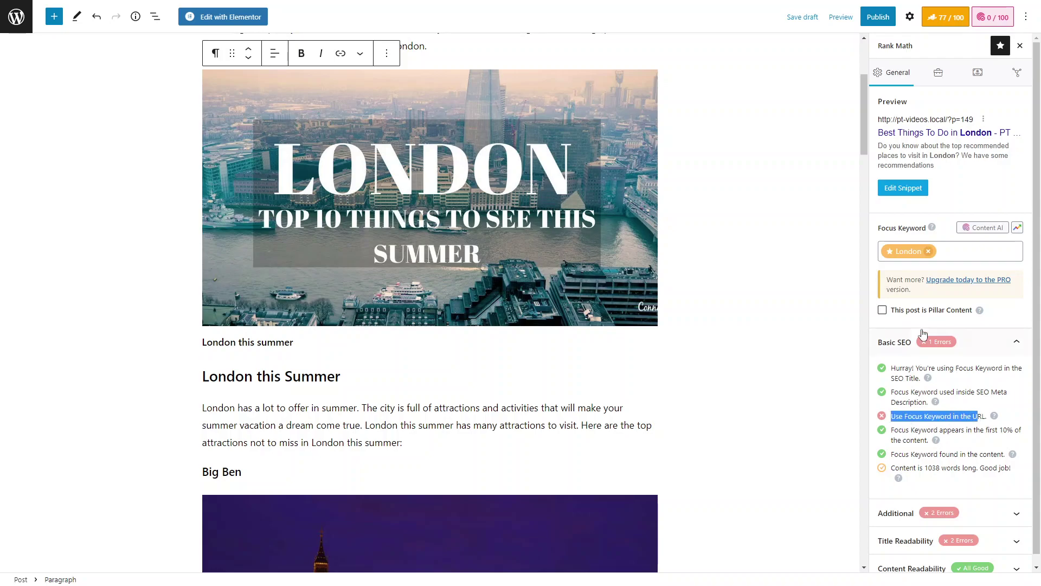
scroll(911, 304, "down", 1)
scroll(896, 502, "up", 1)
left_click(910, 16)
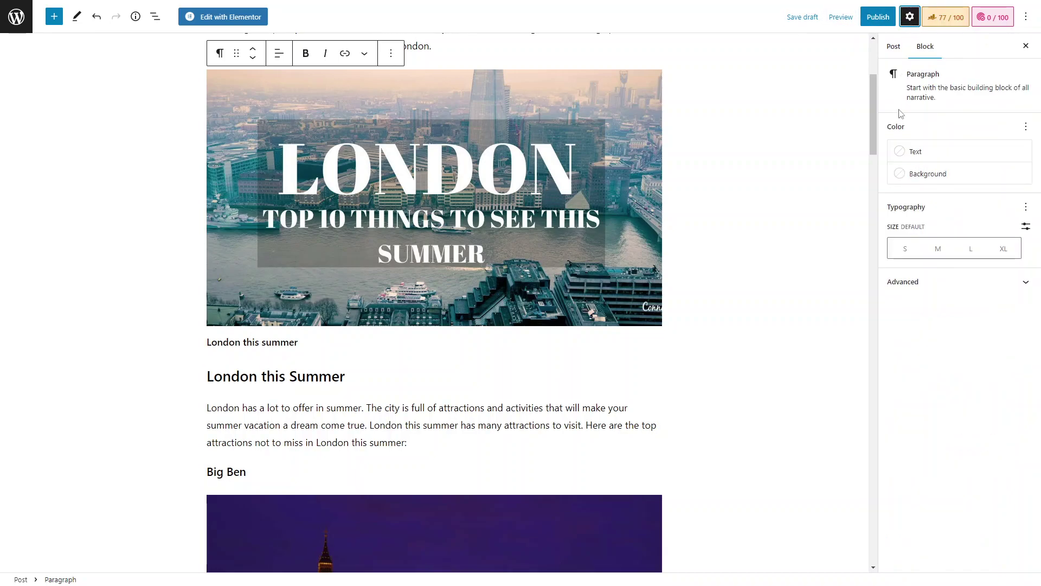
left_click(900, 46)
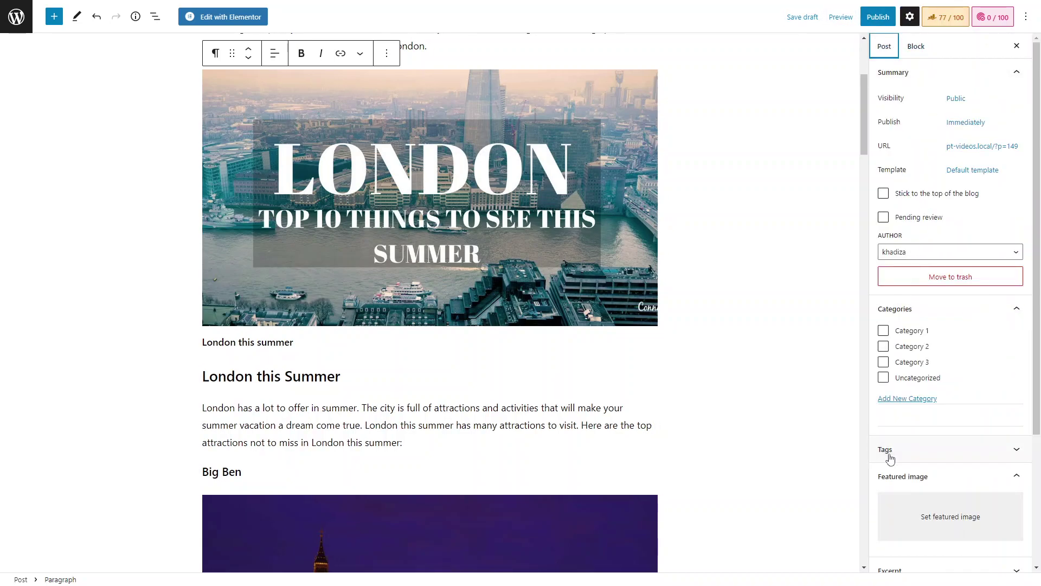
scroll(924, 442, "down", 1)
scroll(923, 439, "down", 3)
scroll(913, 397, "up", 4)
left_click(1001, 147)
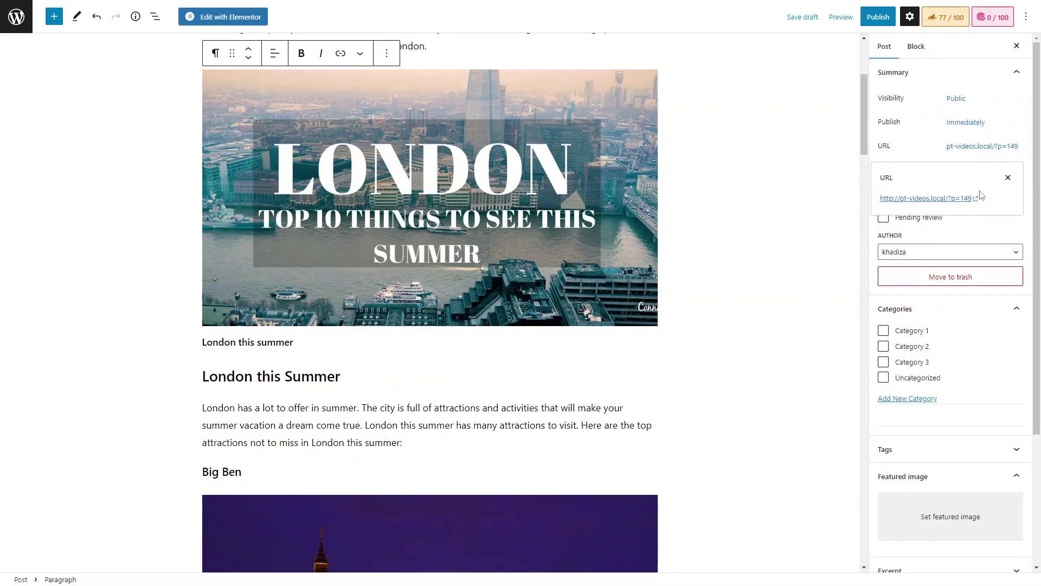
left_click(1009, 178)
left_click(1011, 180)
left_click(1009, 178)
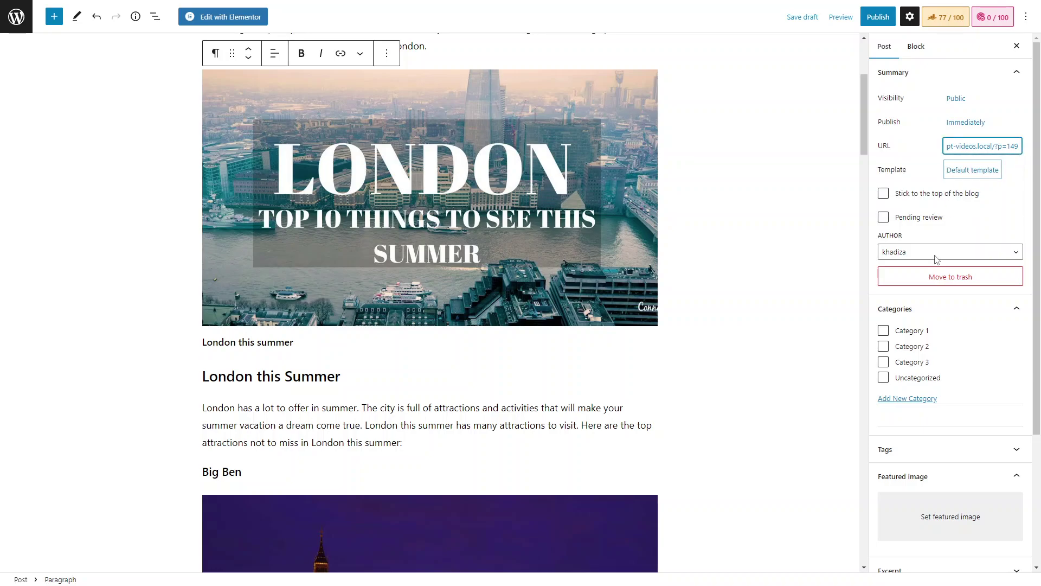
Step: Set the post's permalink to /things-to-do-in-london in the Rank Math snippet editor, close the editor and reload the post
left_click(14, 122)
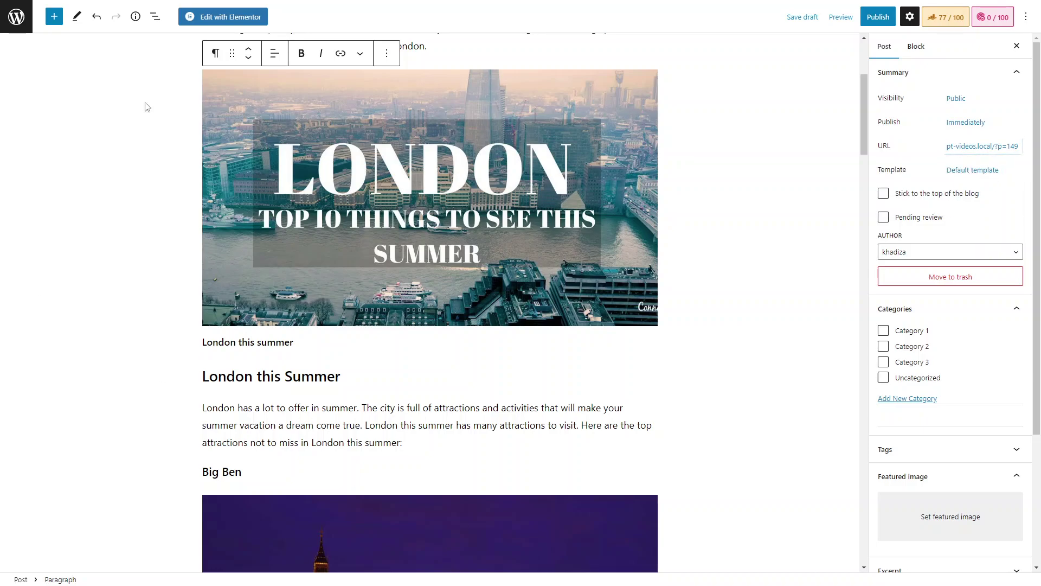
left_click(944, 23)
left_click(901, 188)
left_click(397, 362)
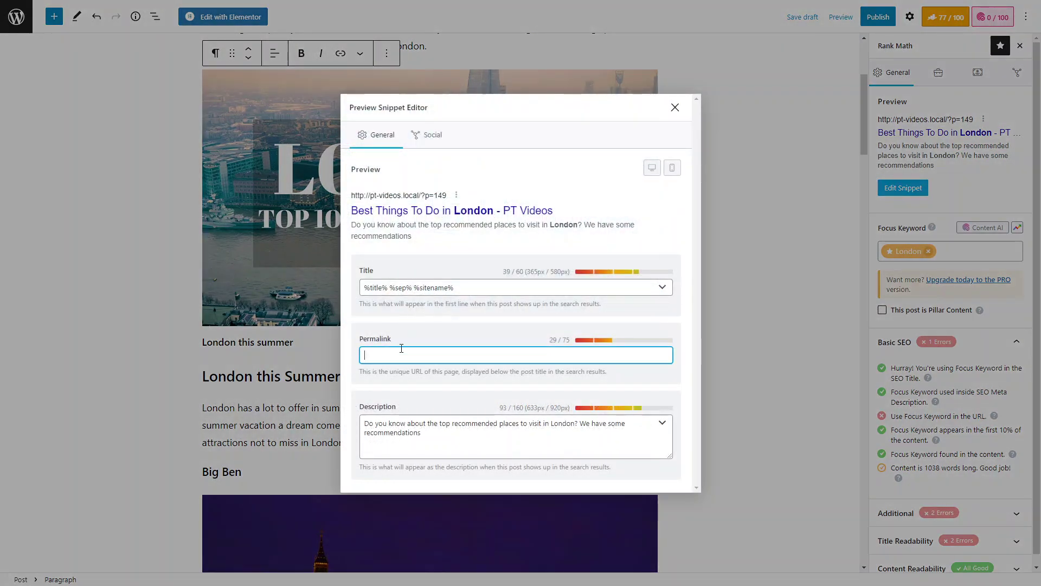
type("/things")
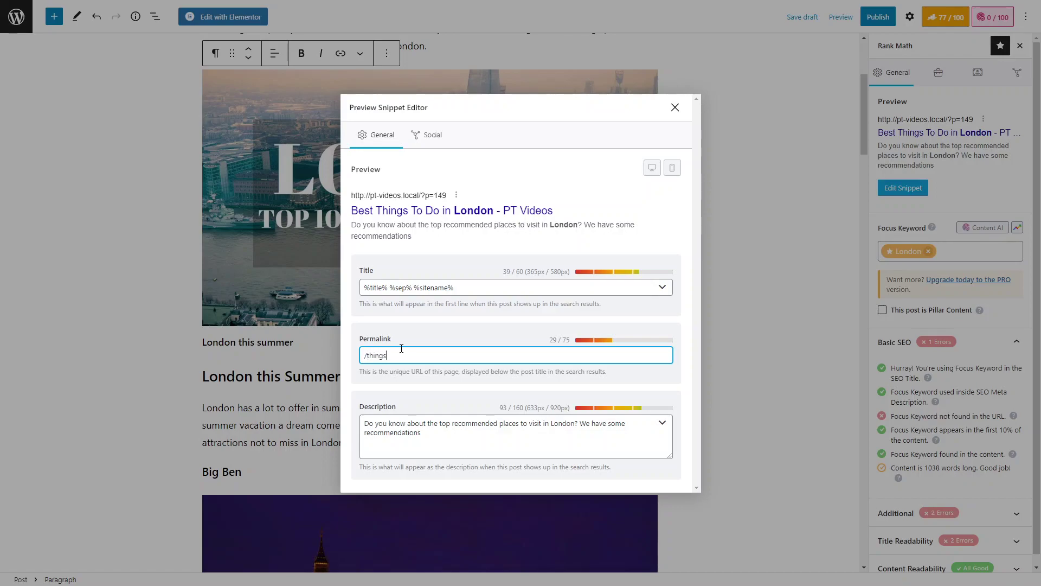
type("-to-do-in-london")
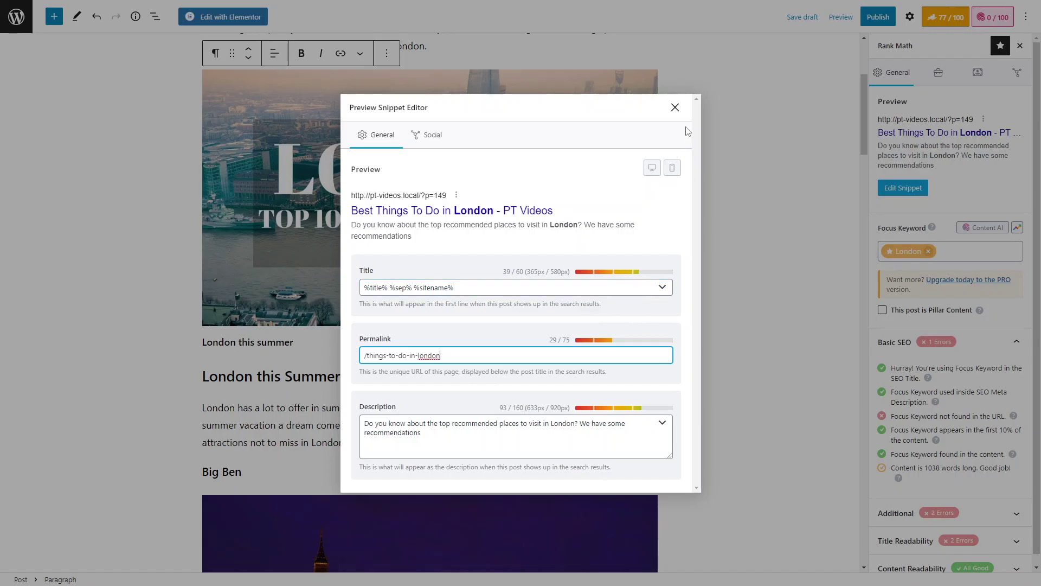
left_click(675, 107)
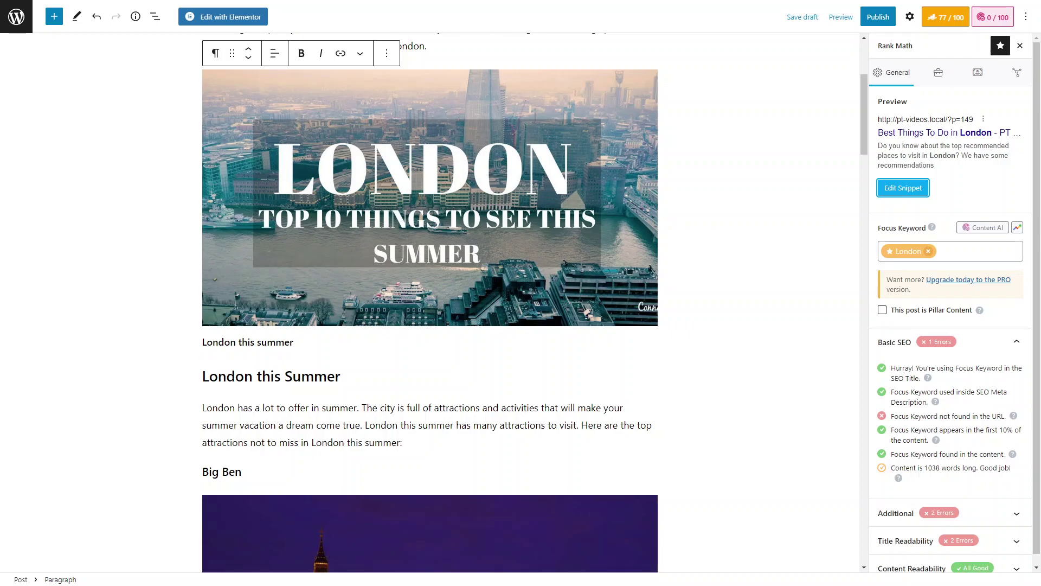
key("F11")
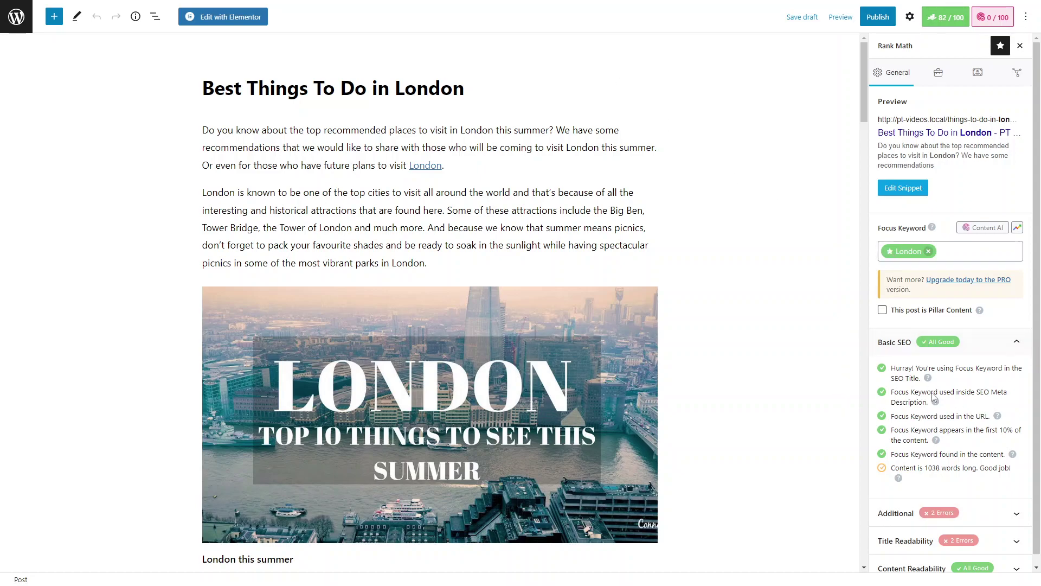
Step: Review the Basic SEO check on content length and look over the post's text
left_click_drag(891, 468, 941, 467)
key("F11")
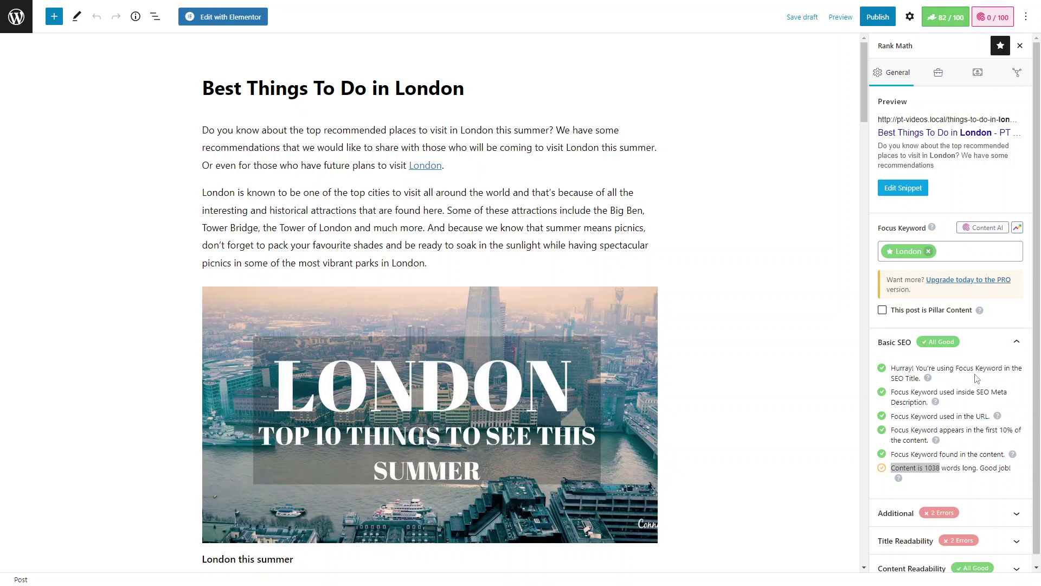
left_click(949, 472)
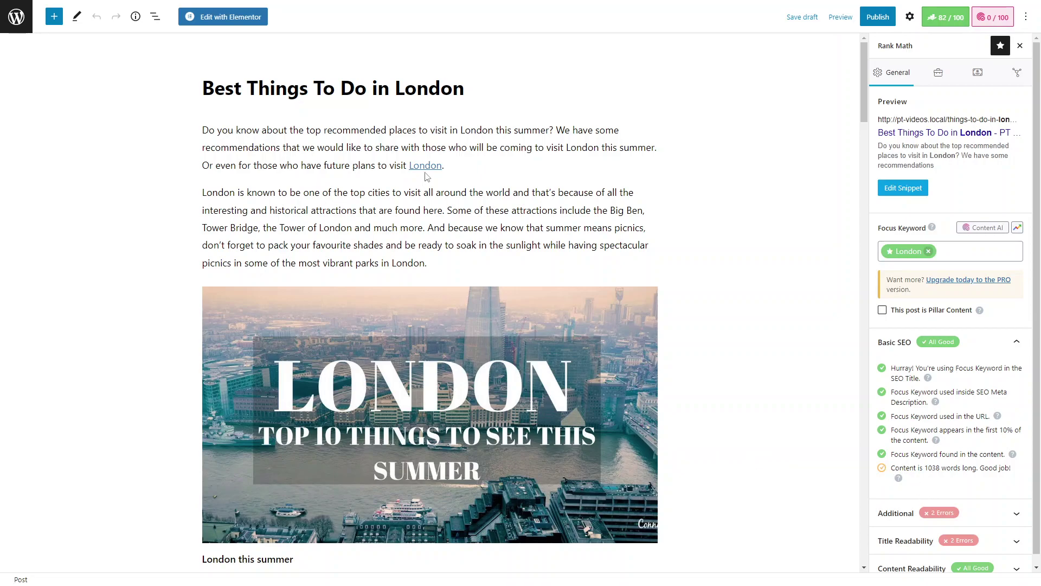
scroll(425, 183, "down", 3)
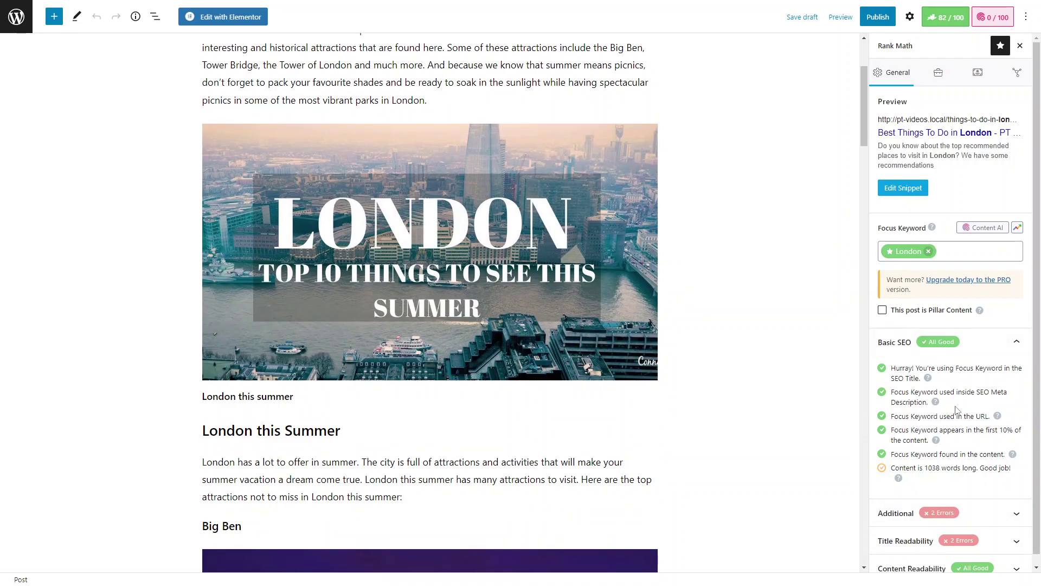
Step: Collapse the Basic SEO checks and expand the Additional checks
left_click(978, 343)
left_click(979, 369)
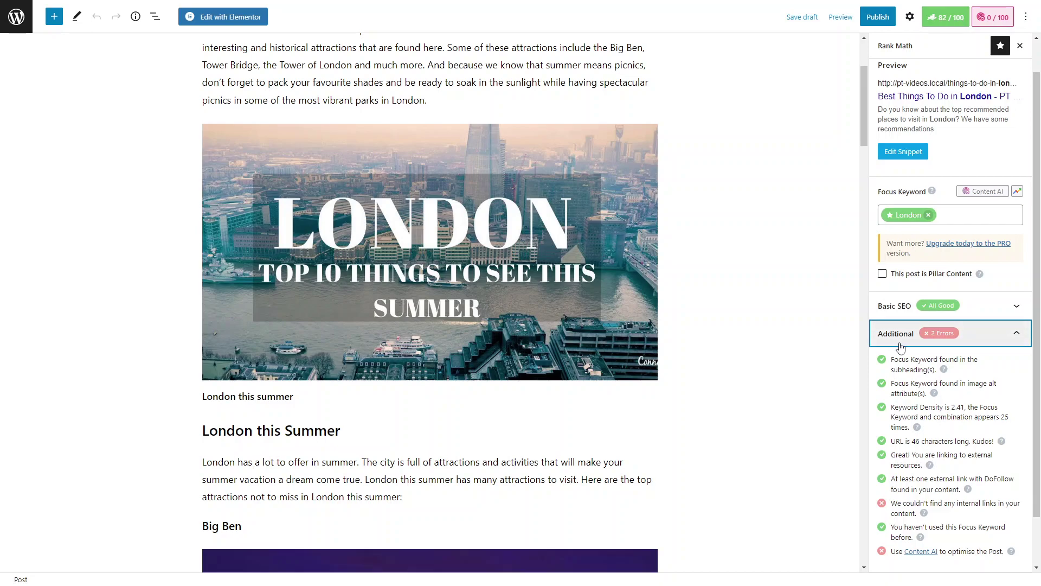
left_click(975, 306)
left_click(975, 307)
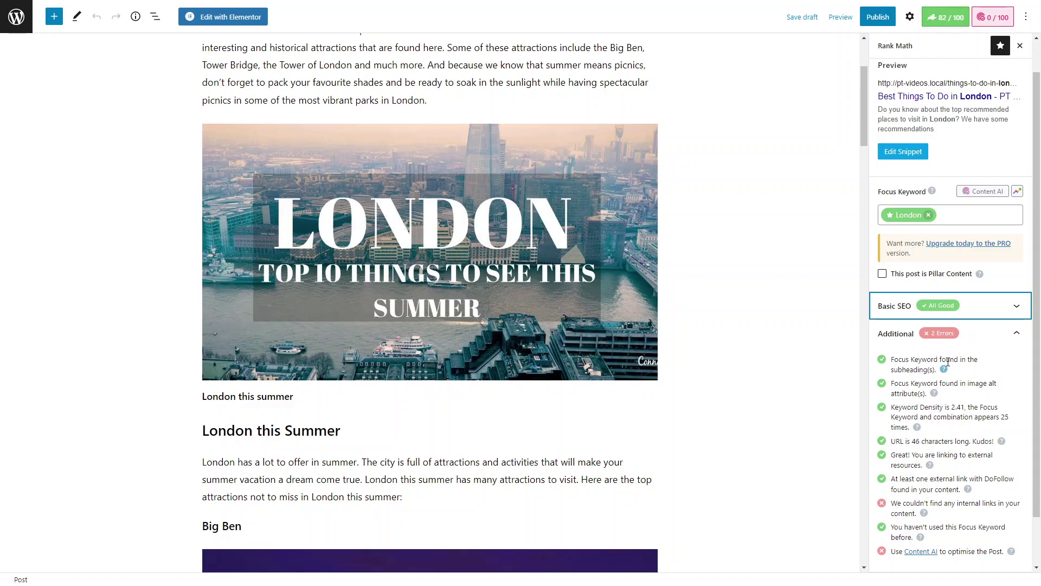
Step: Compare the Additional check on focus keyword use in subheadings with the post's headings, including "London this Summer" and "Parliament Square"
scroll(211, 361, "up", 3)
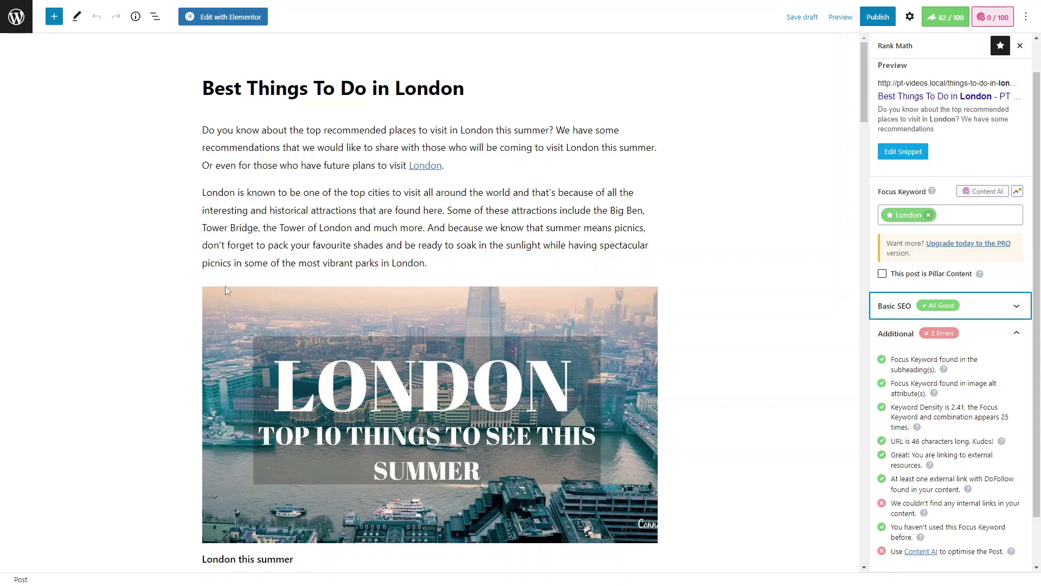
scroll(370, 219, "down", 9)
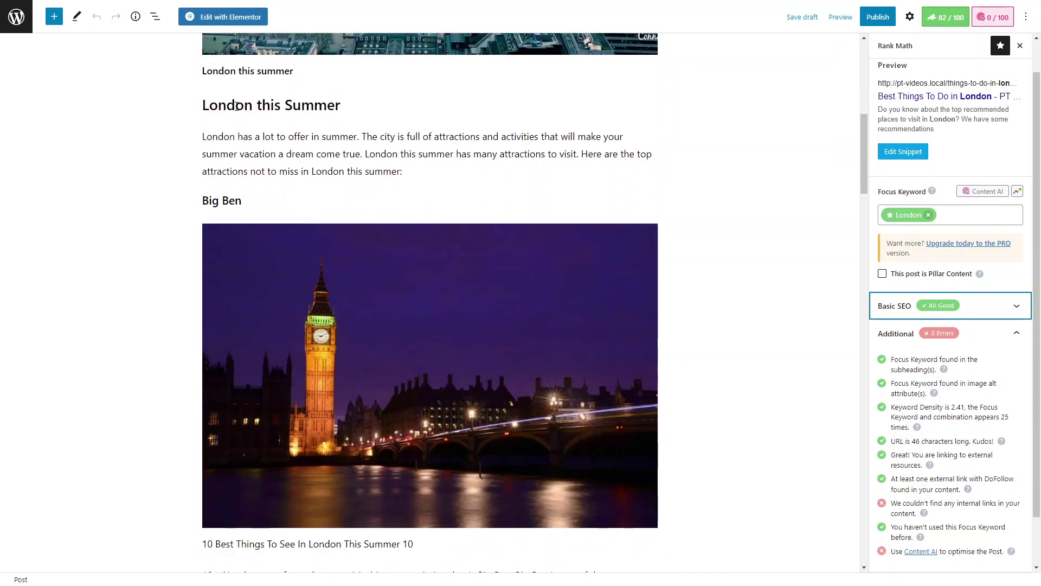
scroll(234, 163, "down", 2)
scroll(233, 174, "up", 3)
triple_click(271, 159)
triple_click(227, 254)
scroll(246, 278, "down", 10)
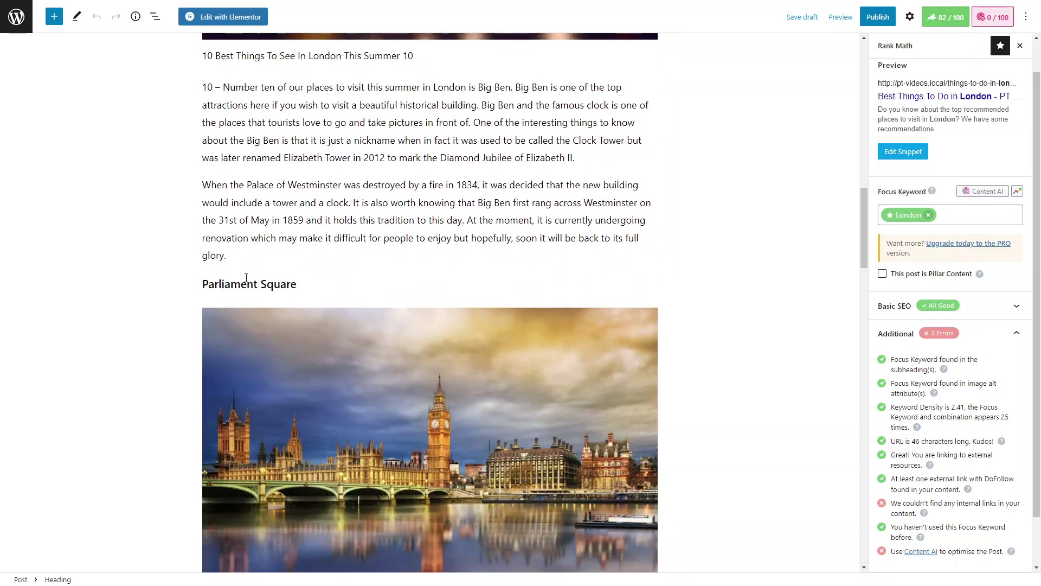
triple_click(247, 279)
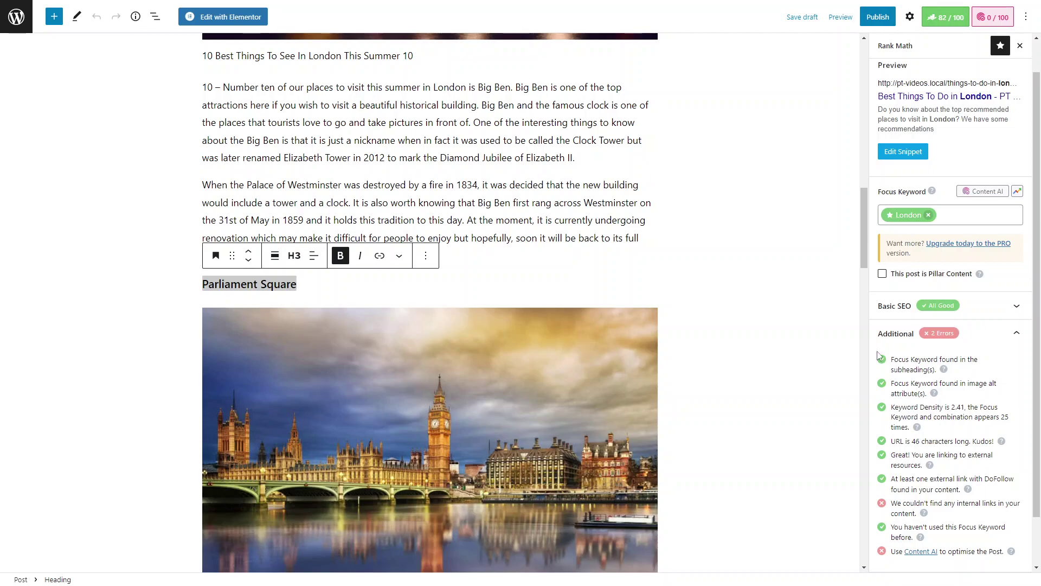
scroll(292, 249, "down", 1)
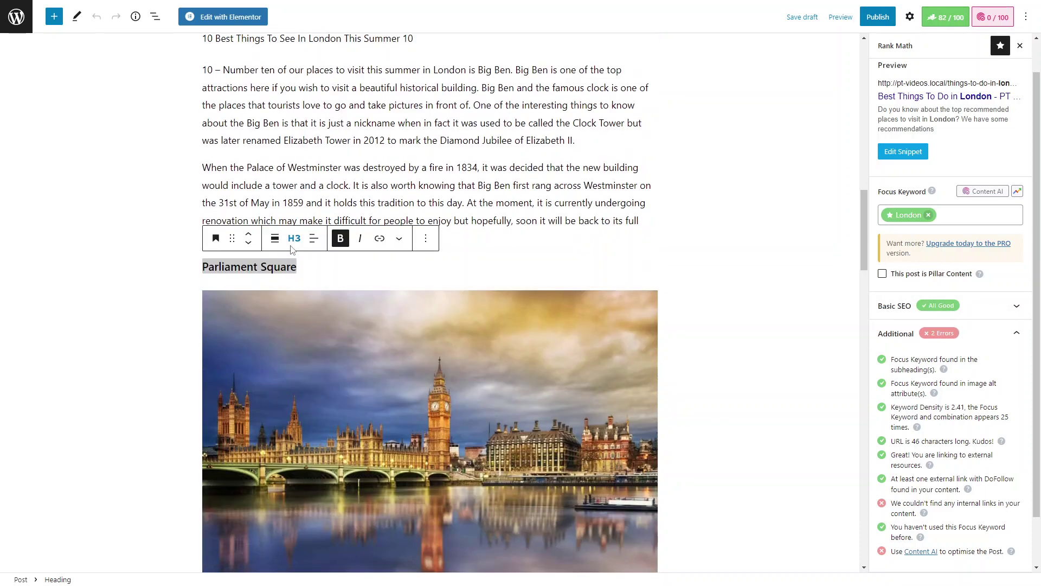
scroll(292, 248, "down", 20)
scroll(291, 250, "down", 8)
scroll(291, 250, "up", 20)
scroll(291, 249, "up", 20)
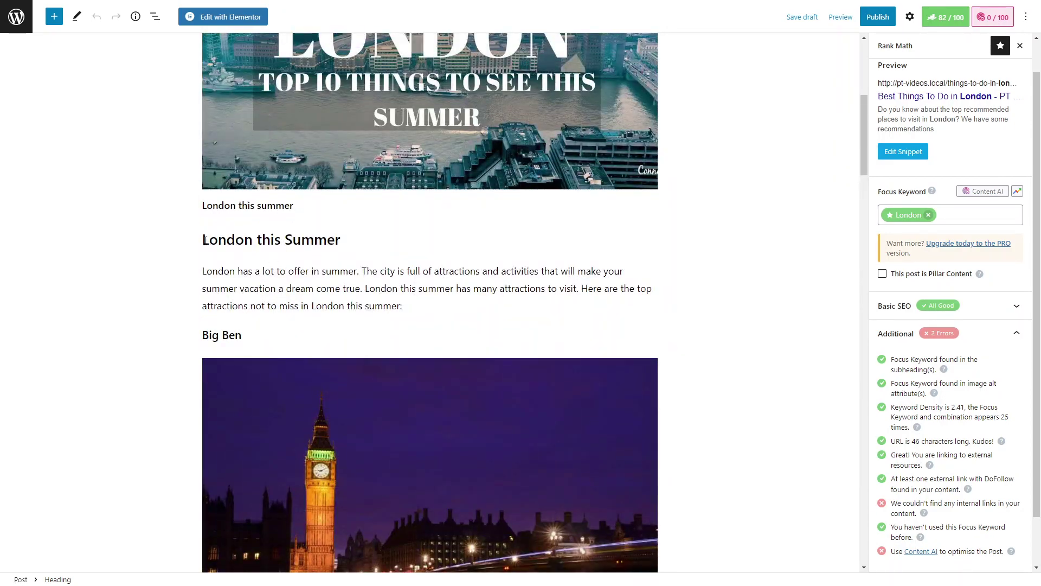
left_click_drag(205, 241, 286, 261)
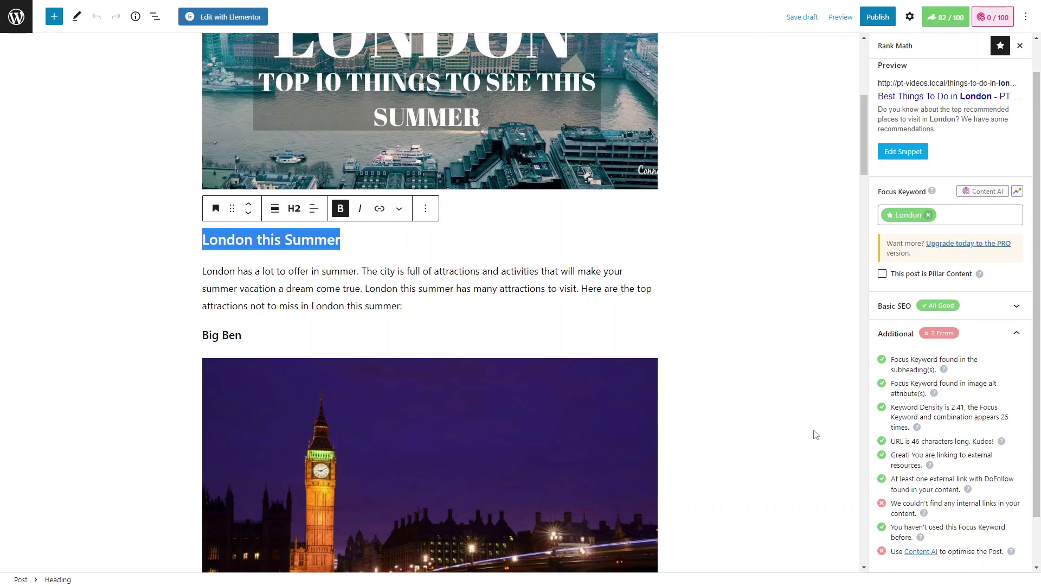
left_click(930, 369)
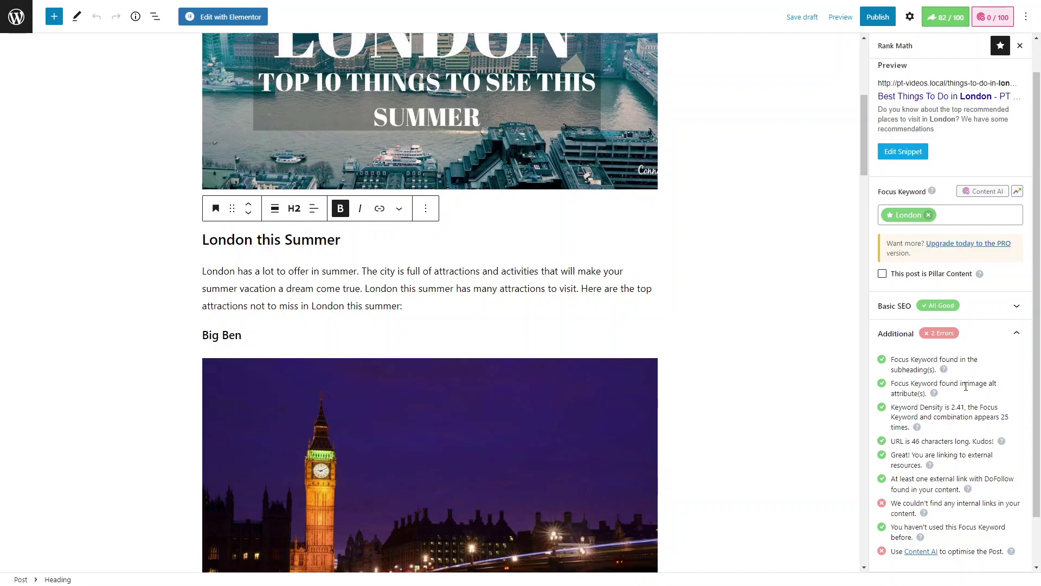
Step: Select the London banner image and look through its block options for the image alt attribute check
scroll(566, 172, "up", 6)
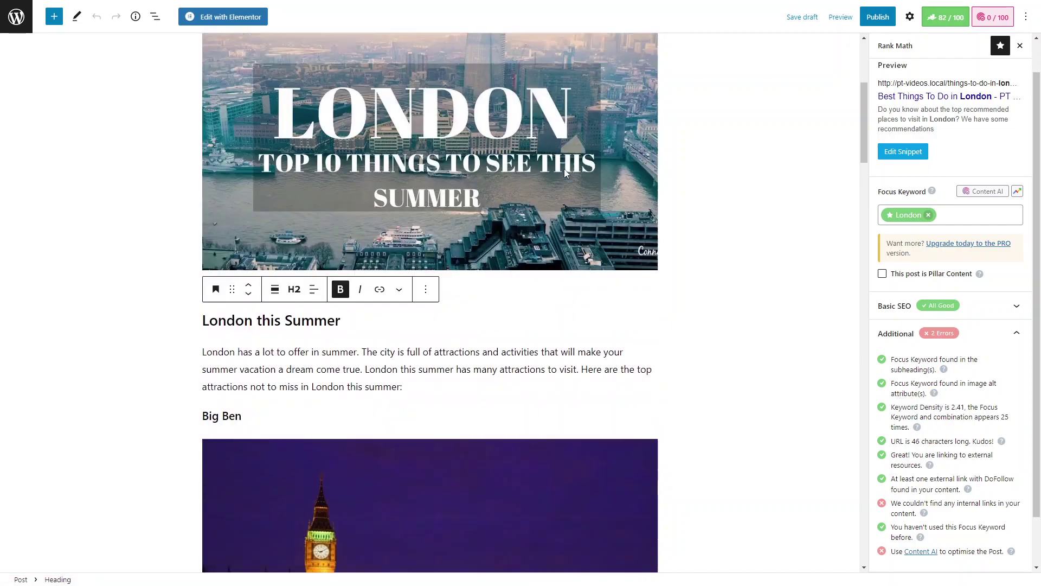
left_click(478, 417)
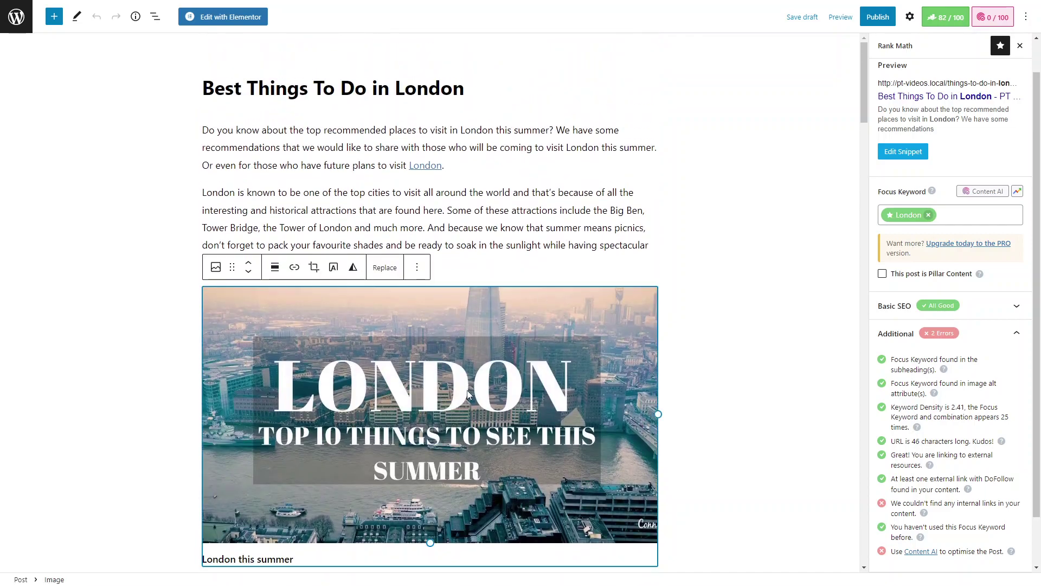
left_click(216, 266)
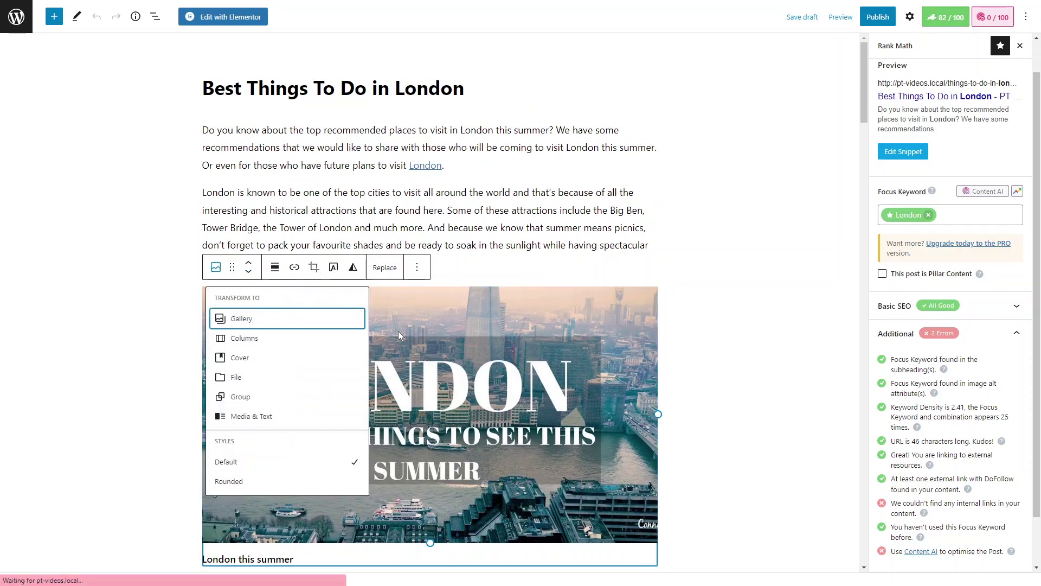
left_click(437, 332)
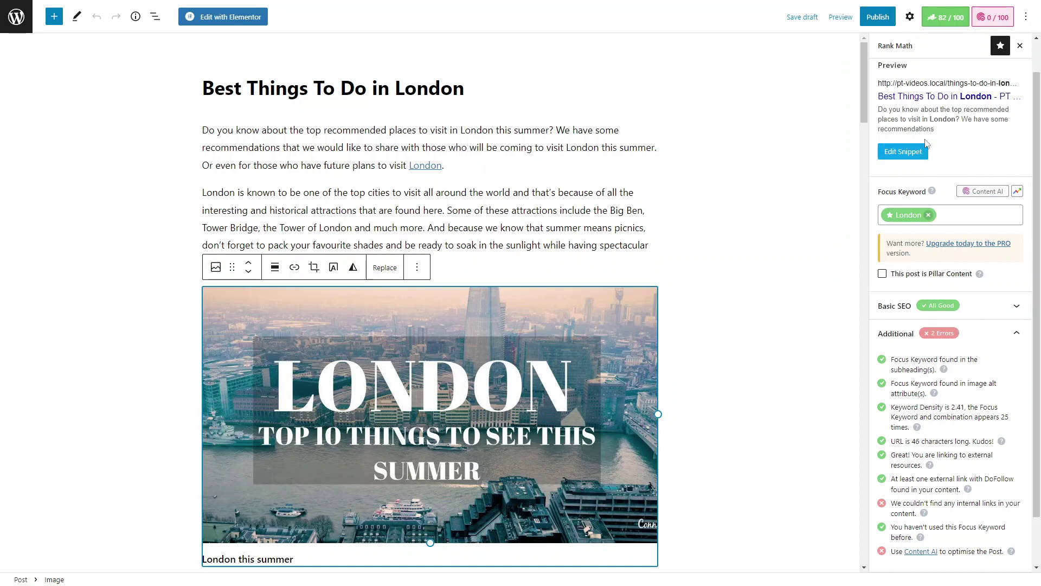
scroll(483, 353, "down", 5)
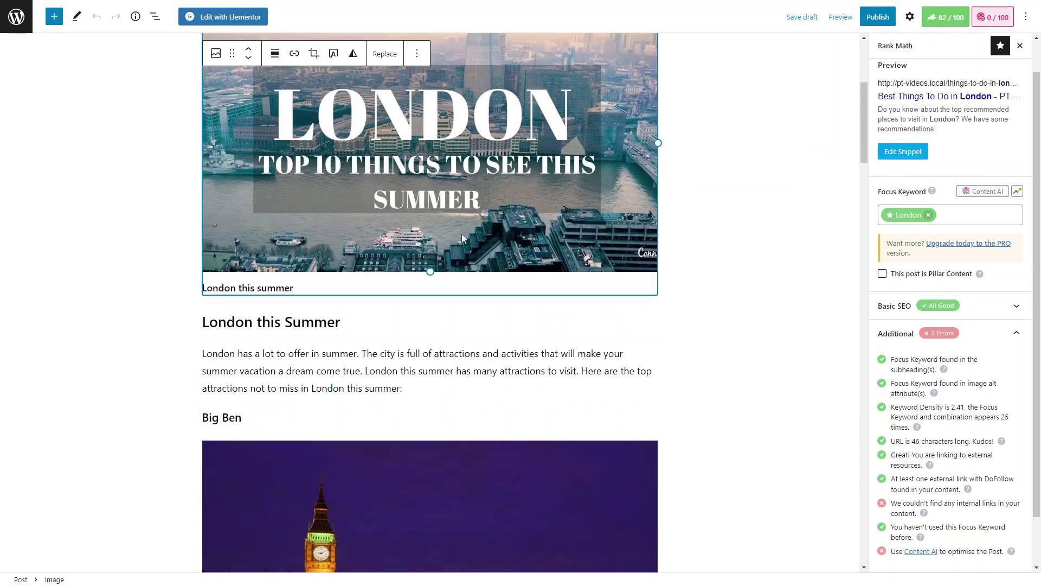
scroll(491, 344, "up", 4)
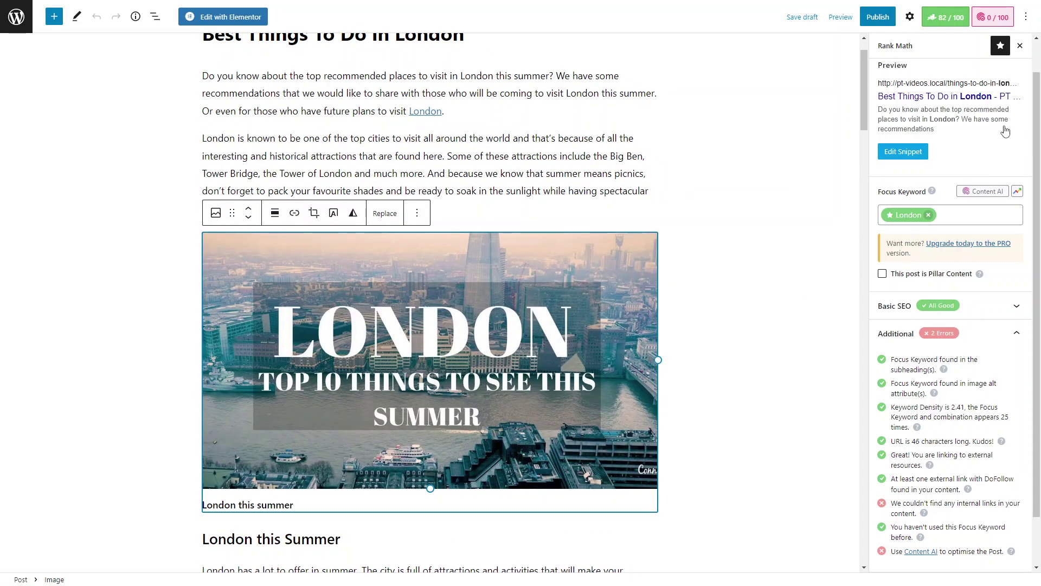
Step: View the alt text field of CTA-post.png in the featured image media library and close the library without setting an image
left_click(948, 21)
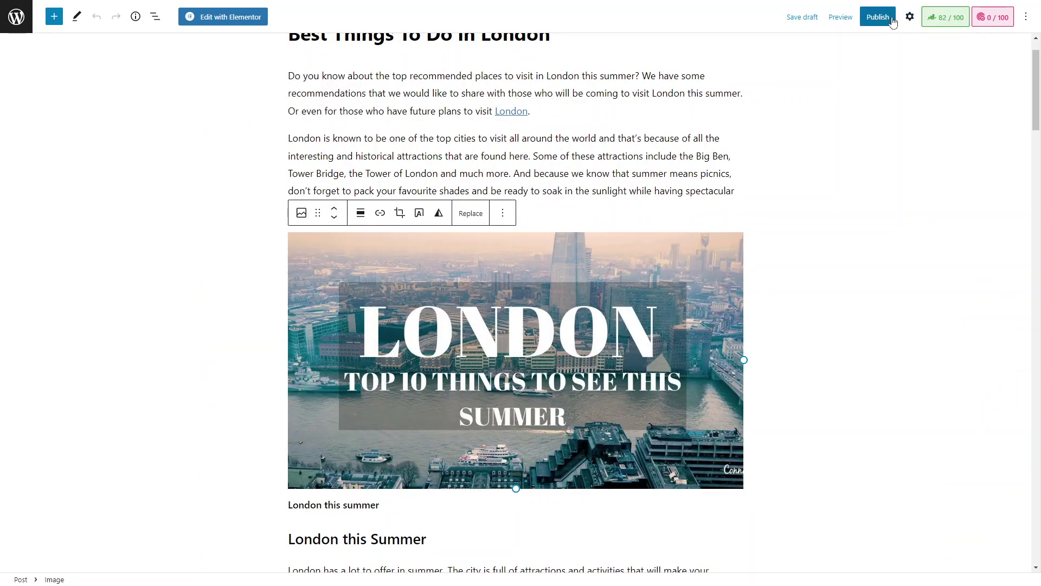
left_click(910, 16)
left_click(893, 46)
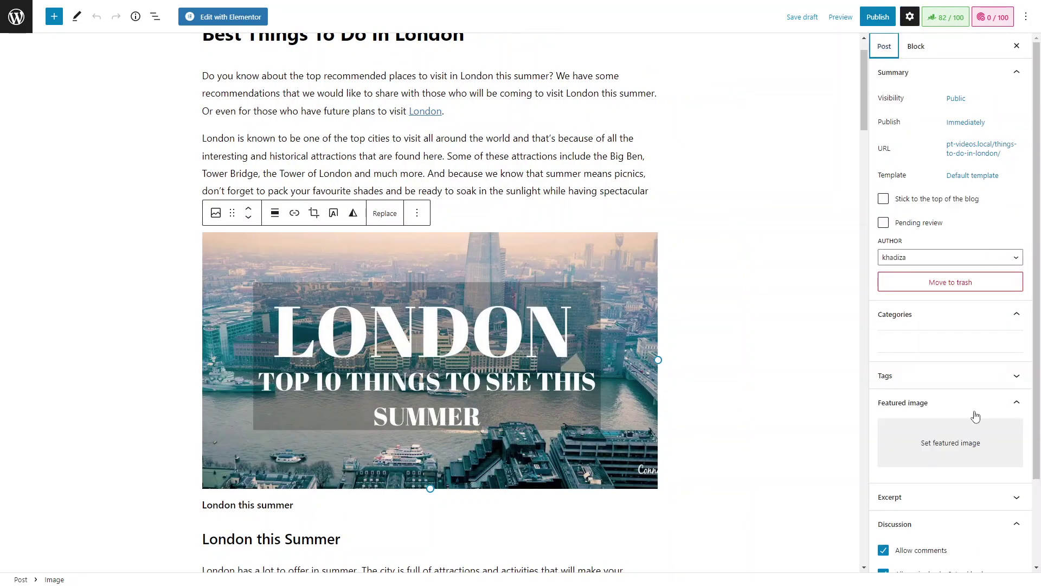
left_click(972, 444)
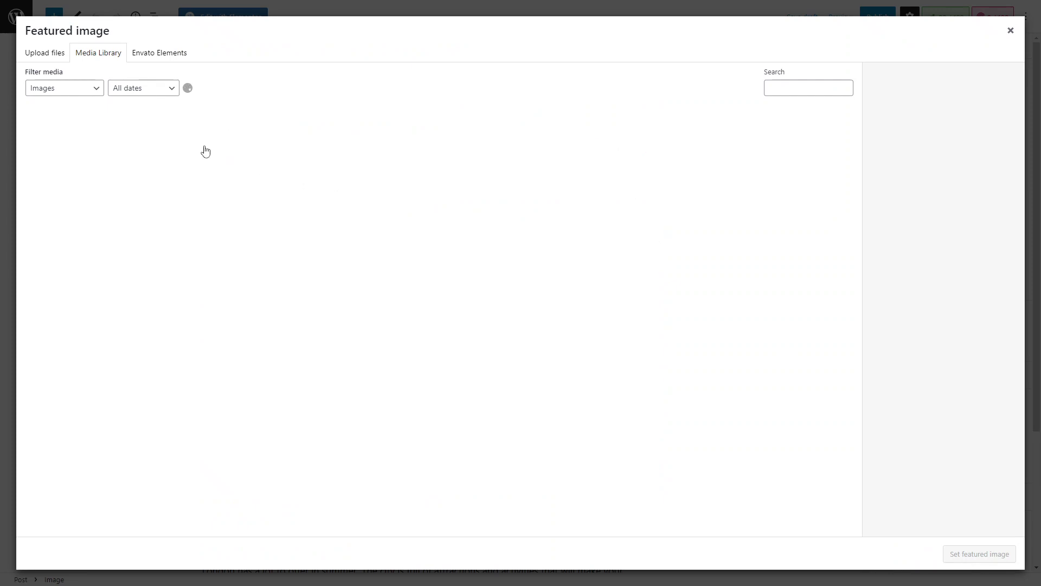
left_click(142, 154)
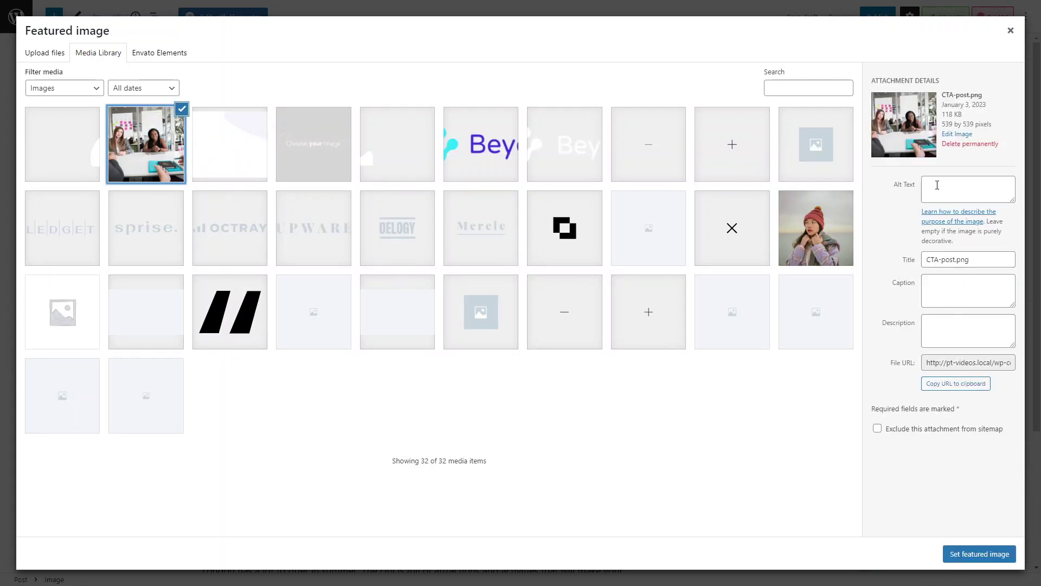
left_click(1010, 31)
Step: Reopen the Rank Math Additional checks and compare the keyword density check with the post's content
left_click(946, 19)
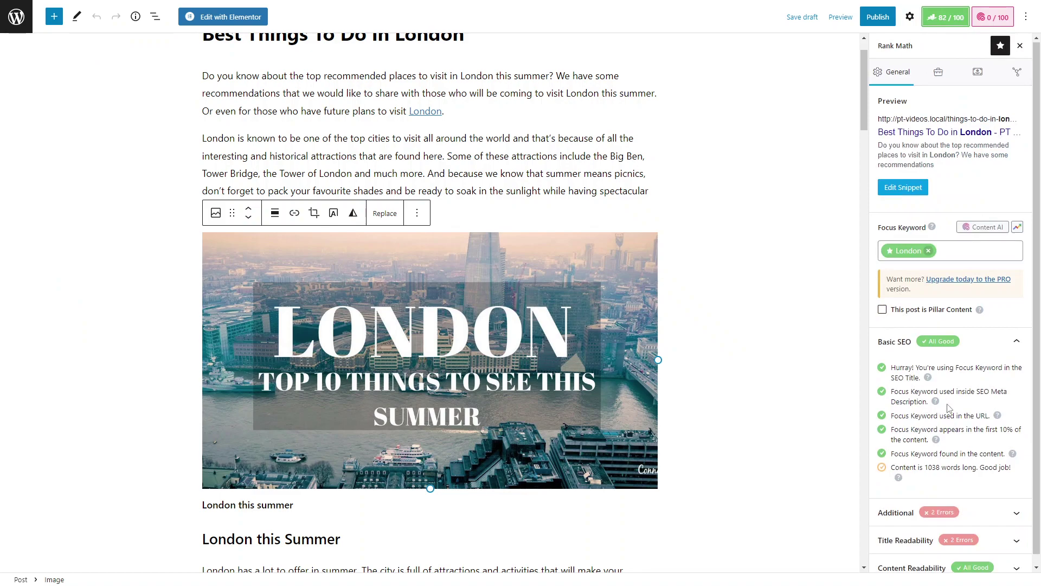
left_click(984, 512)
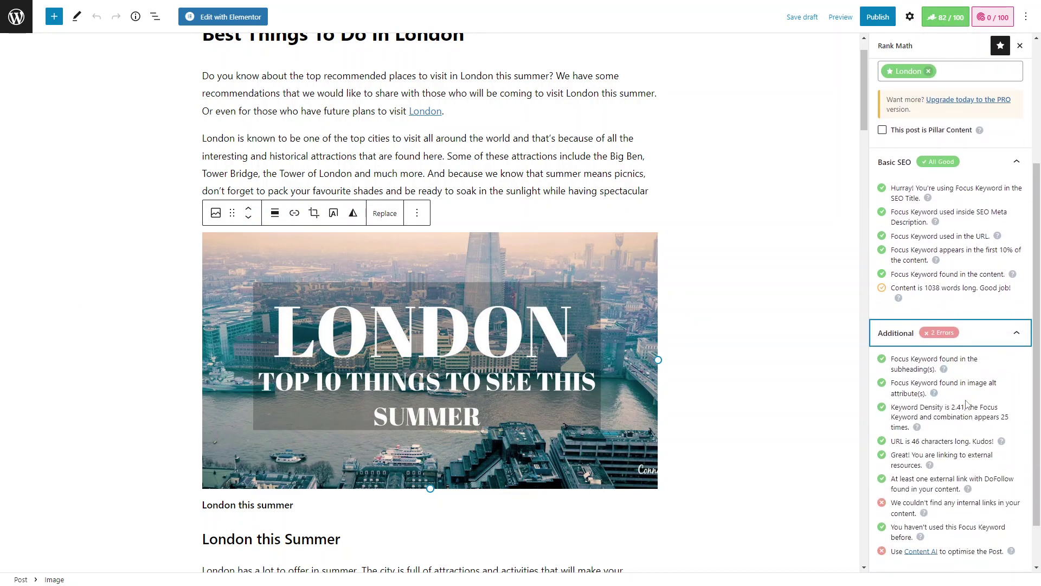
scroll(933, 401, "down", 1)
left_click_drag(892, 359, 940, 363)
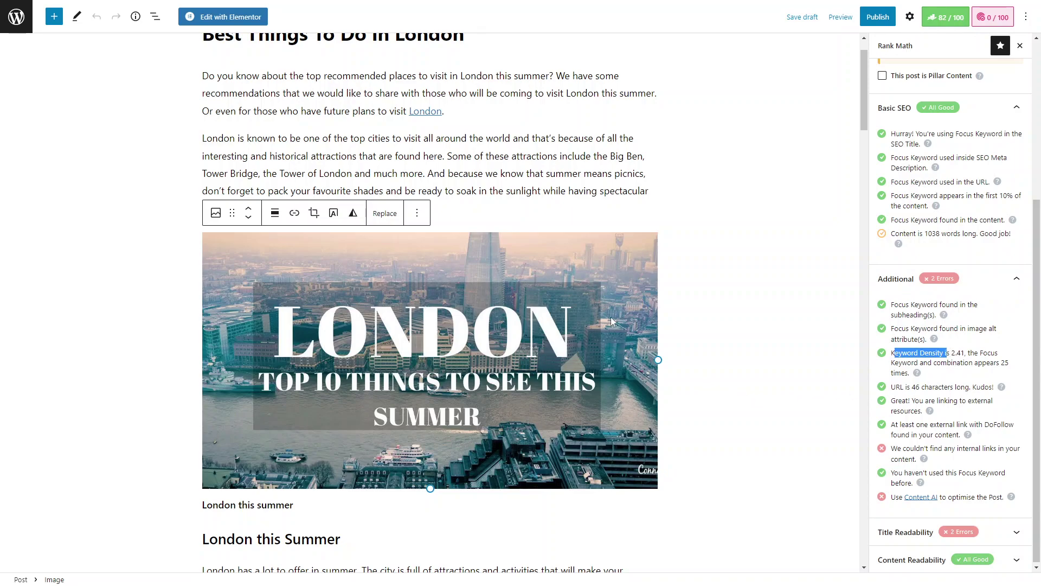
scroll(495, 235, "up", 1)
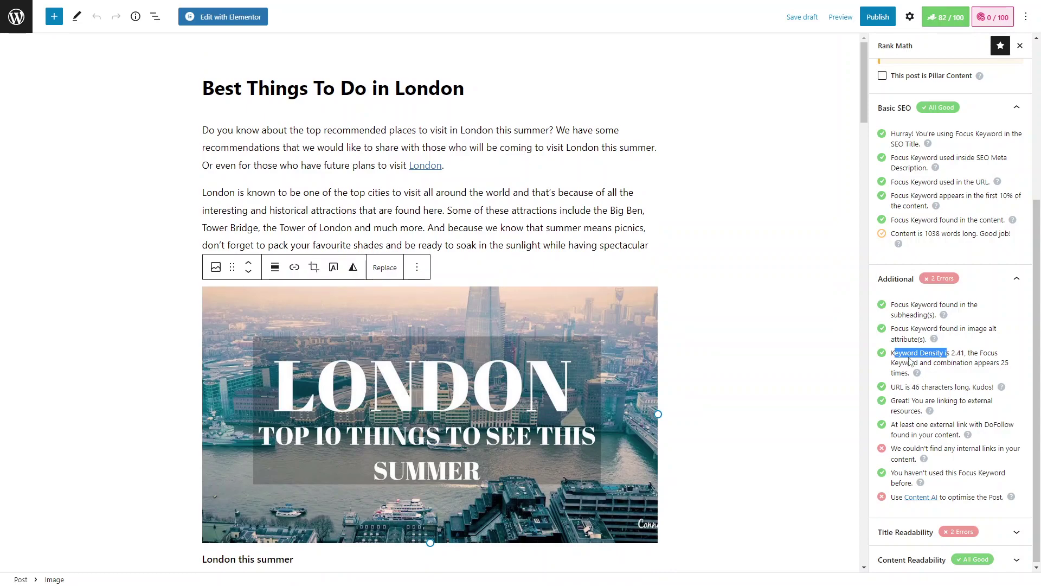
left_click(933, 355)
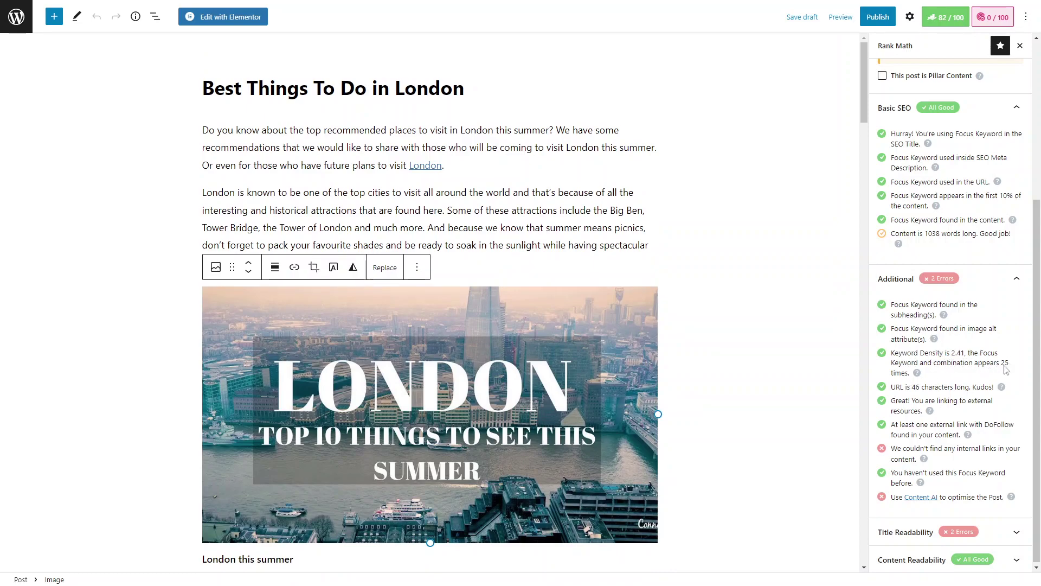
scroll(467, 303, "down", 8)
scroll(466, 304, "up", 6)
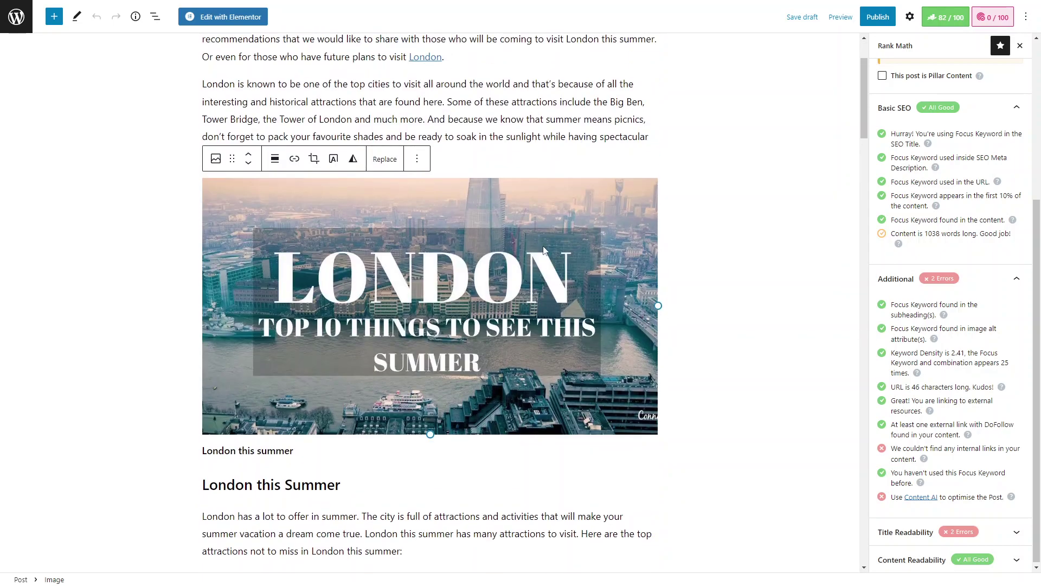
Step: Examine the Additional checks on URL length, external DoFollow links and internal links alongside the post's content
scroll(407, 333, "down", 7)
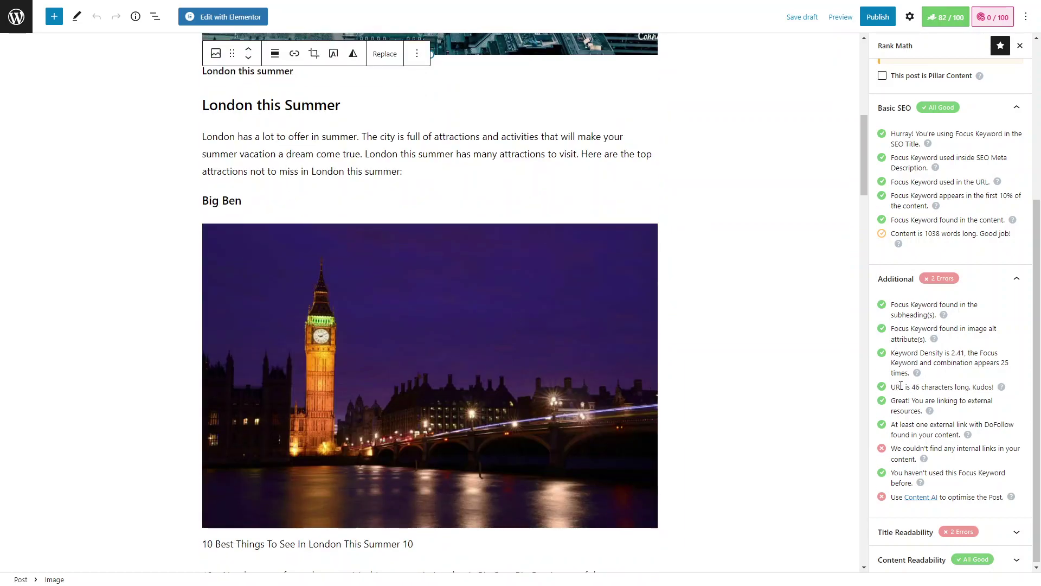
left_click_drag(894, 386, 974, 386)
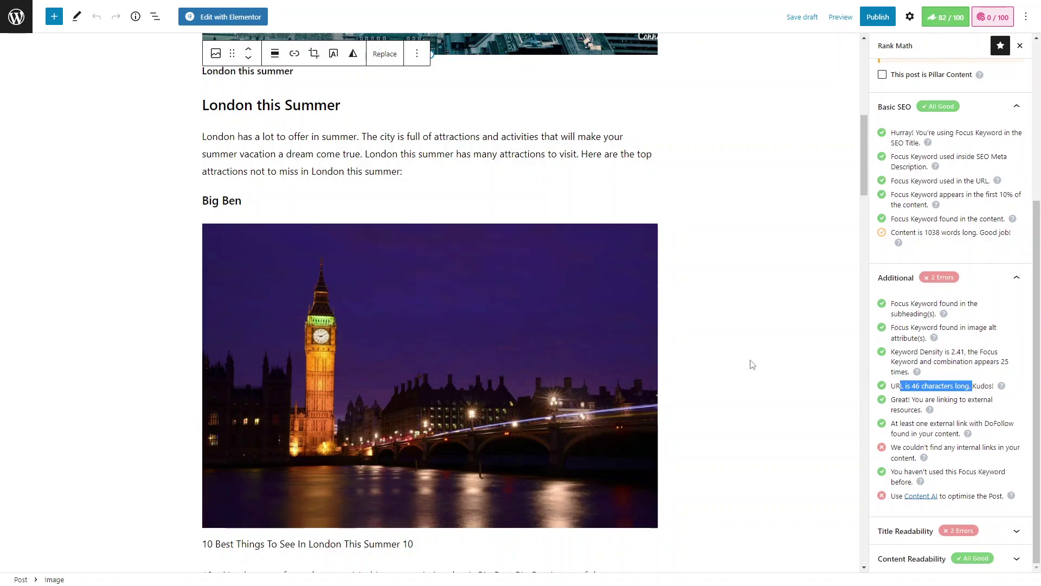
scroll(700, 337, "down", 6)
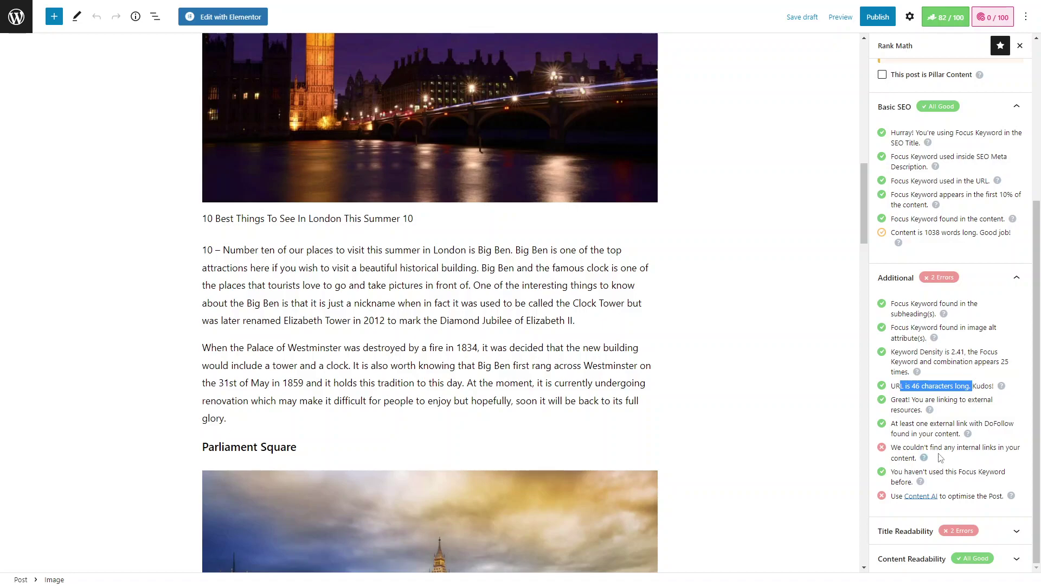
left_click_drag(921, 423, 1014, 423)
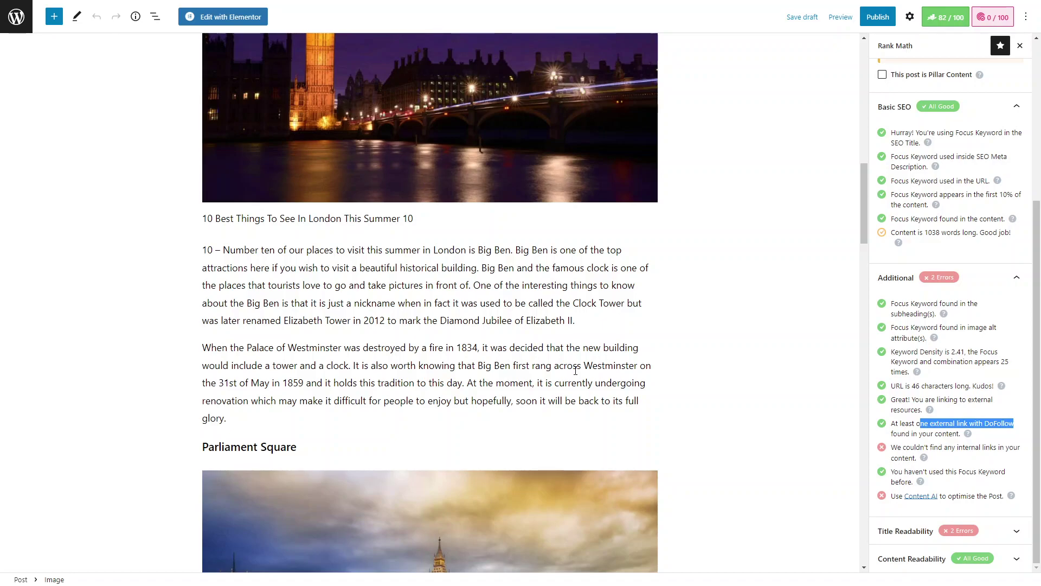
scroll(576, 371, "up", 20)
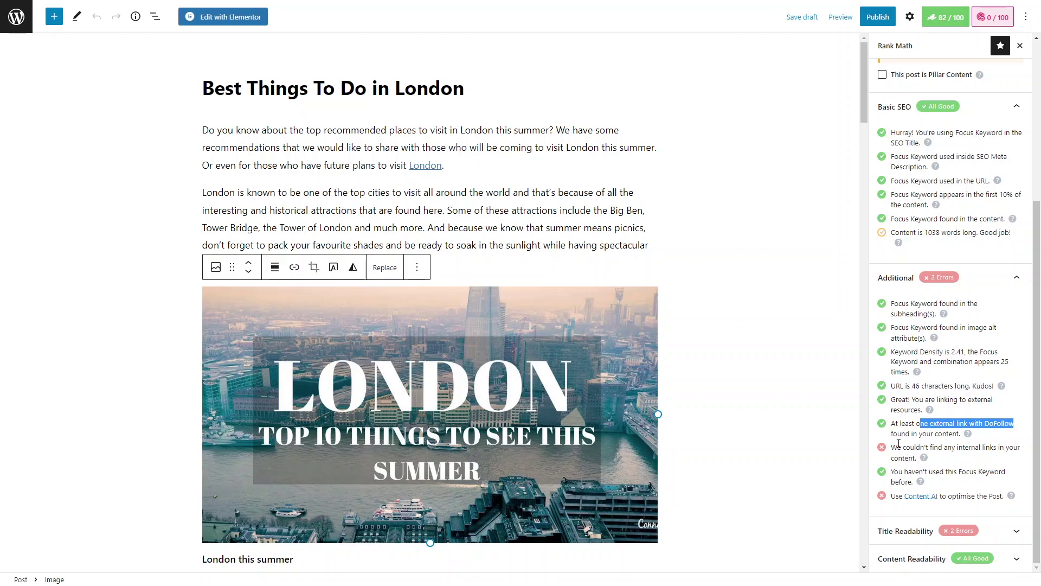
left_click_drag(894, 448, 918, 459)
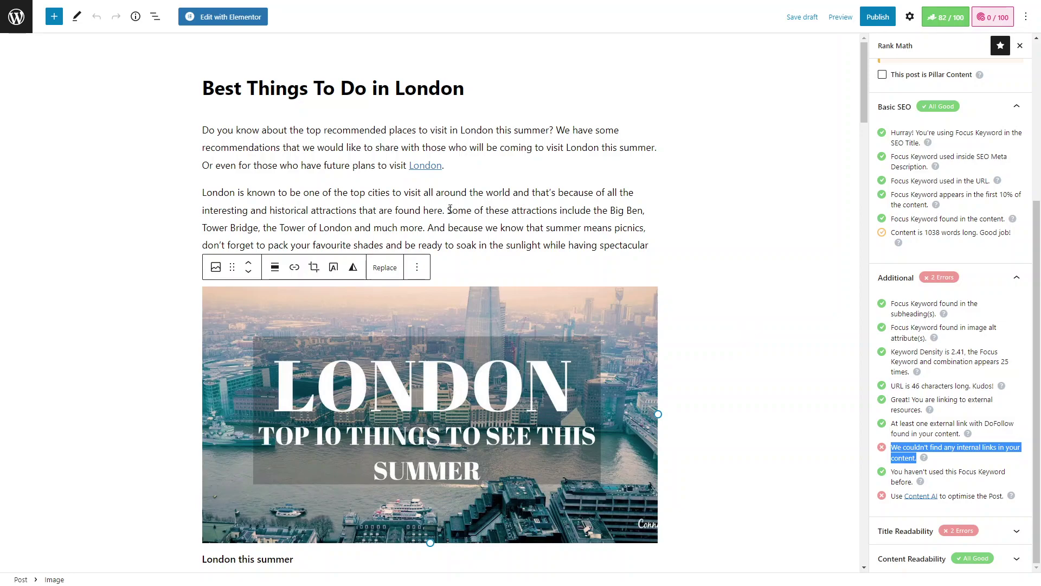
left_click(408, 194)
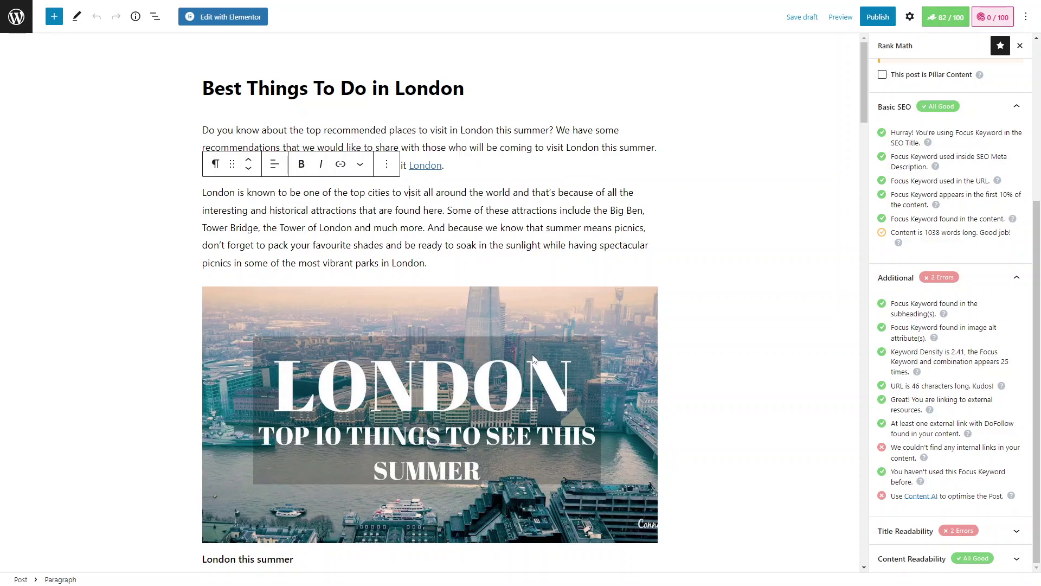
Step: Expand the Title Readability checks and view the post's title, permalink and description in the snippet editor without changing them
left_click(971, 277)
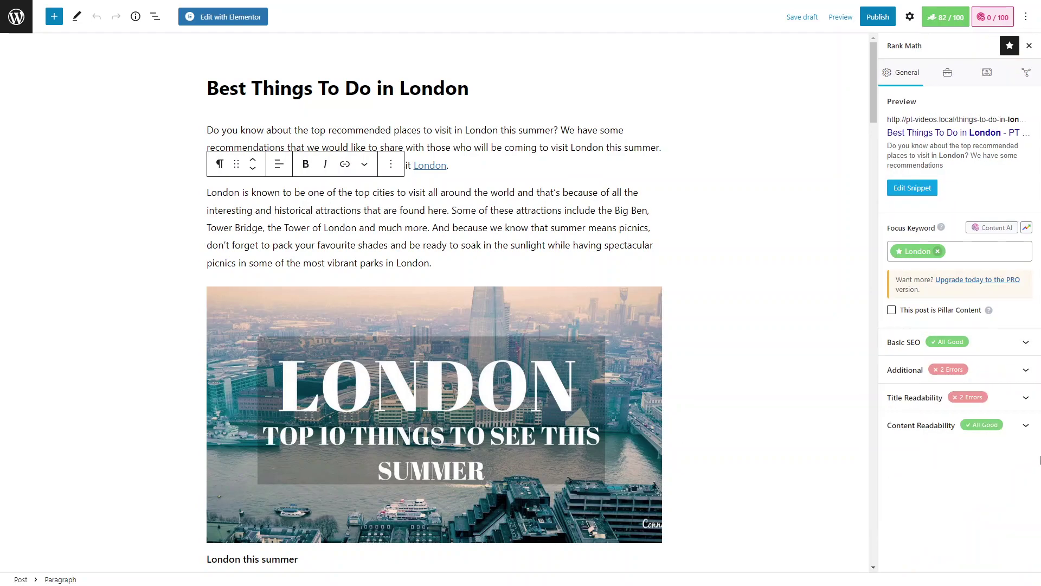
left_click(1003, 405)
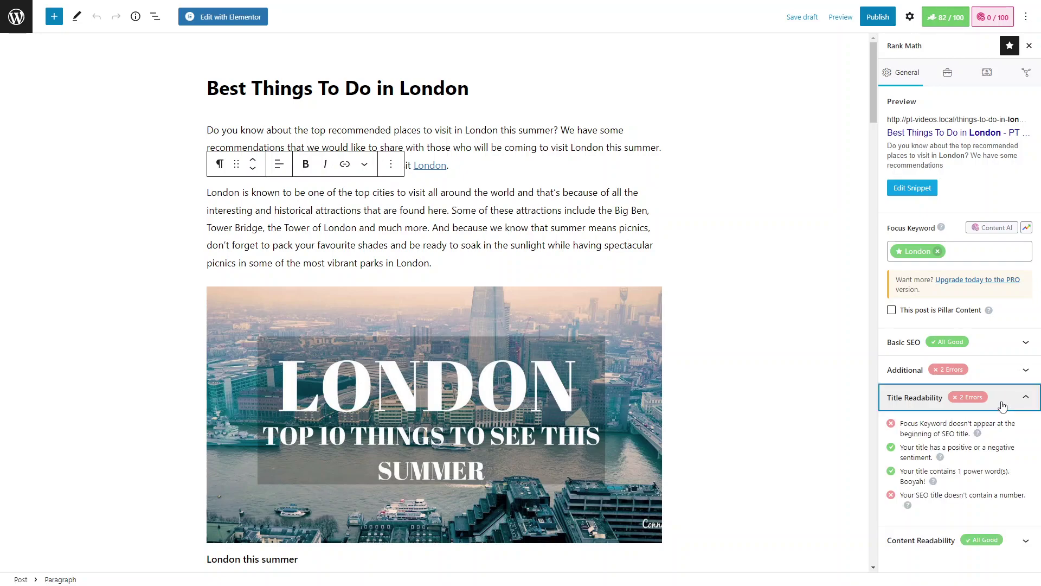
left_click(912, 190)
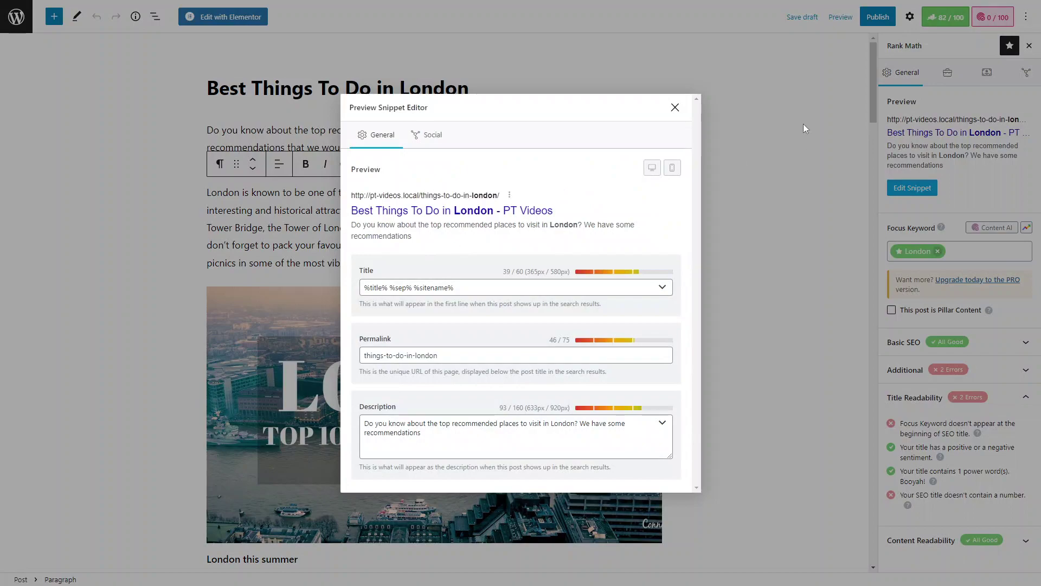
left_click(676, 108)
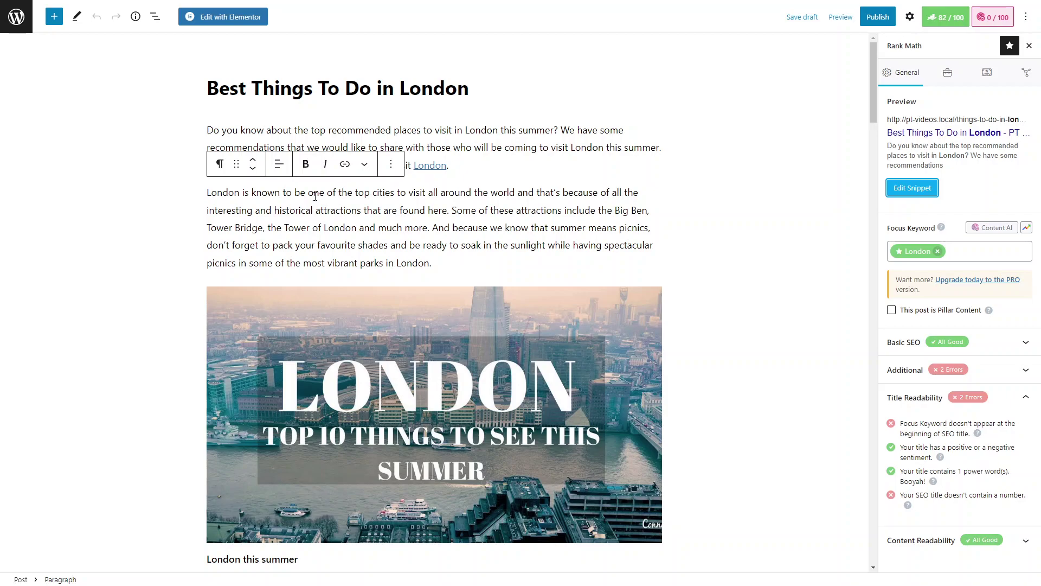
key("F11")
left_click(1025, 16)
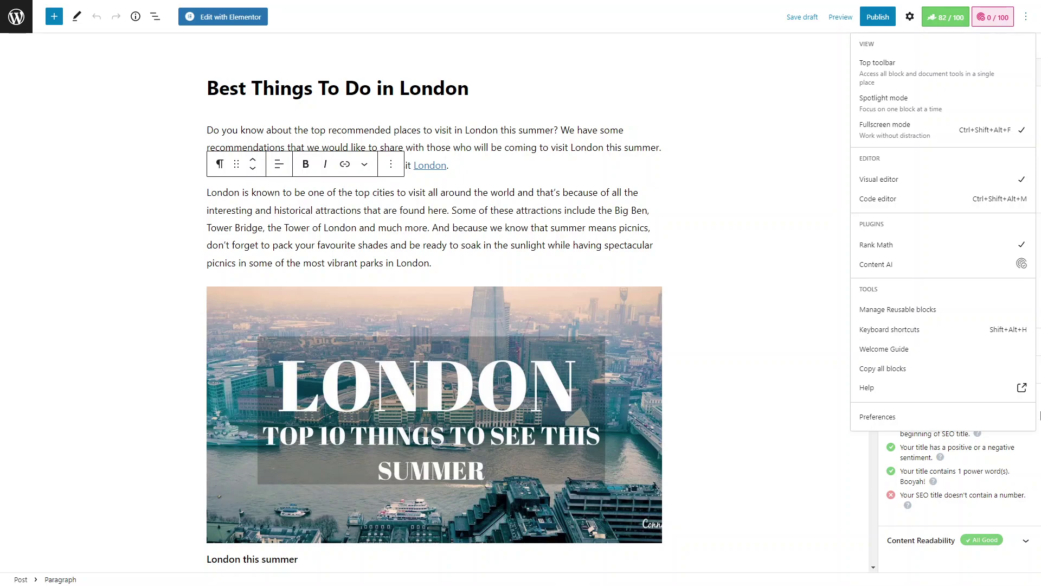
left_click(549, 203)
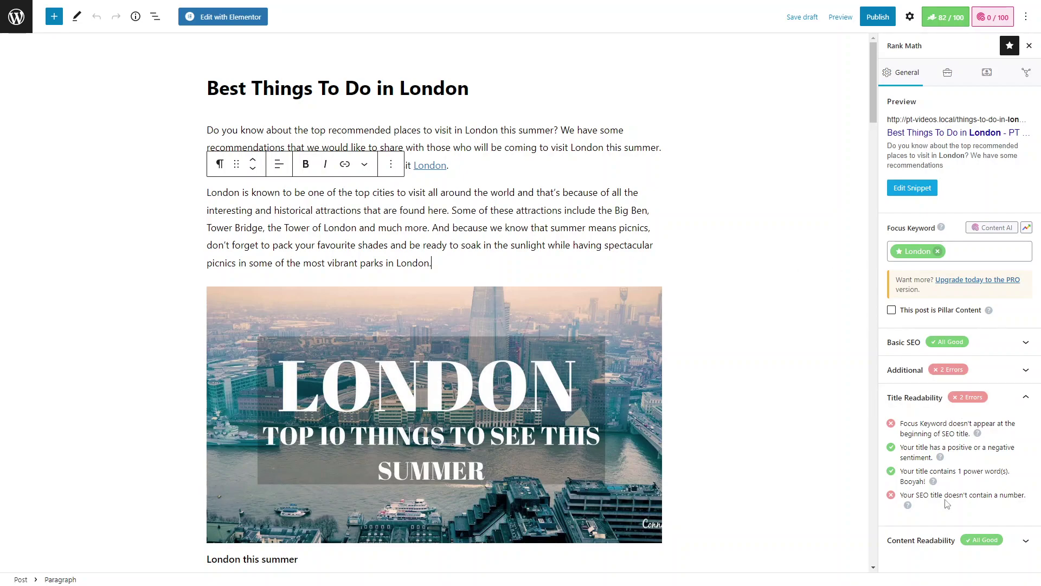
Step: Compare the Title Readability checks on power words, sentiment and focus keyword position with the post title's wording
left_click_drag(904, 474, 925, 482)
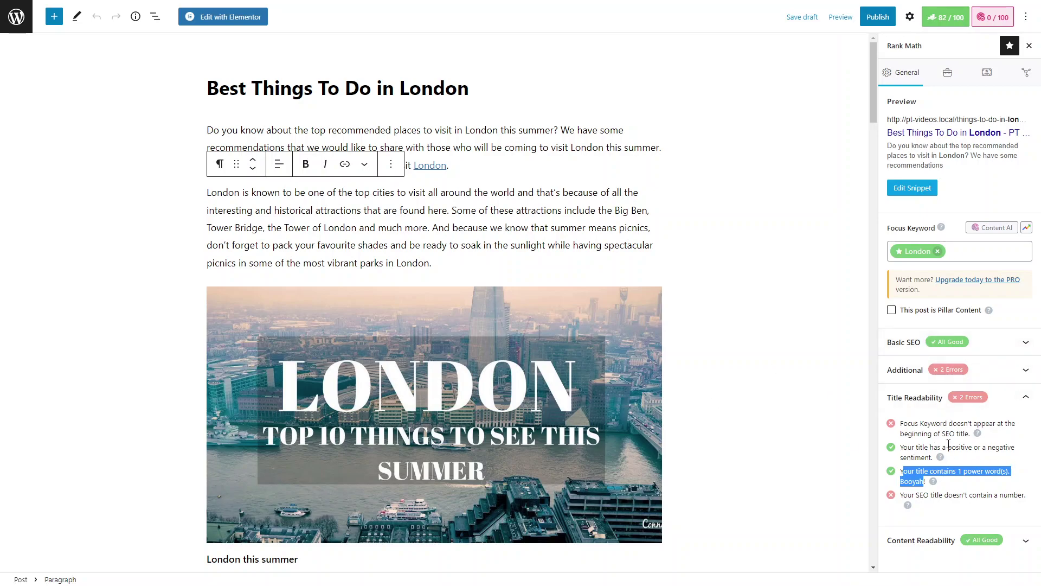
left_click(920, 456)
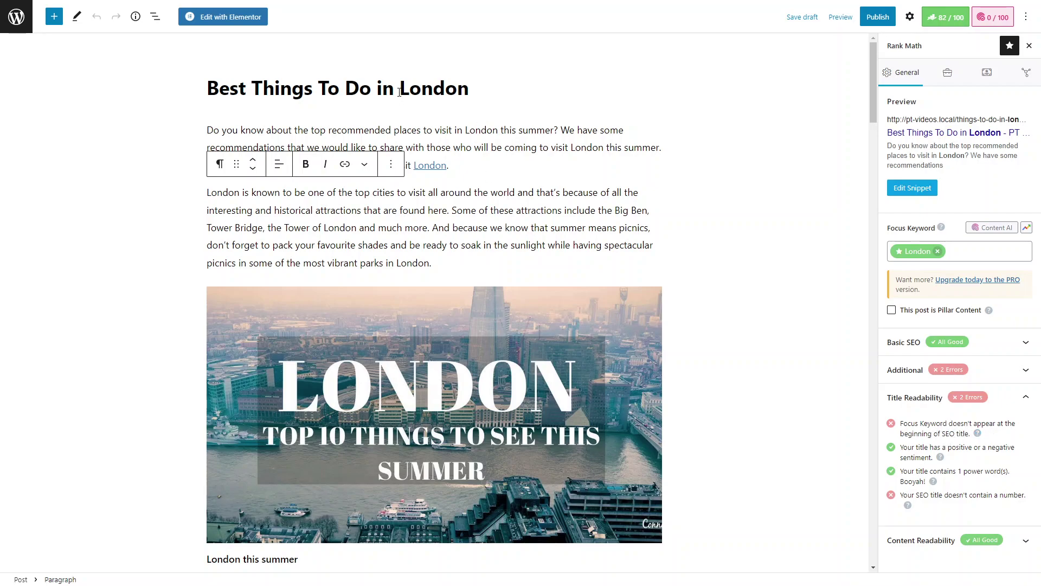
left_click_drag(400, 90, 488, 98)
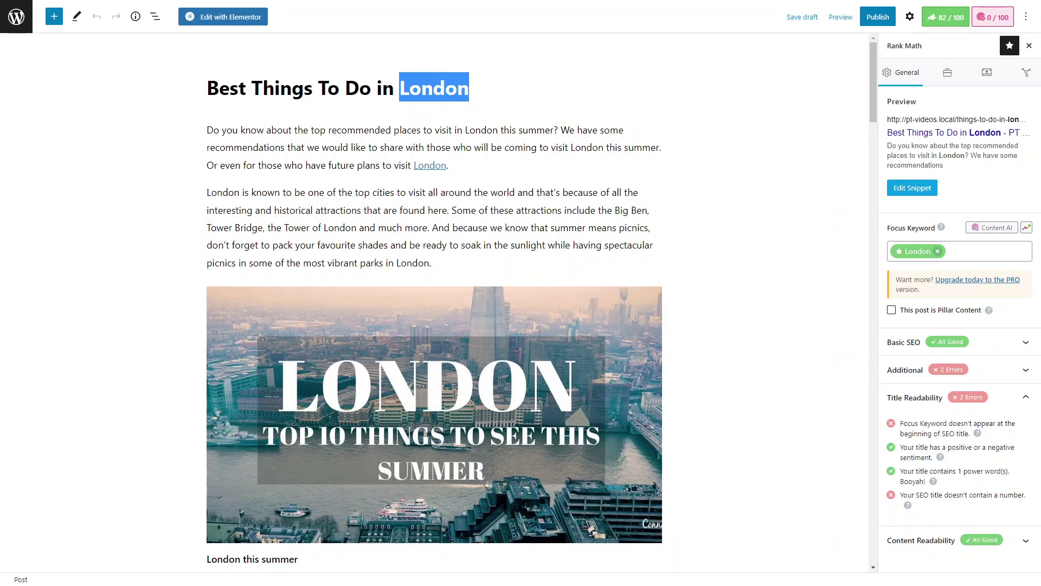
key("F11")
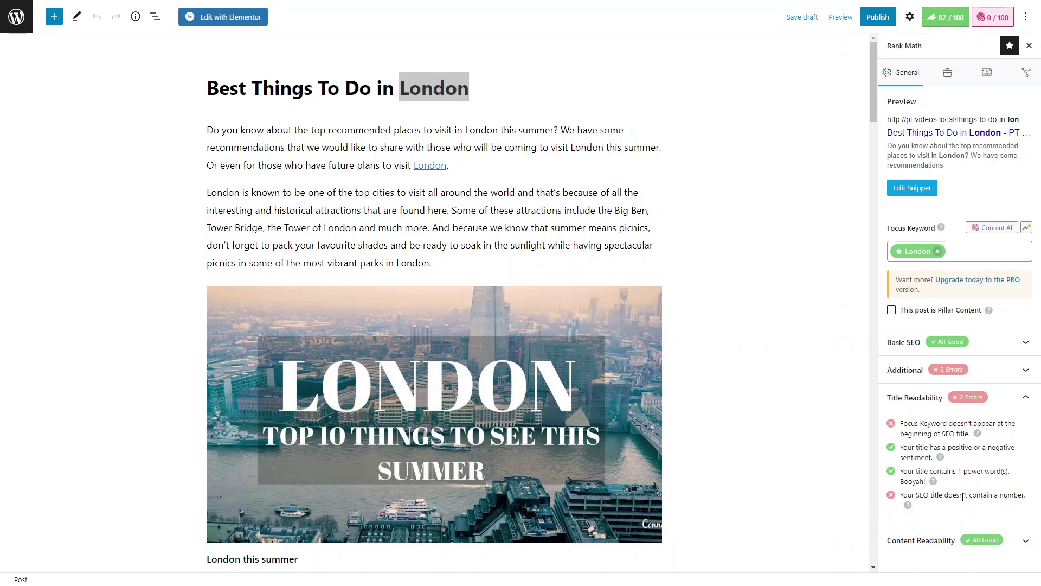
Step: Insert the number 10 at the start of the post title so it reads "10 Best Things To Do in London"
mouse_move(506, 2)
left_click(216, 78)
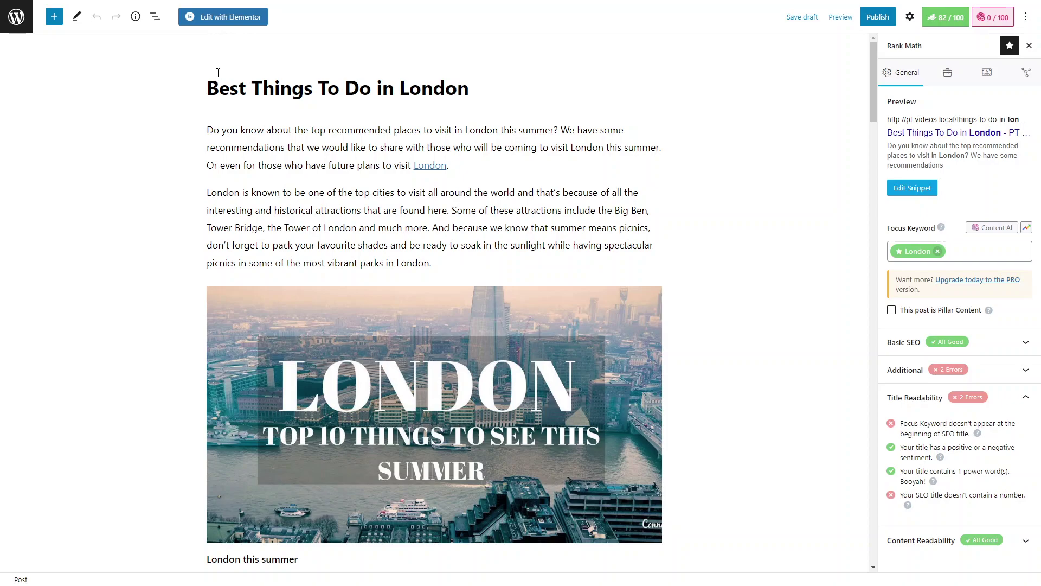
left_click(217, 76)
right_click(217, 90)
left_click(212, 87)
type("10")
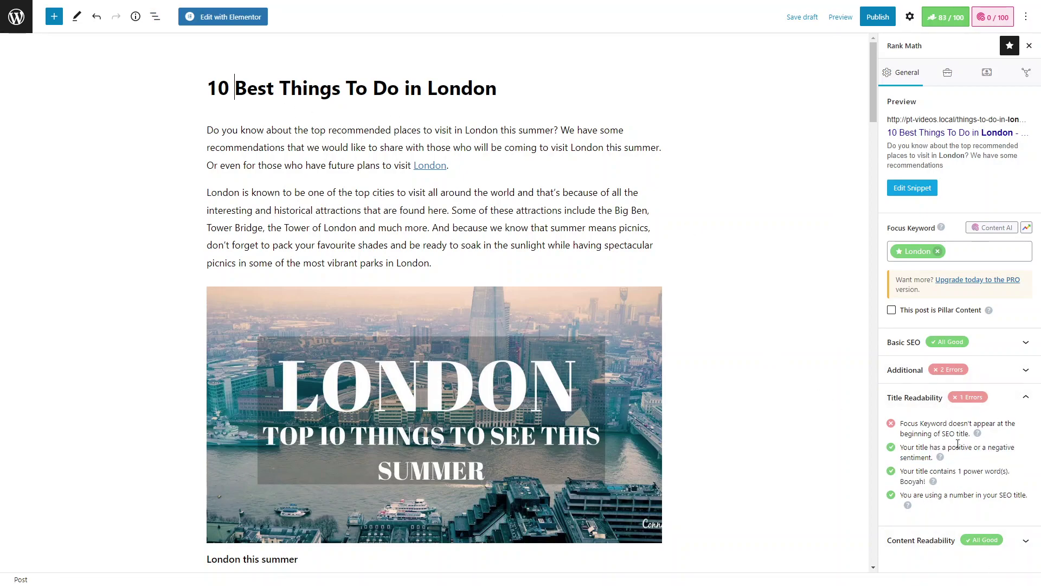
Step: Move "London" to the front of the post title and reword it as "London: The 10 Best Things To Do in"
double_click(435, 88)
key("ctrl+c")
key("BackSpace")
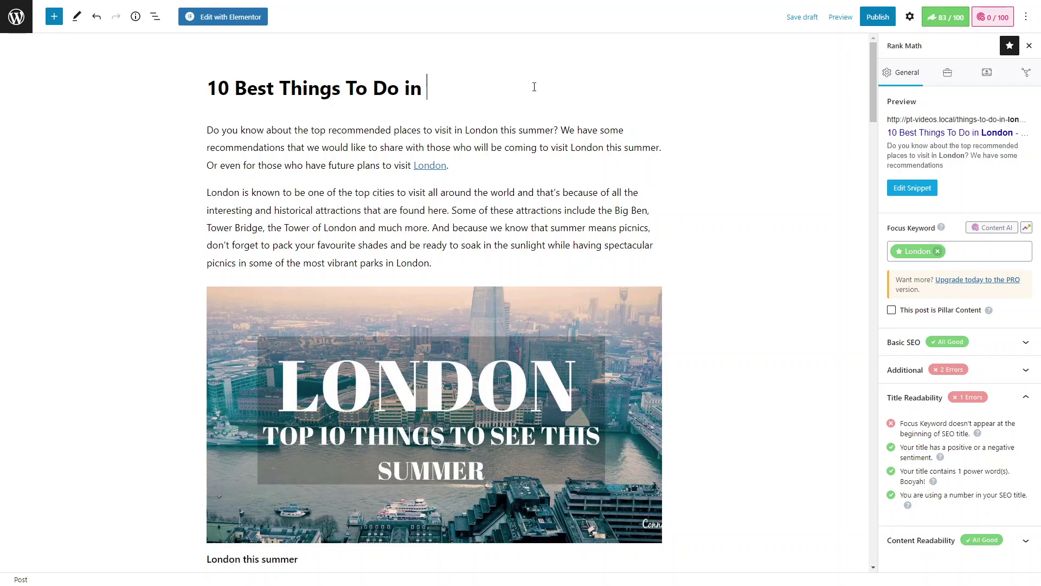
left_click(211, 82)
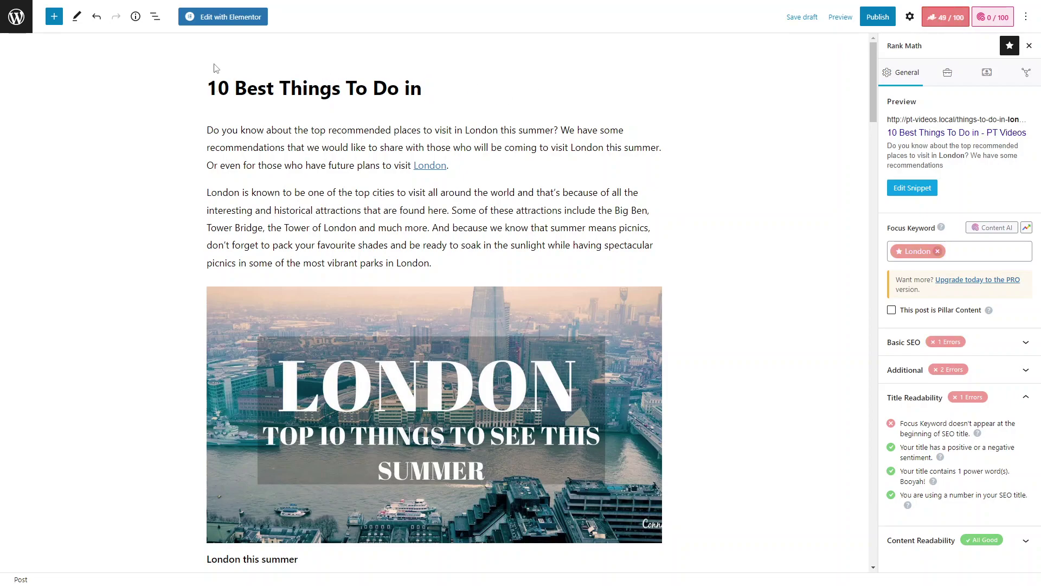
key("ctrl+v")
type(": T")
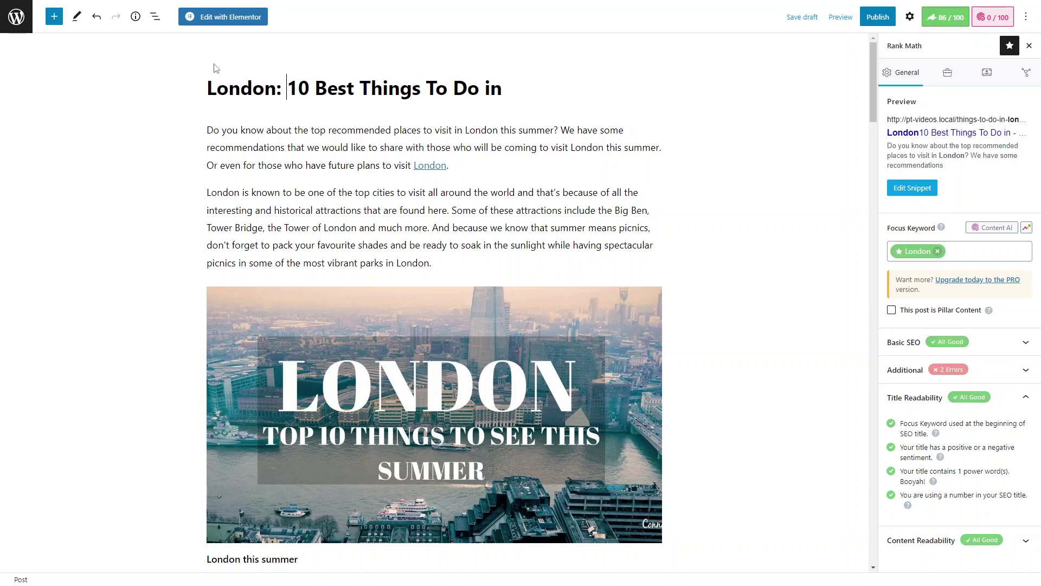
type("he")
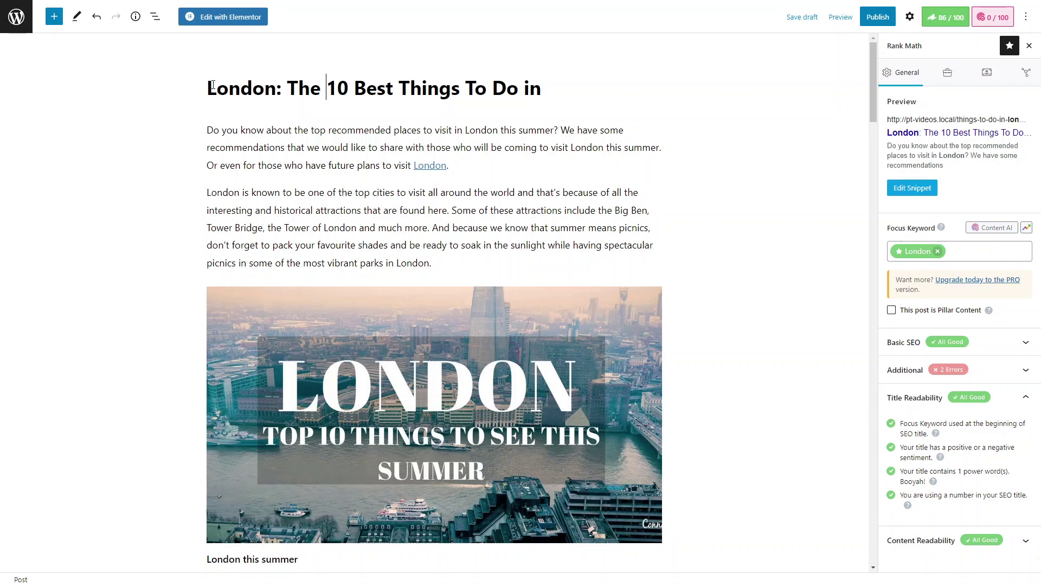
left_click(529, 95)
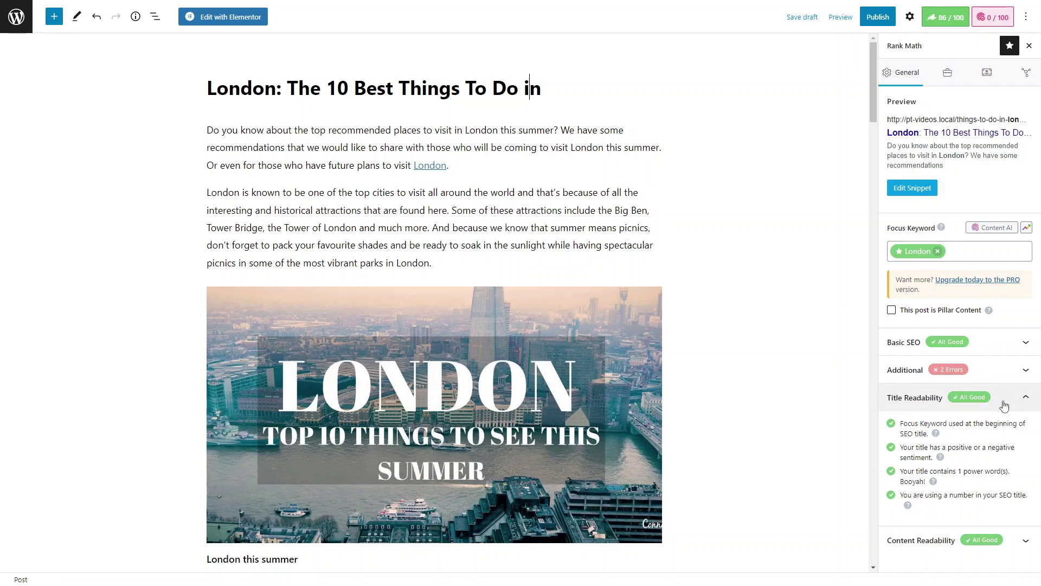
Step: Review the Content Readability checks on table of contents, short paragraphs and images against the post's content, then collapse them
left_click(1025, 398)
left_click(1027, 431)
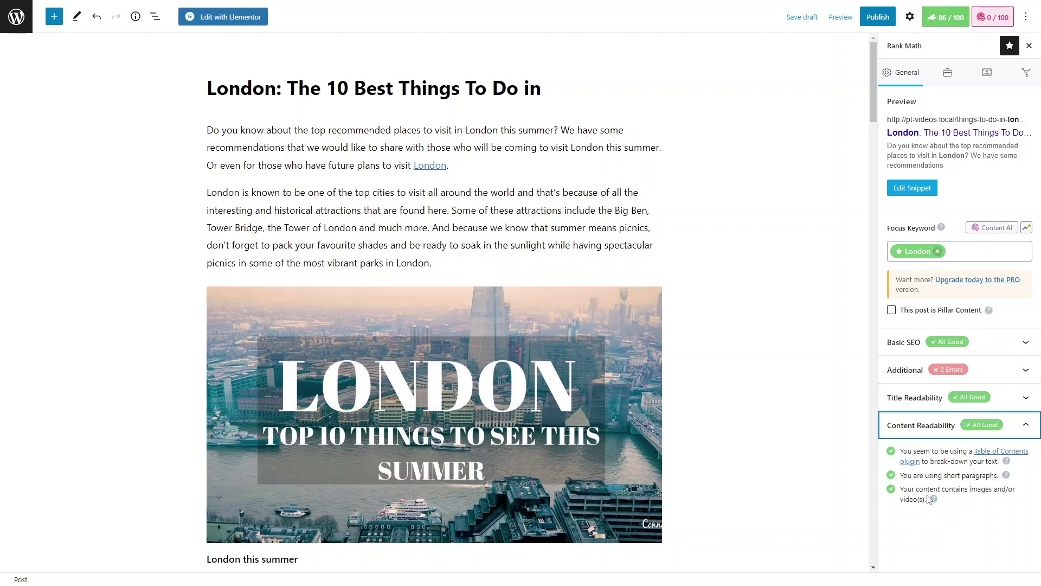
scroll(433, 326, "down", 20)
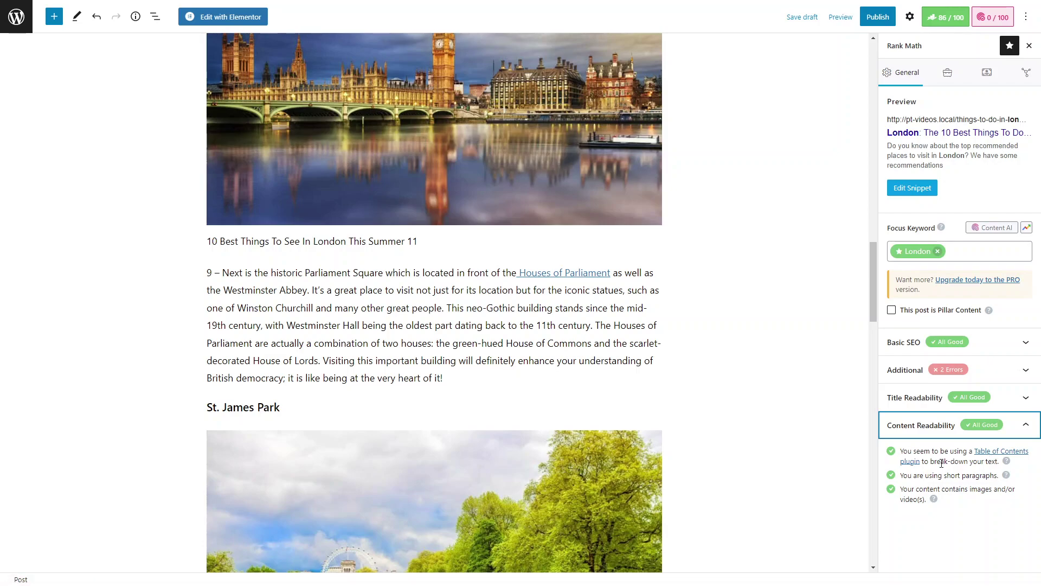
scroll(776, 415, "up", 1)
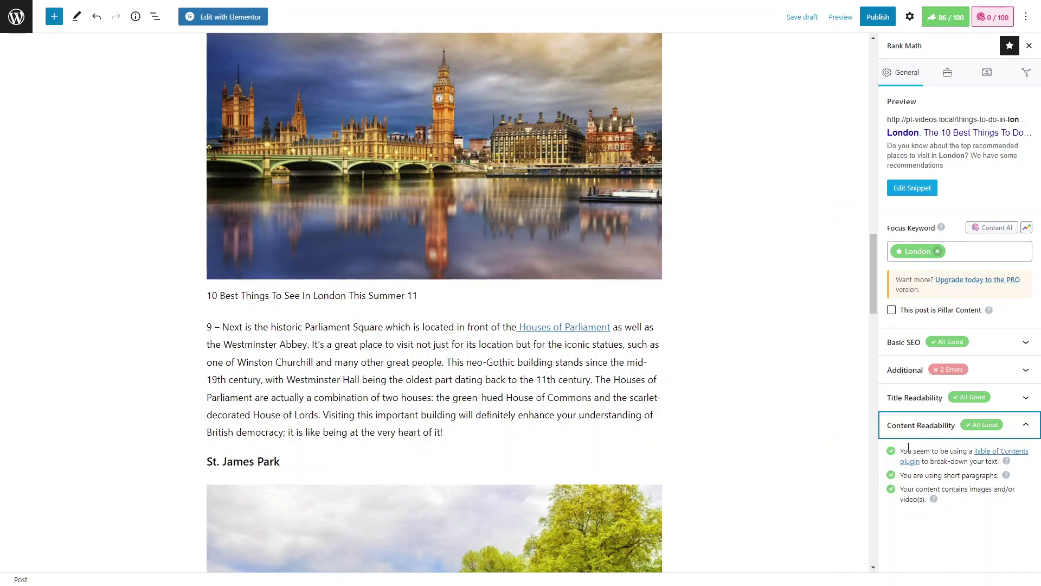
left_click(1022, 425)
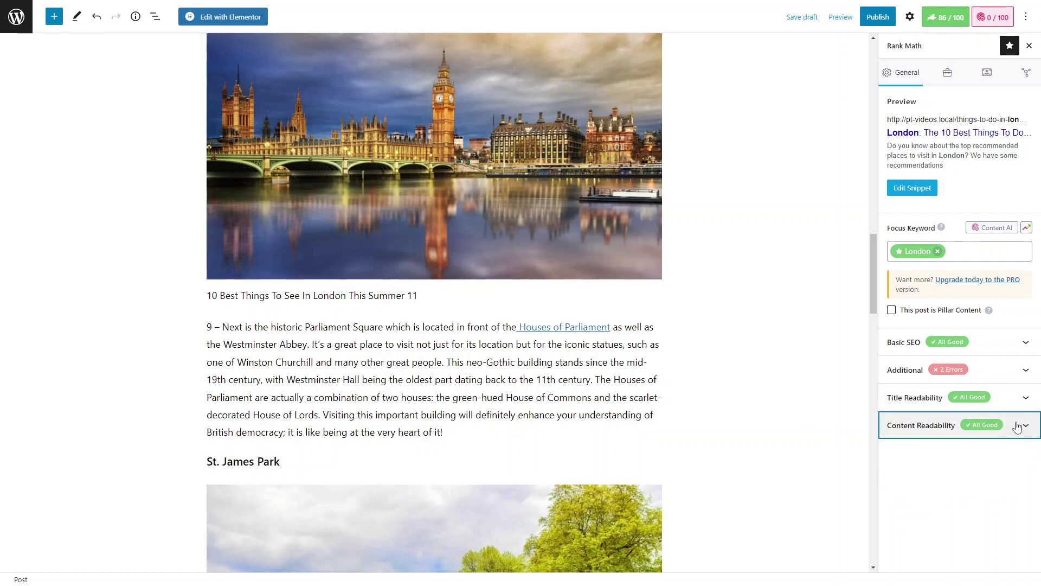
Step: Reopen the Basic SEO and Title Readability checks and read the Rank Math help article on using a number in the title
left_click(1020, 339)
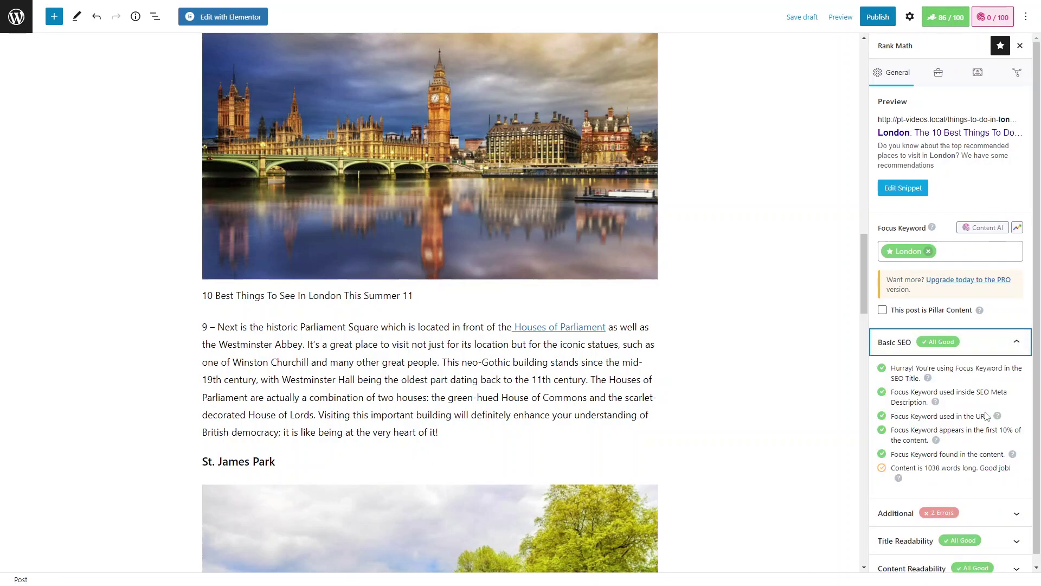
left_click(1004, 531)
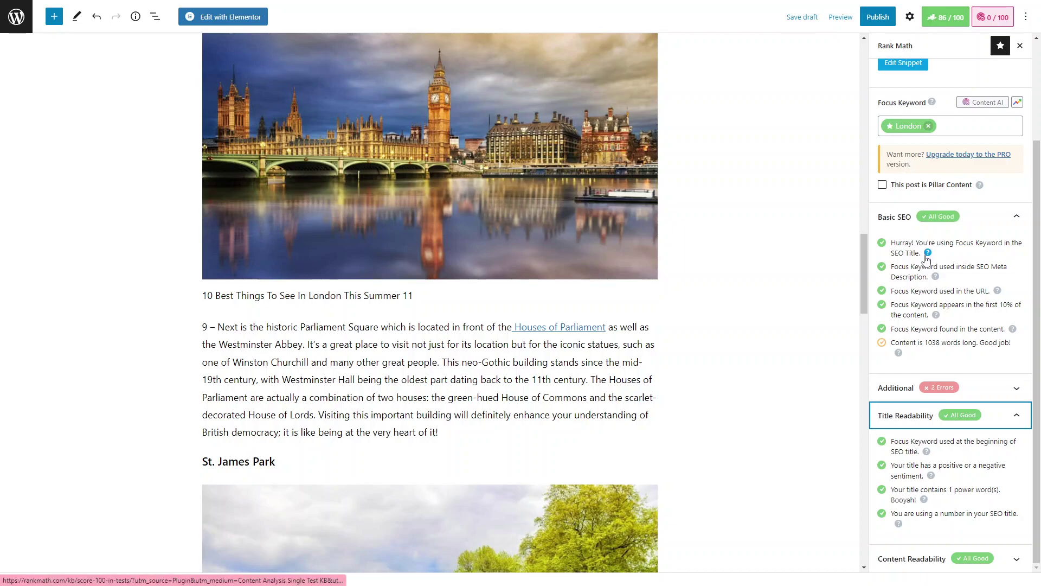
left_click(899, 523)
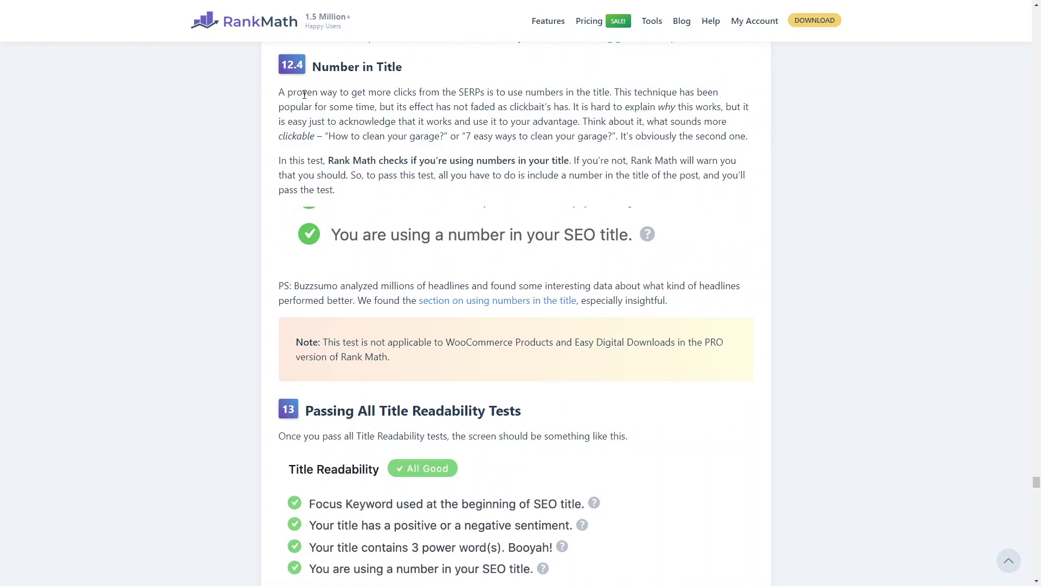
left_click_drag(278, 102, 380, 190)
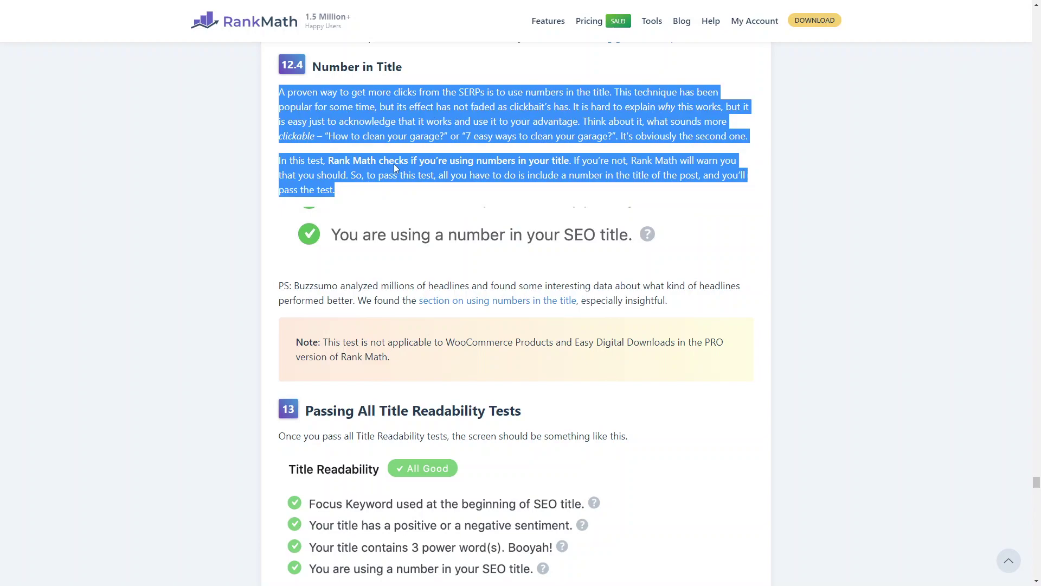
scroll(541, 251, "up", 4)
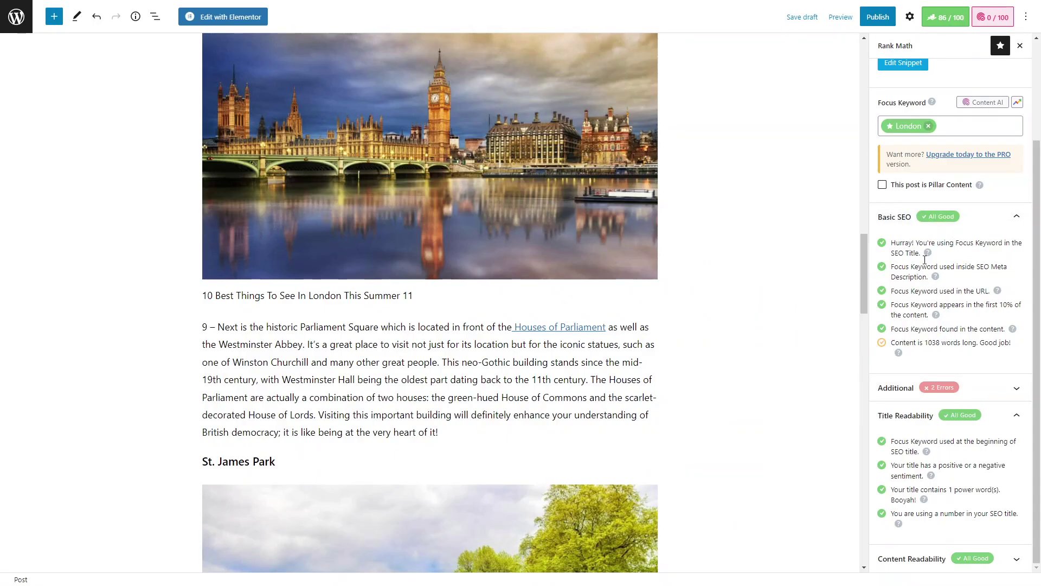
Step: View the Additional checks again, collapse them, and open the help article for the content length check
left_click(991, 391)
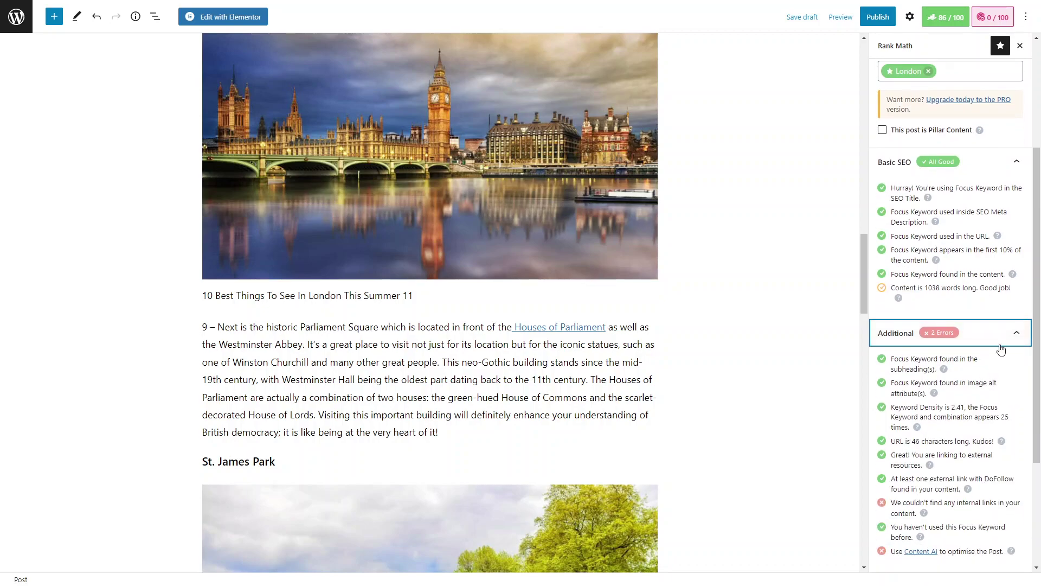
left_click(991, 389)
left_click(899, 354)
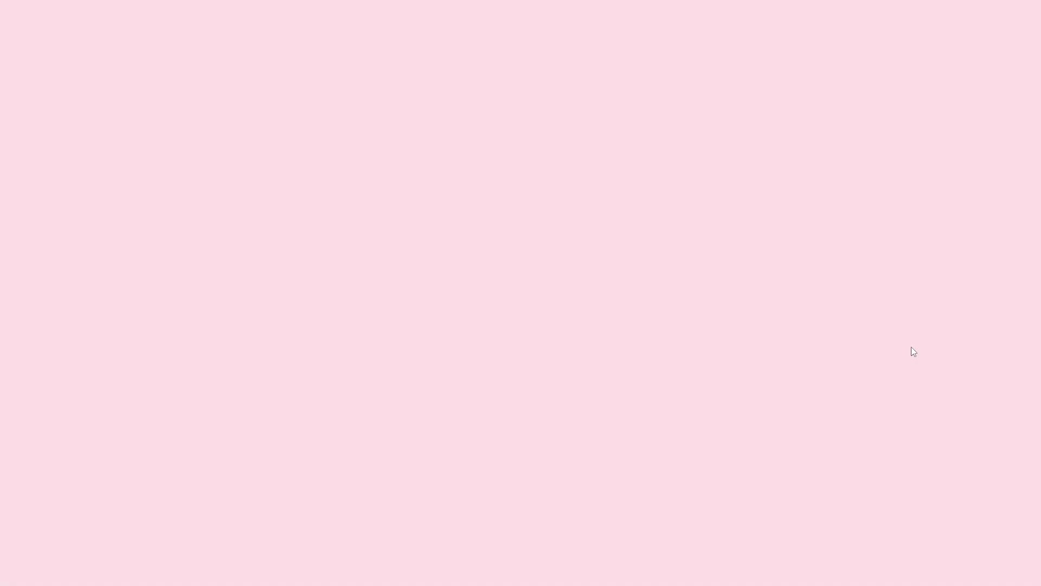
Step: Return to the post editor, dismiss the open options menu and review the Basic SEO checks beside the post content
left_click_drag(269, 303, 495, 400)
left_click(494, 401)
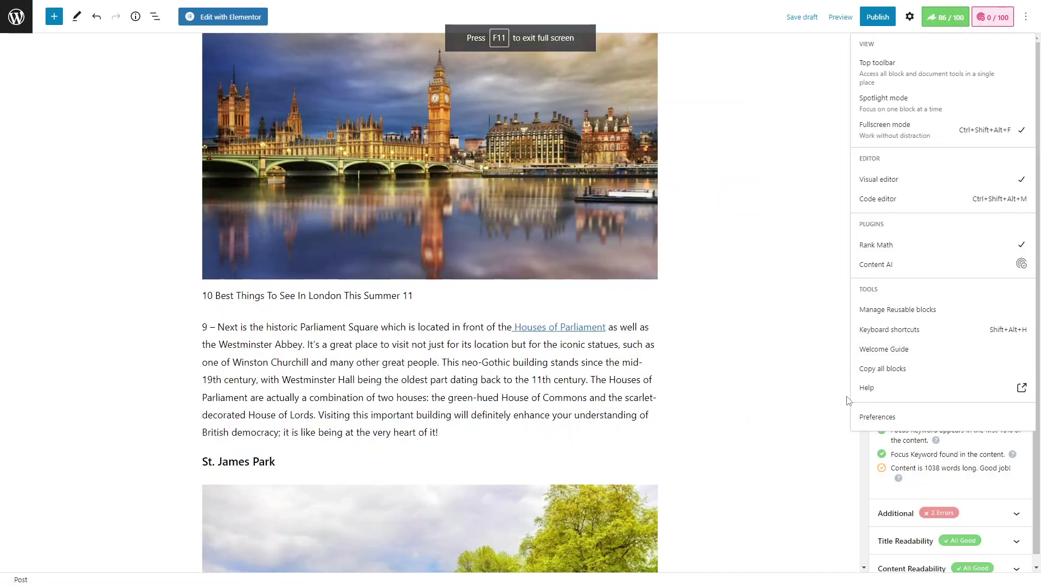
left_click(794, 463)
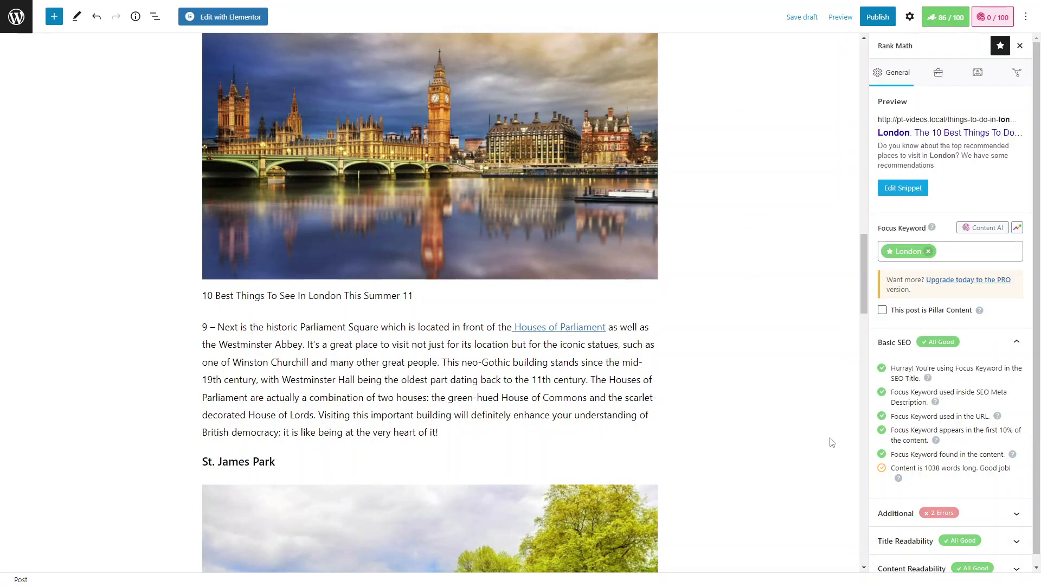
scroll(833, 442, "up", 5)
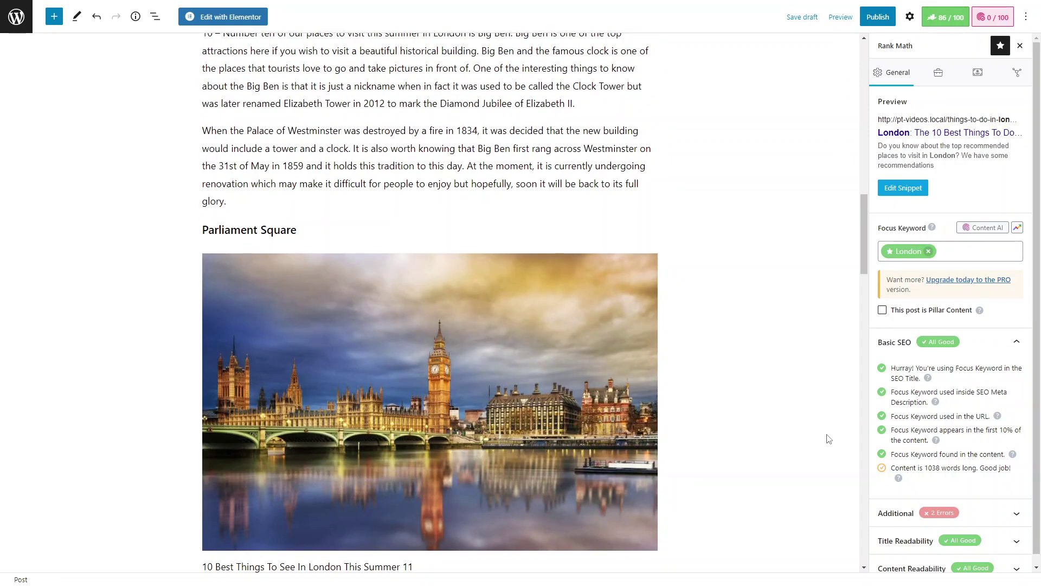
scroll(990, 242, "down", 1)
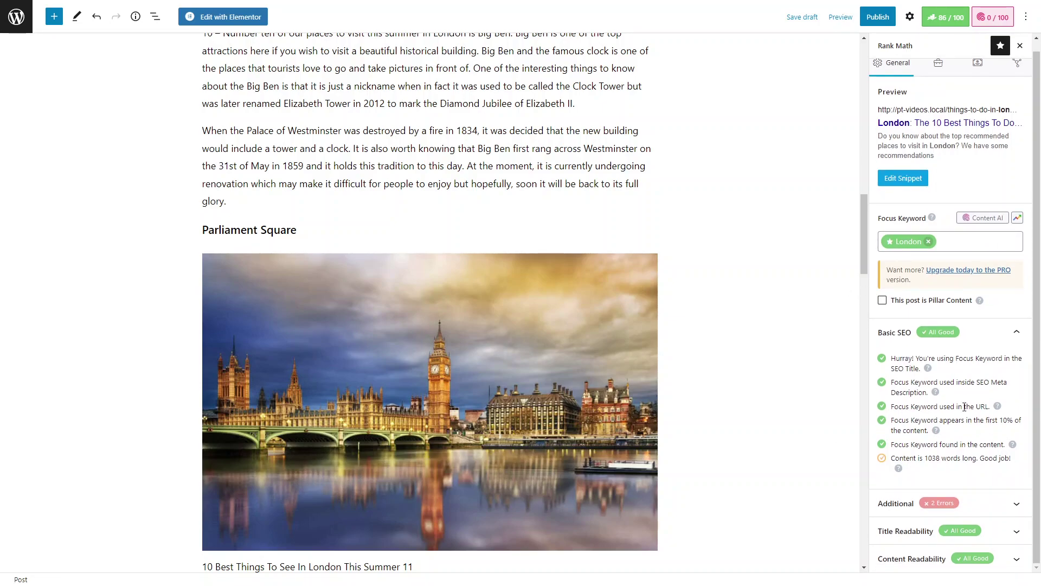
Step: Open the Rank Math PRO upgrade page, look through the Free vs Premium comparison table and expand it to show more features
left_click(952, 275)
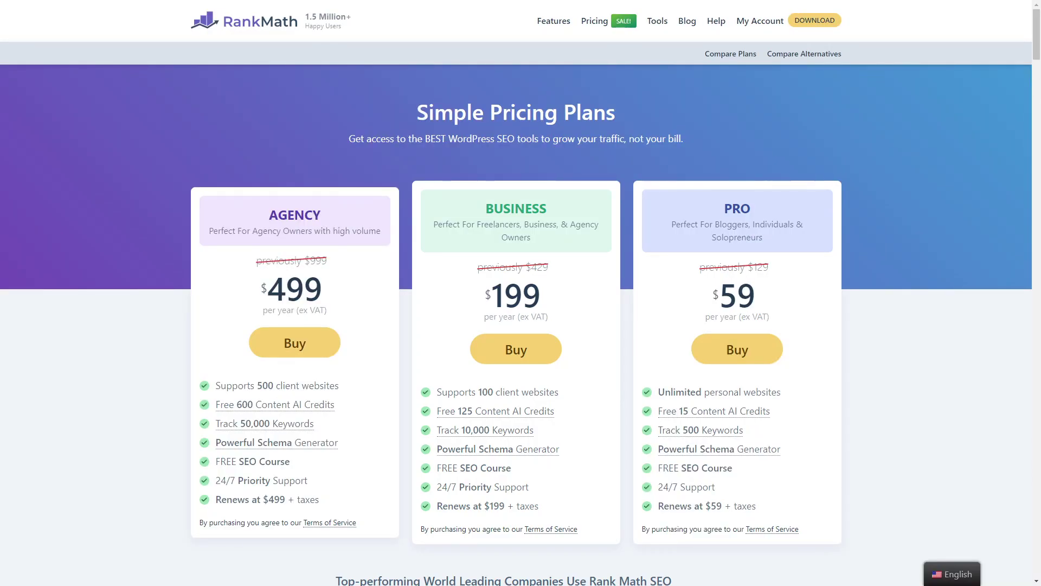
scroll(521, 314, "down", 15)
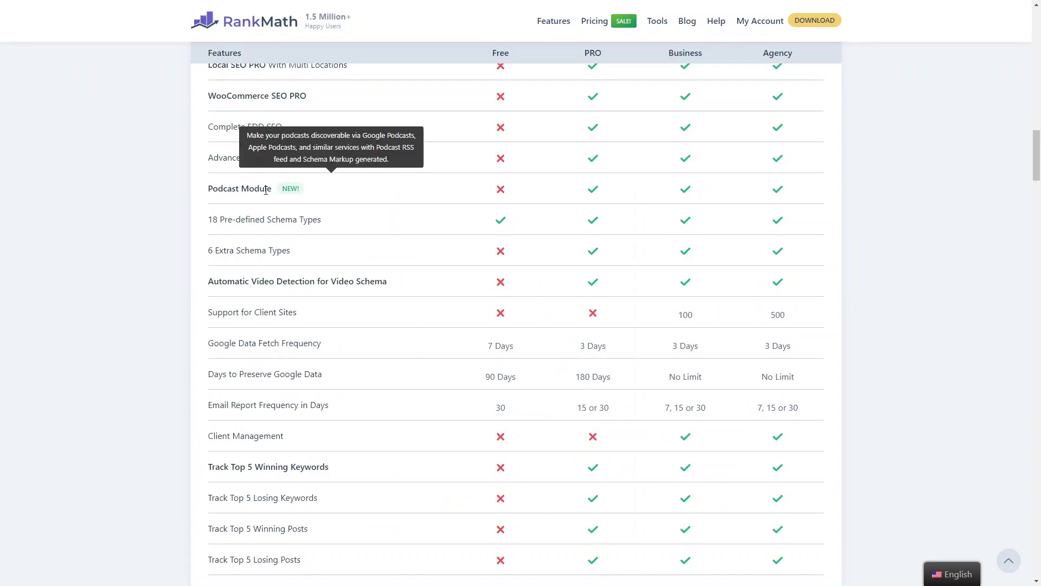
scroll(211, 433, "down", 12)
scroll(211, 432, "down", 4)
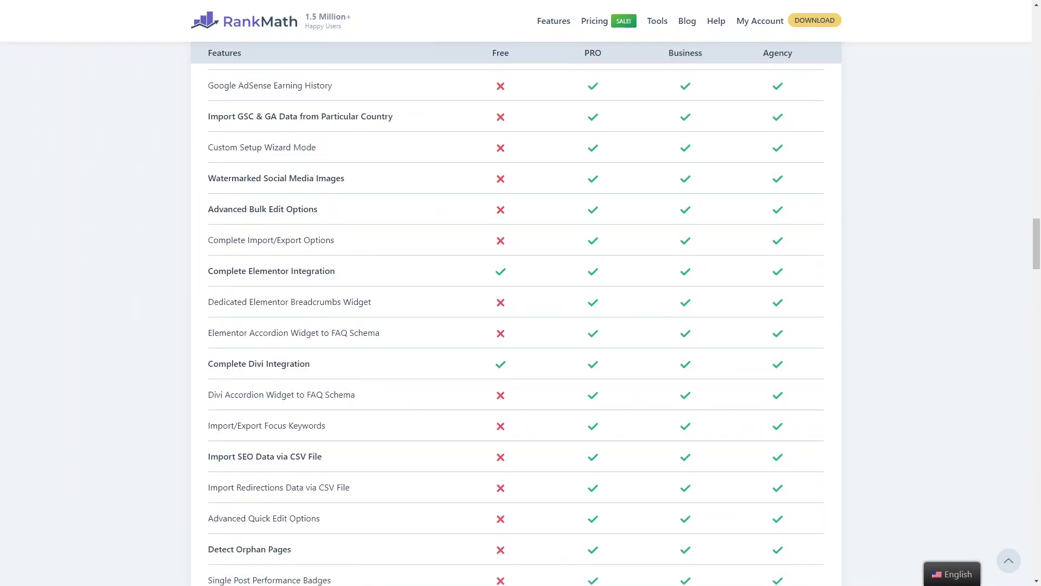
scroll(219, 385, "down", 13)
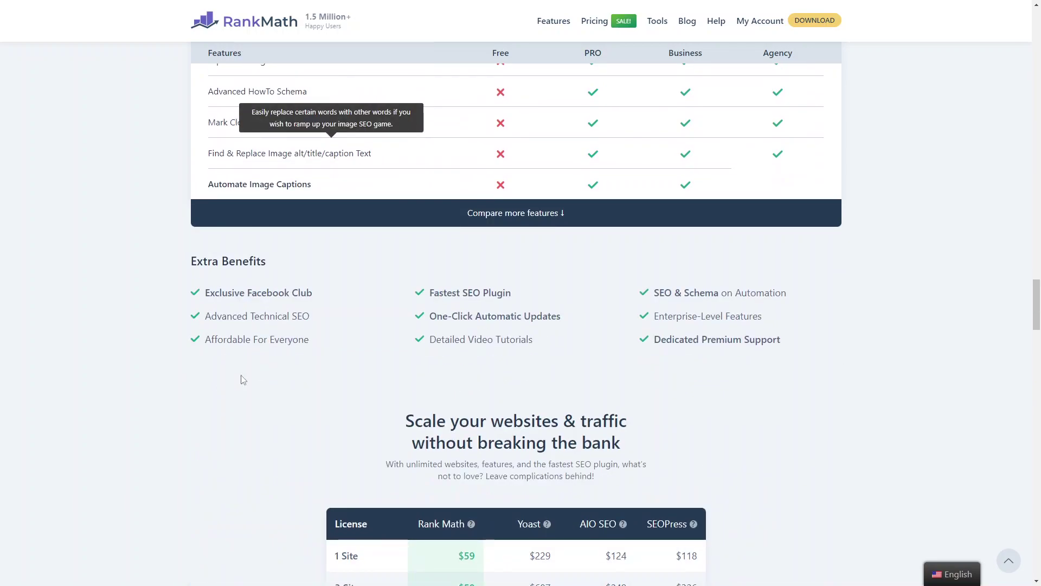
left_click(449, 216)
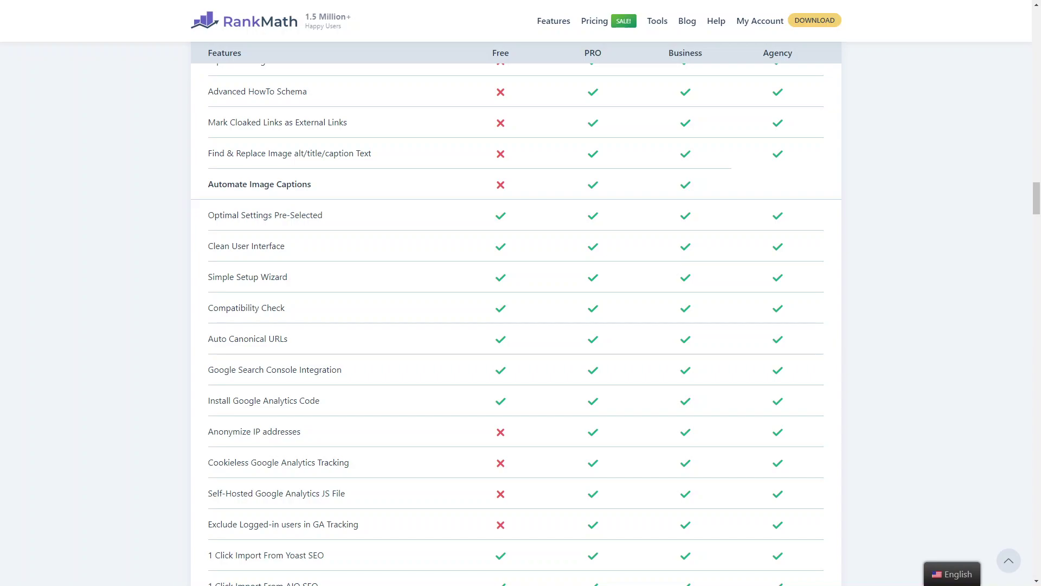
Step: Examine the Free vs Premium comparison from Advanced Google Analytics 4 Integration through the keyword tracking and schema rows
scroll(211, 244, "up", 15)
scroll(380, 289, "up", 7)
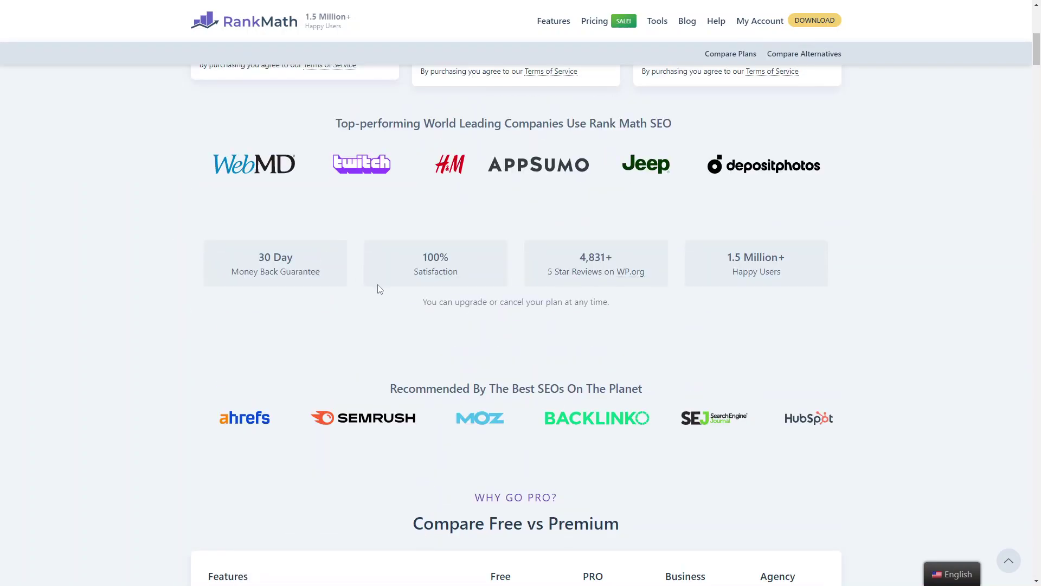
scroll(380, 290, "down", 7)
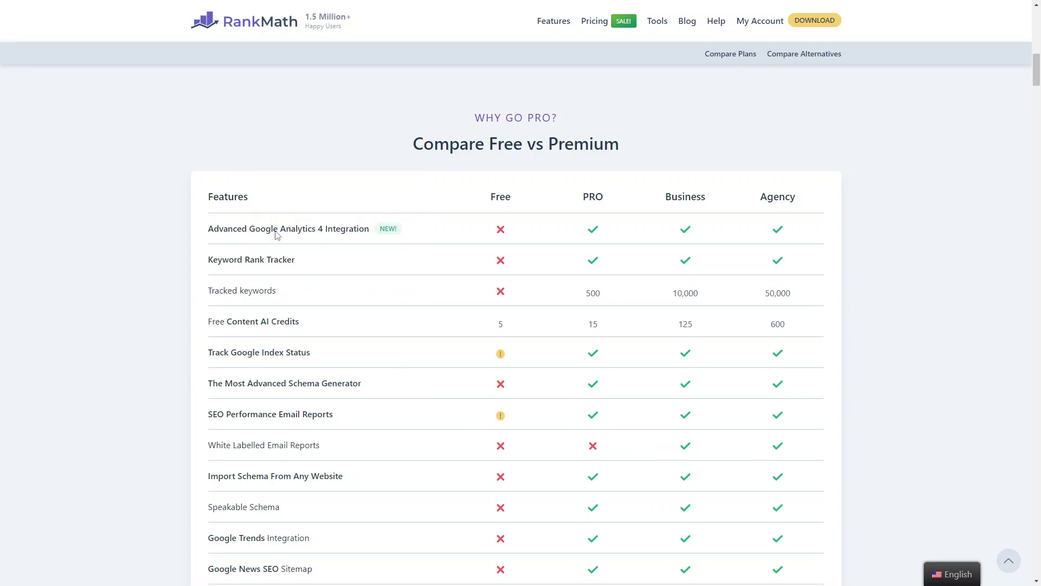
scroll(381, 300, "down", 2)
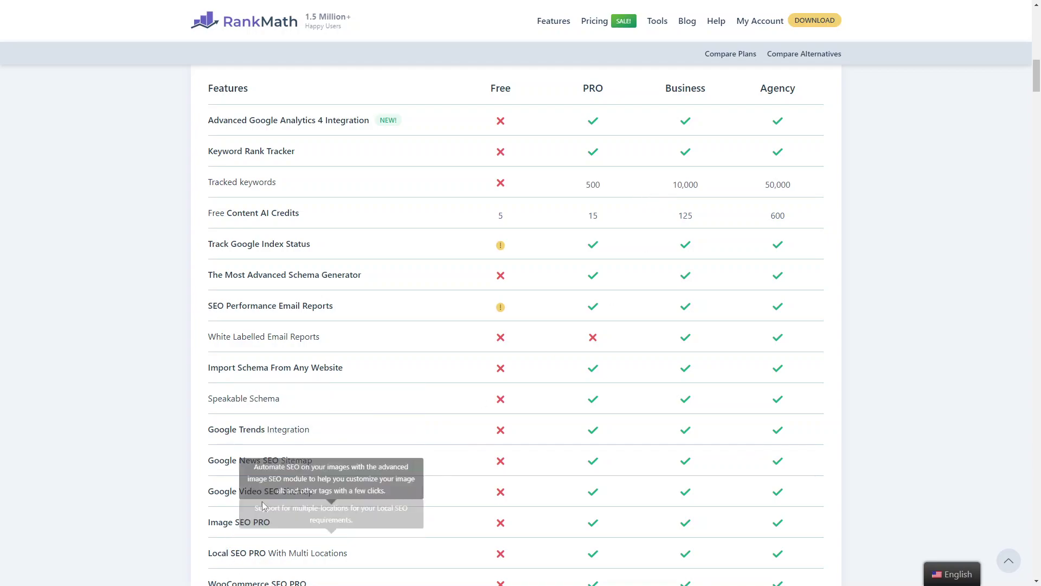
scroll(217, 206, "down", 12)
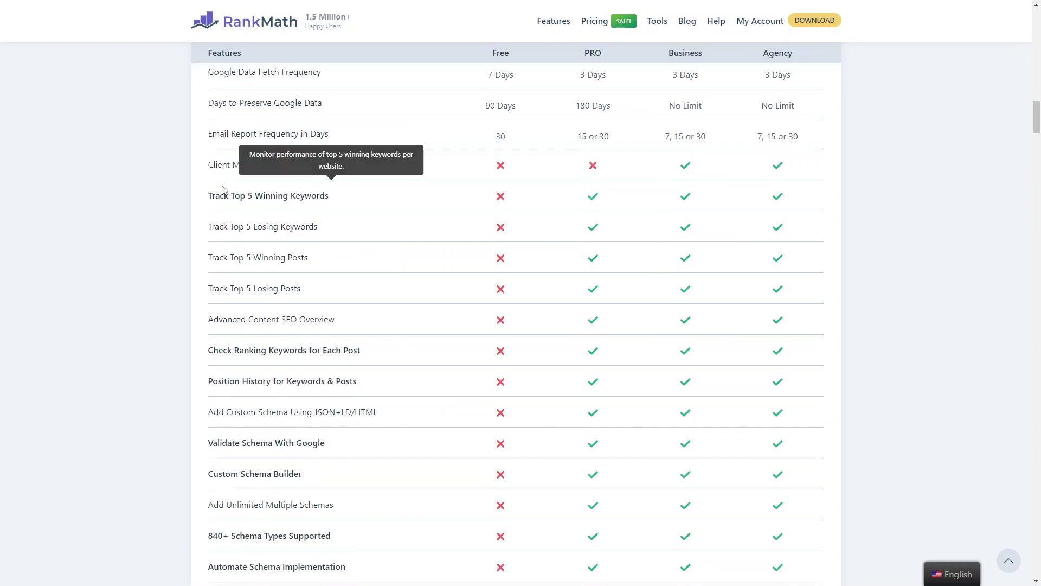
scroll(336, 352, "down", 1)
scroll(262, 294, "up", 1)
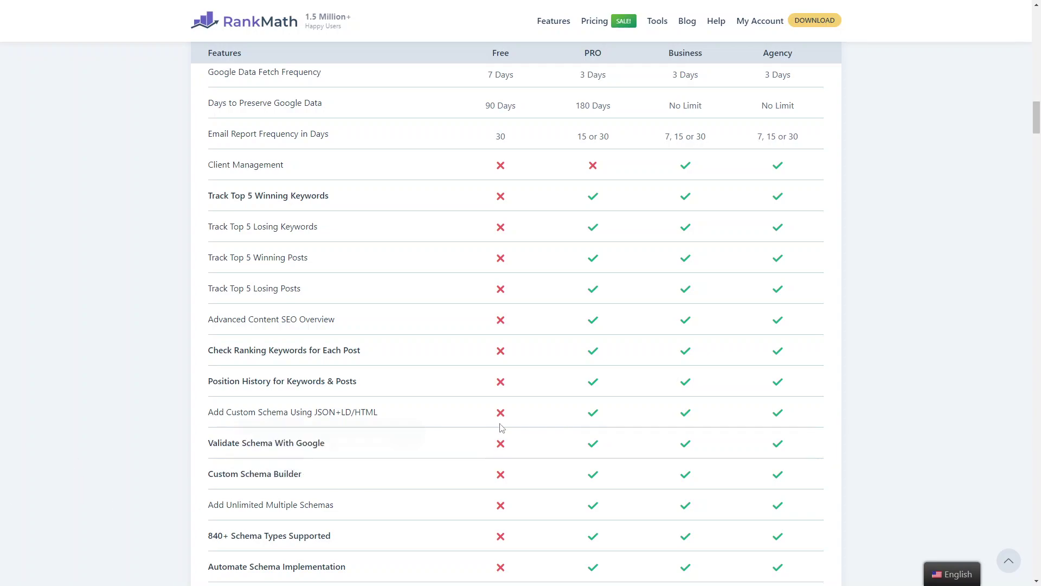
Step: Go through the comparison table again, comparing the PRO, Business and Agency plans feature by feature
scroll(499, 418, "up", 15)
scroll(501, 423, "down", 5)
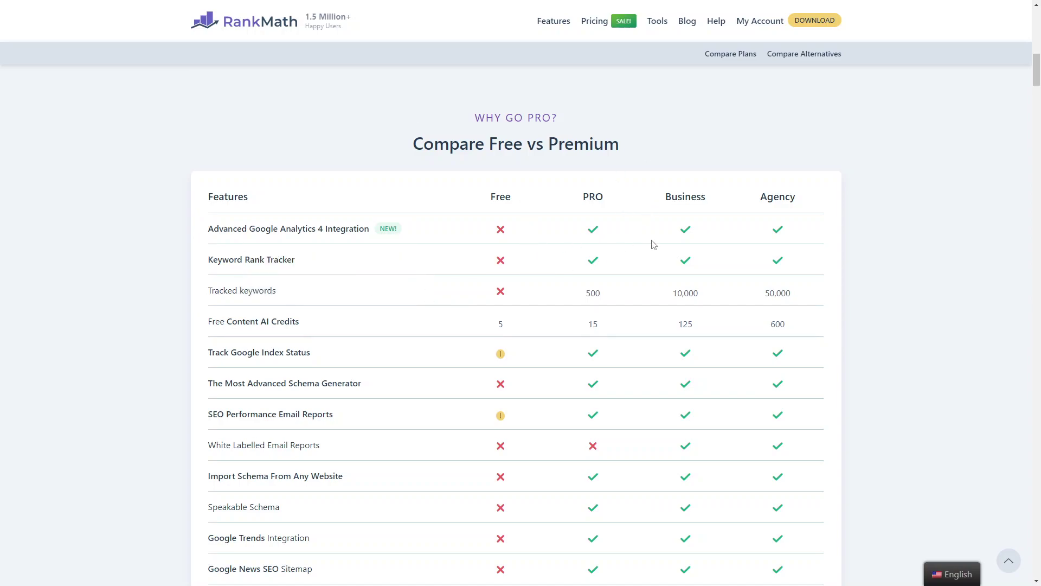
scroll(602, 236, "down", 7)
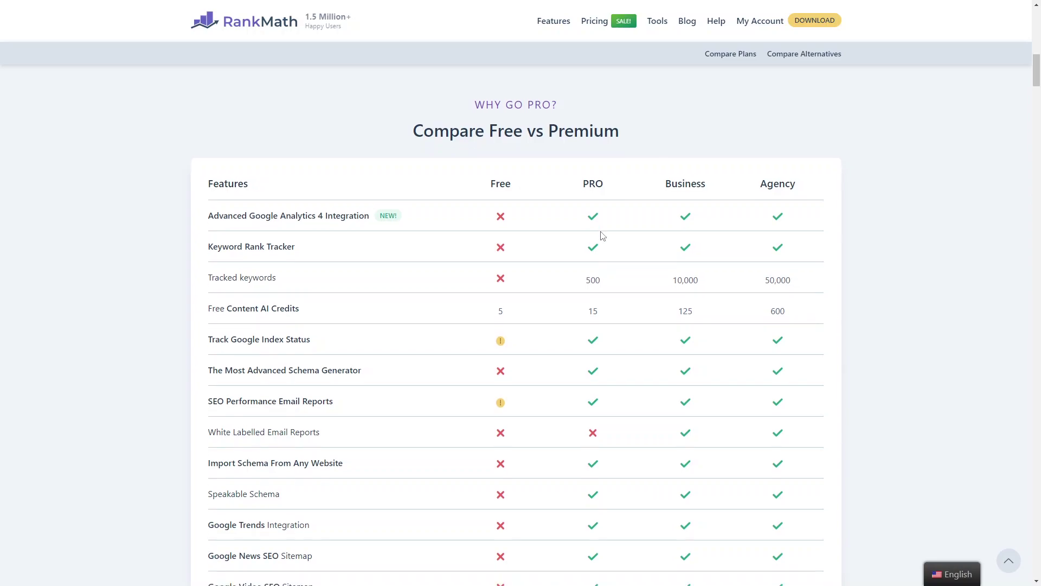
scroll(602, 236, "down", 4)
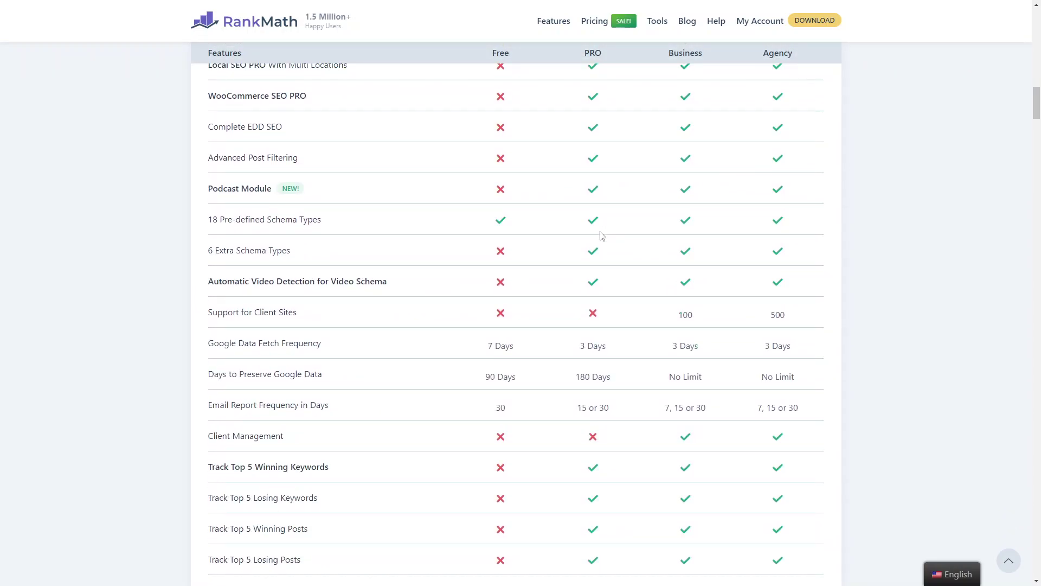
scroll(374, 350, "down", 6)
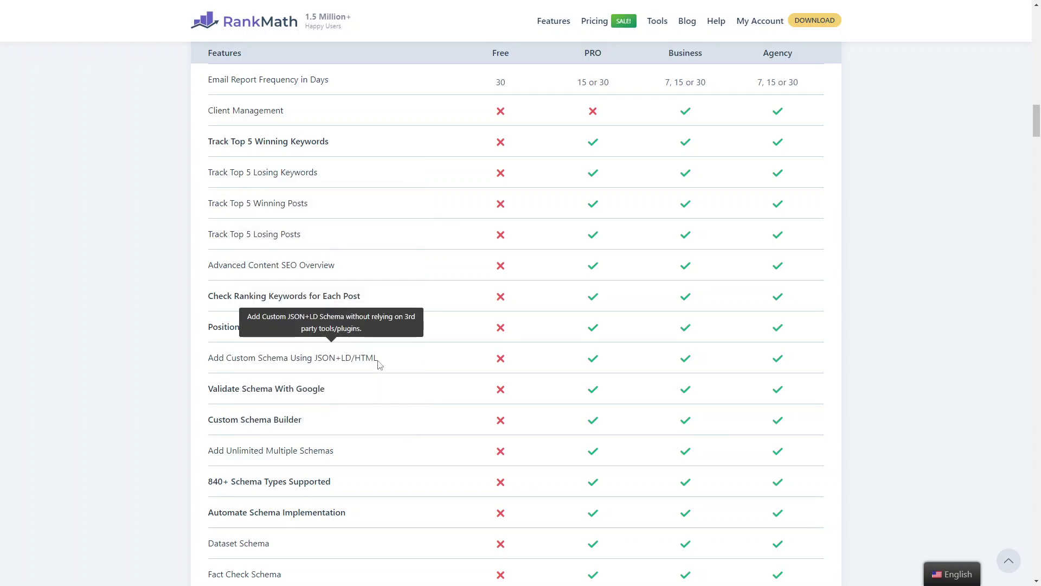
scroll(379, 363, "down", 7)
Step: Go back to the pricing plan overview, then switch from the pricing page to the post being edited
scroll(378, 358, "up", 12)
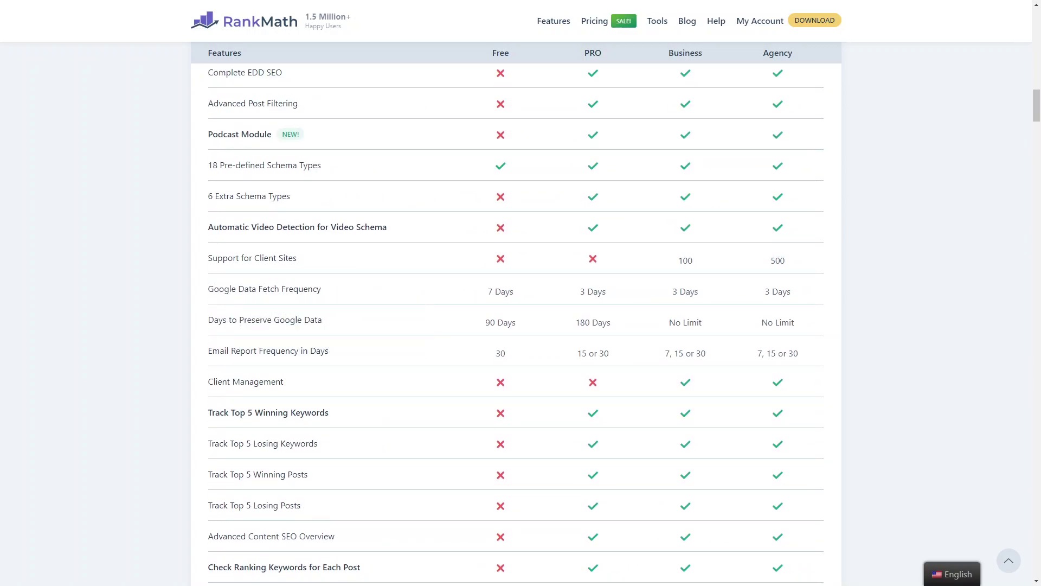
scroll(383, 197, "up", 10)
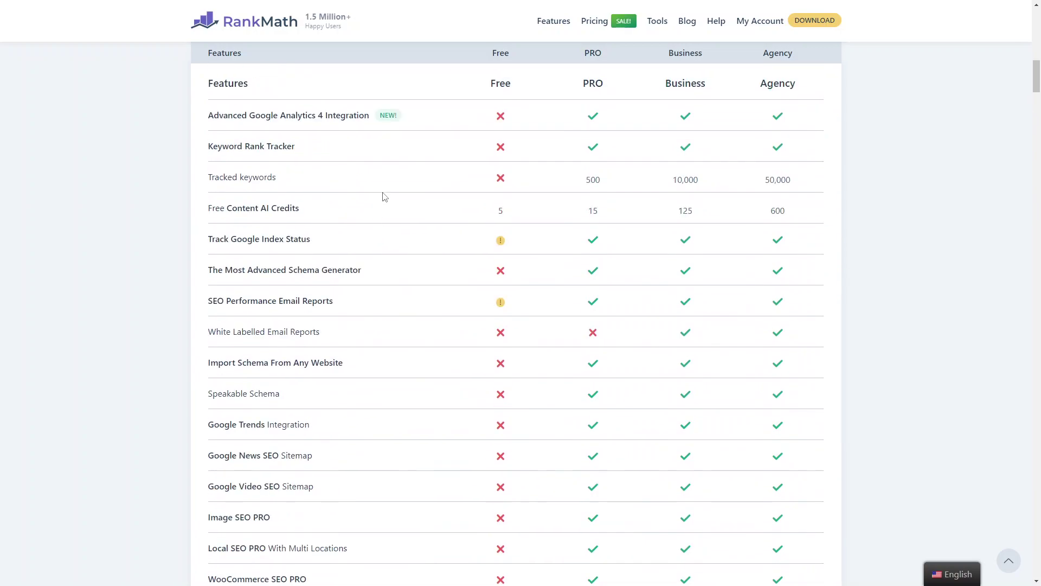
scroll(383, 196, "up", 18)
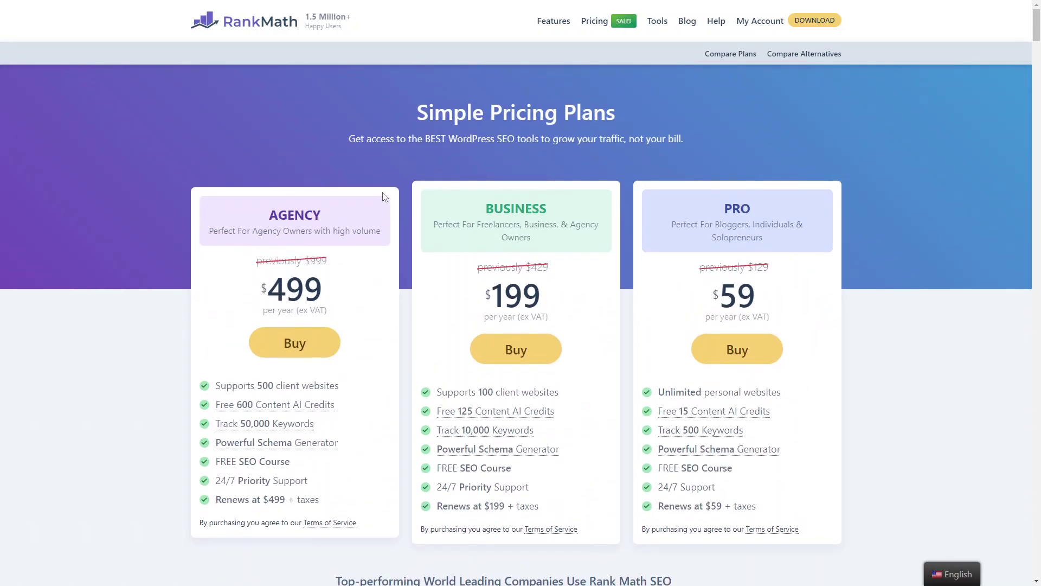
left_click(510, 36)
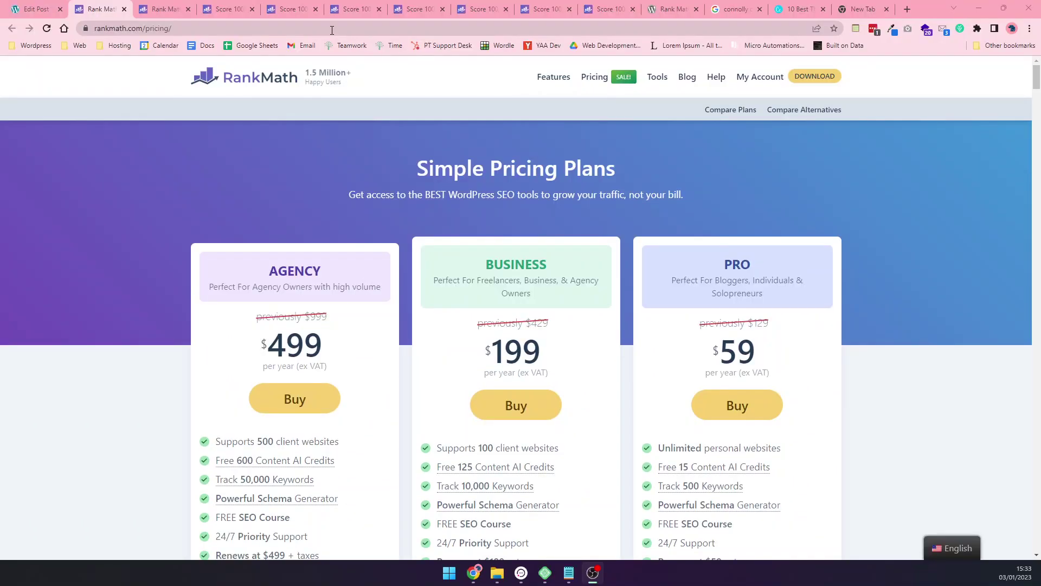
left_click(35, 9)
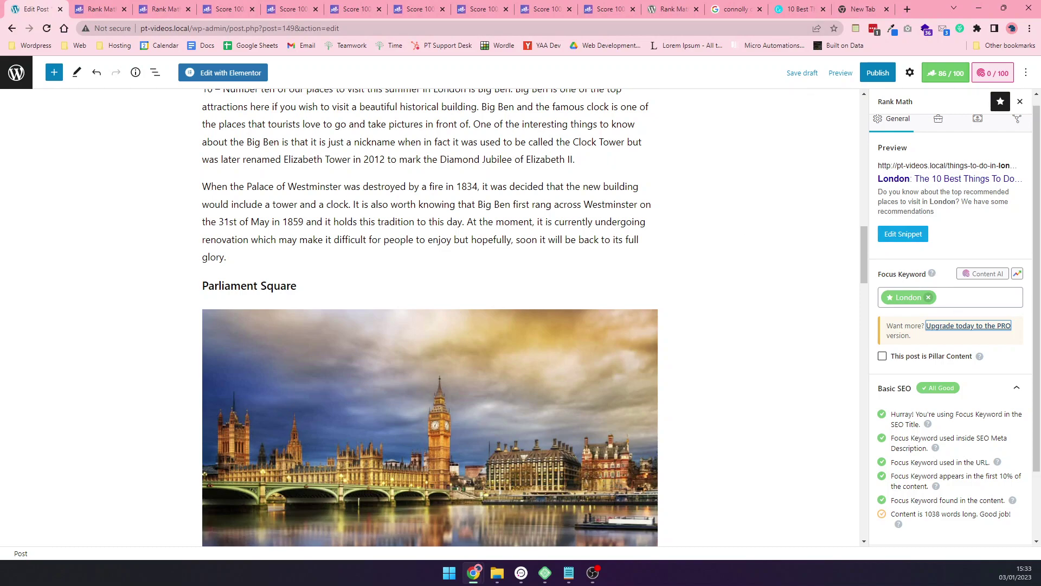